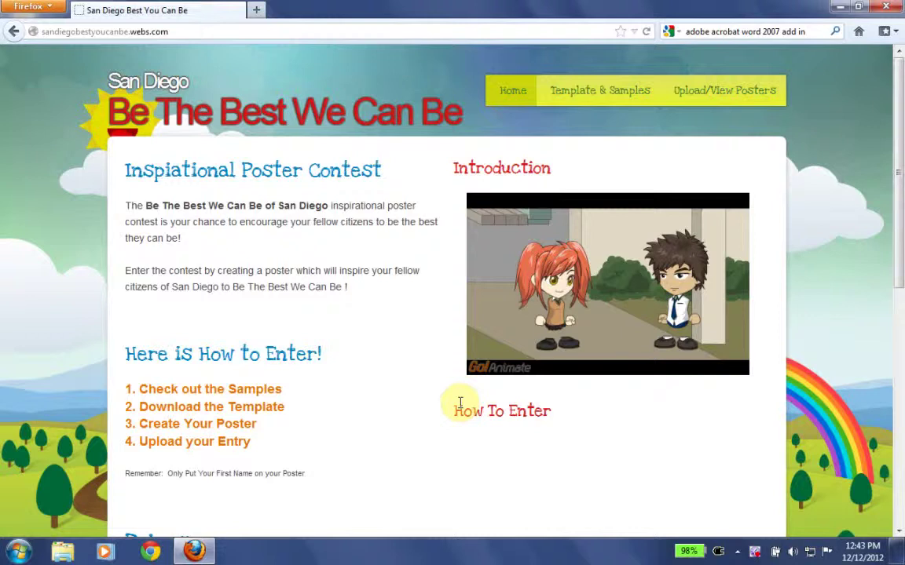
# - From Templates & Samples, open BeTheBestYouCanBe_Template.docx in Microsoft Office Word
pyautogui.click(589, 105)
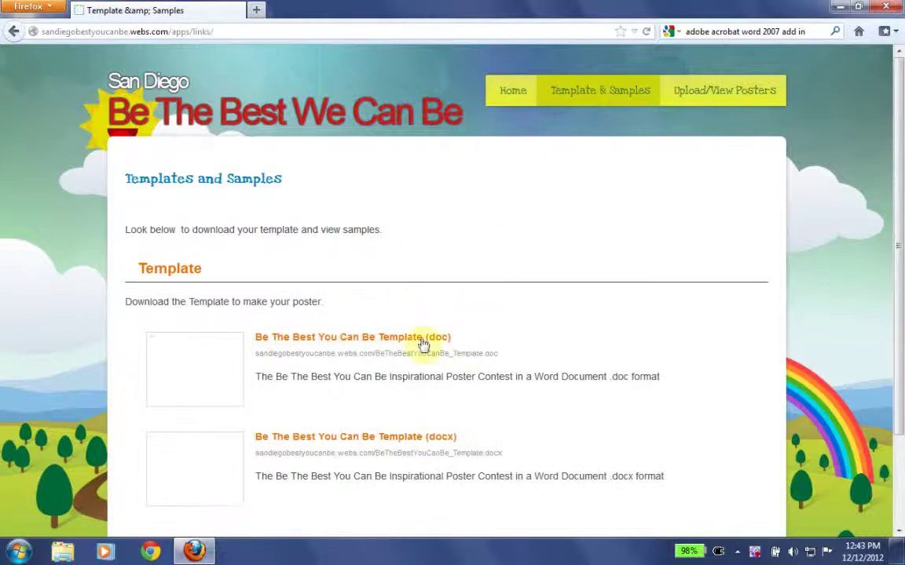
pyautogui.click(432, 442)
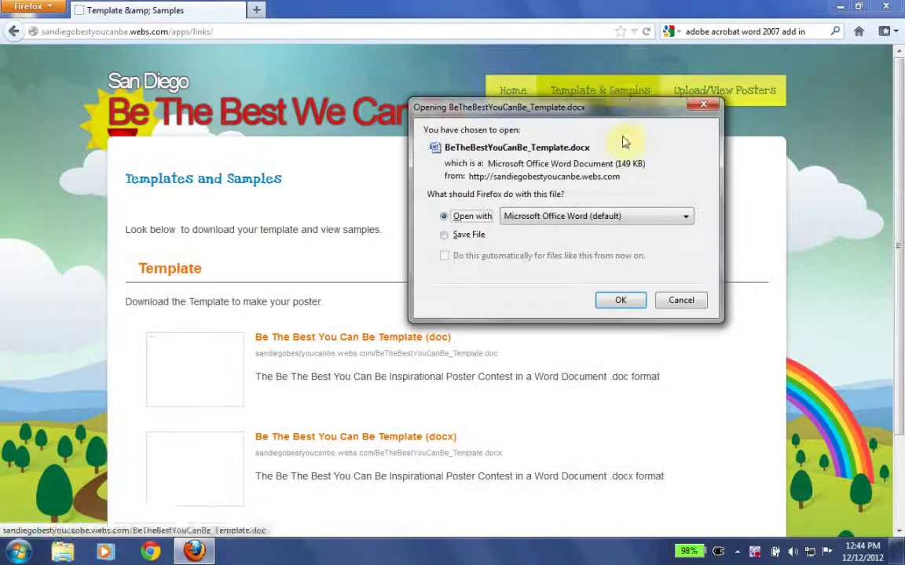
pyautogui.moveTo(614, 103); pyautogui.dragTo(496, 169)
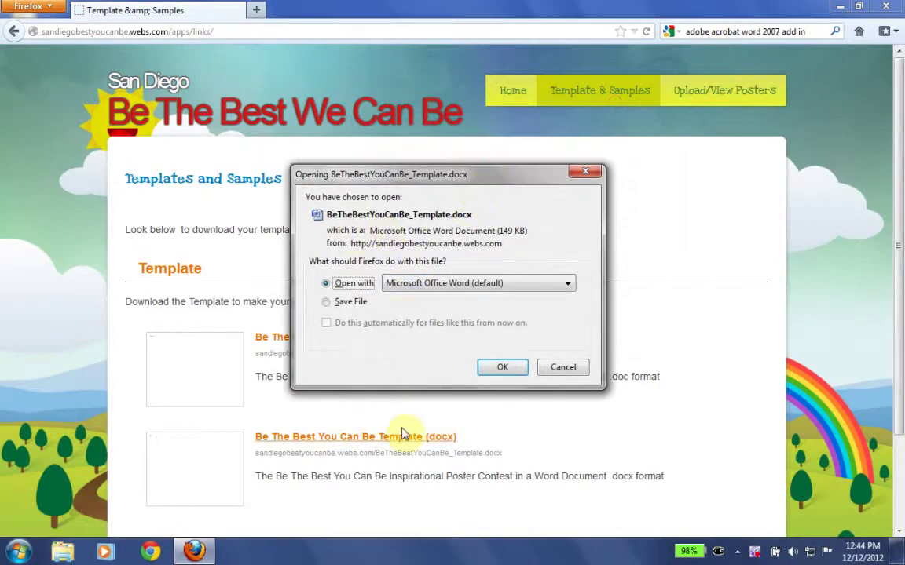
pyautogui.click(500, 372)
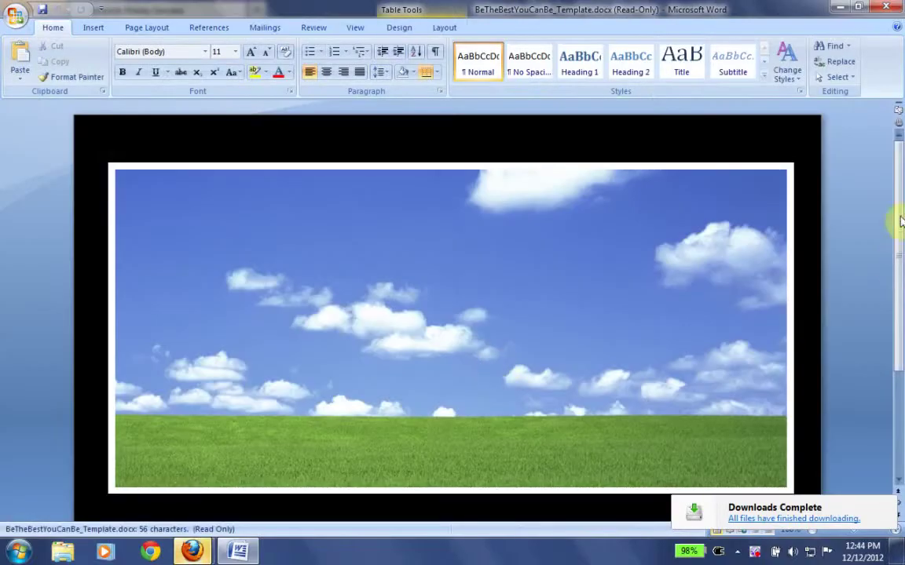
# - Scroll to the poster footer and replace the first-name placeholder with the creator's first name
pyautogui.moveTo(897, 215); pyautogui.dragTo(899, 369)
pyautogui.click(571, 290)
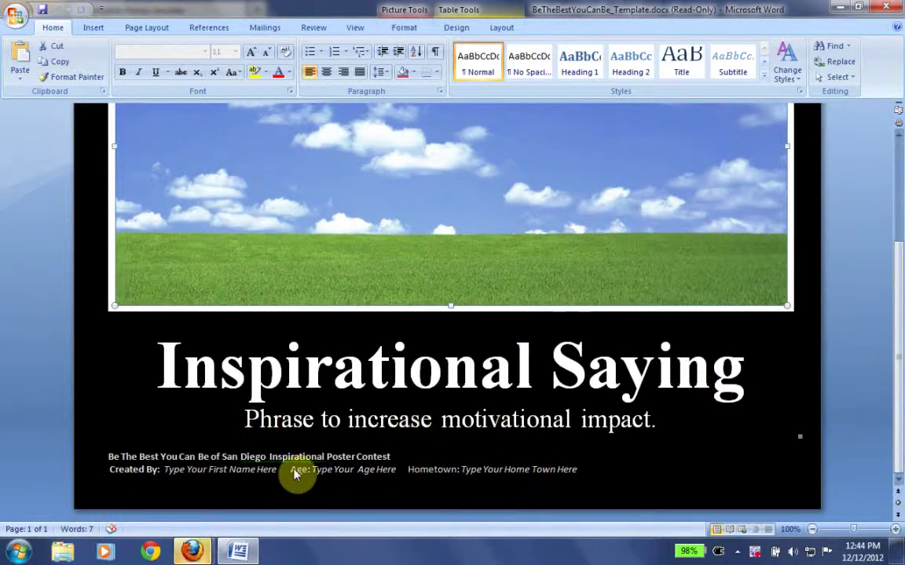
pyautogui.doubleClick(248, 474)
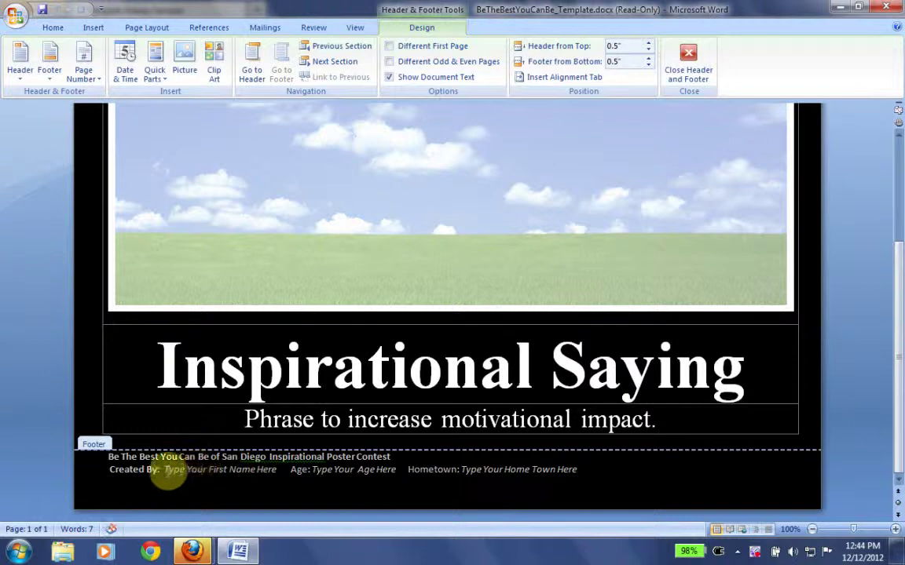
pyautogui.click(273, 474)
pyautogui.write('Bi')
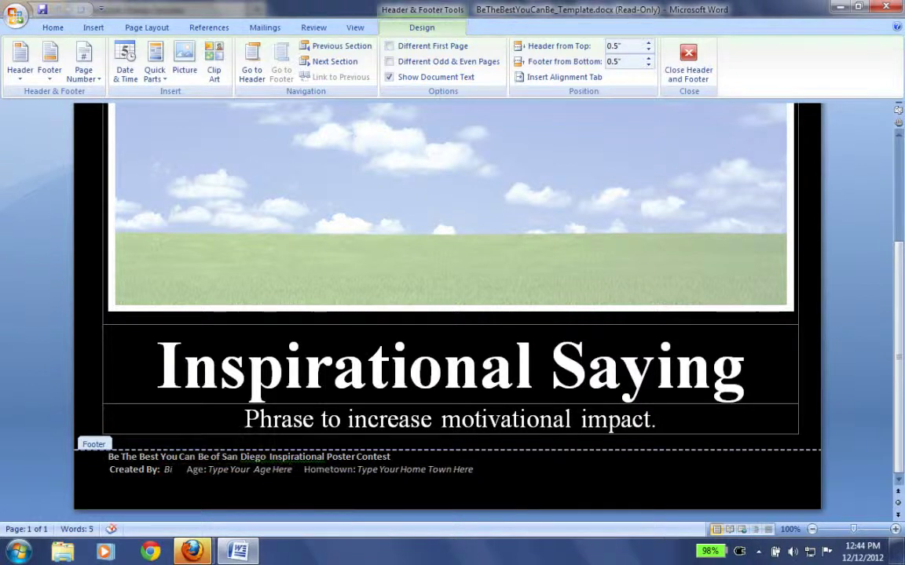
pyautogui.write('ll')
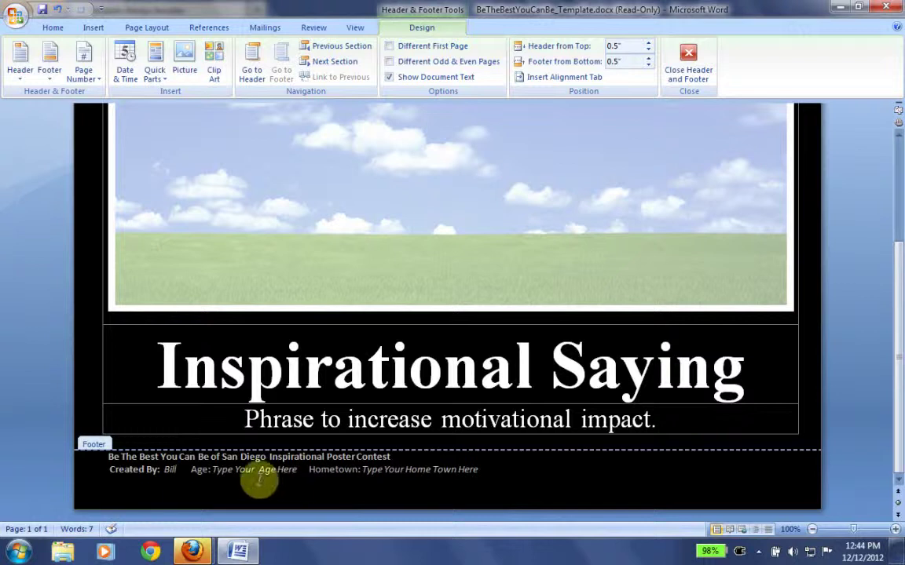
# - Fill in 'Age: 12' and hometown 'San Diego' in the footer, then return to the poster body
pyautogui.click(236, 470)
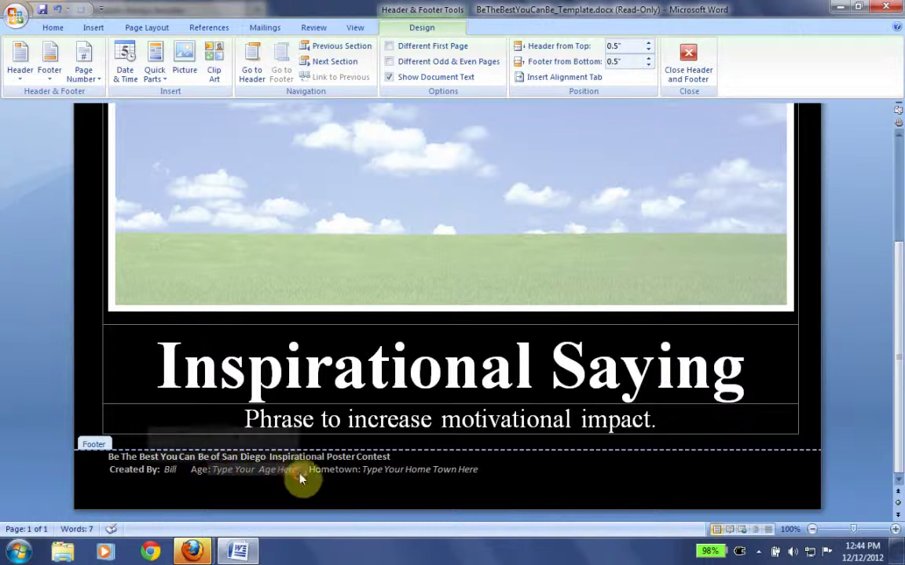
pyautogui.write('12')
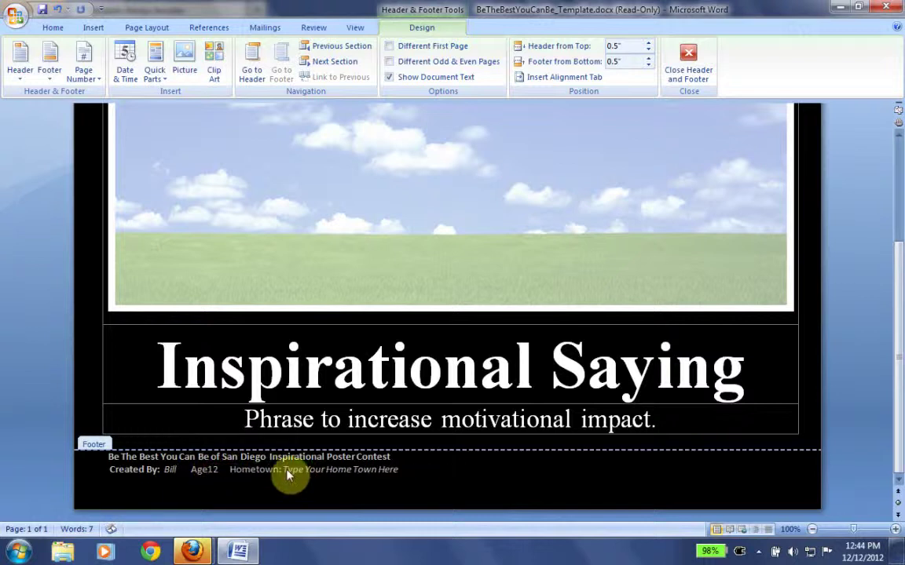
pyautogui.click(205, 469)
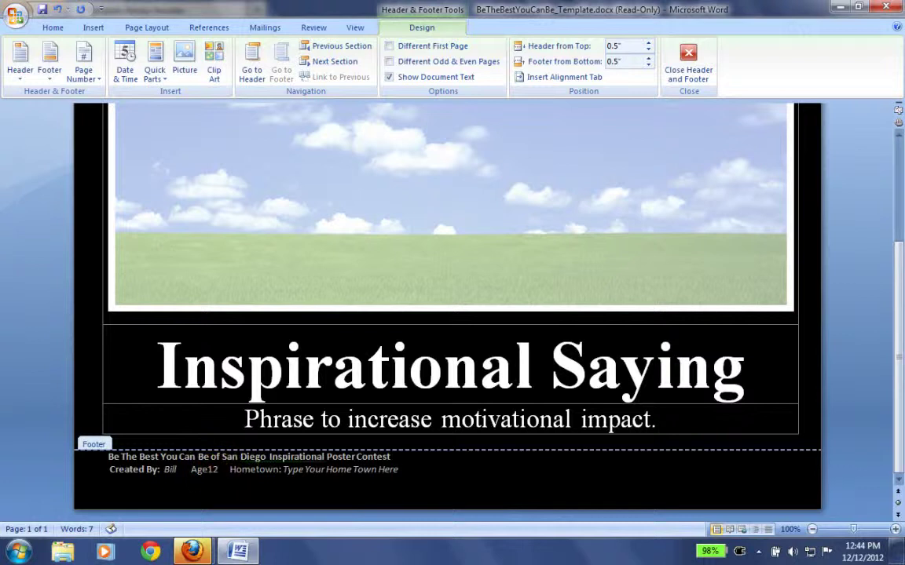
pyautogui.write(':')
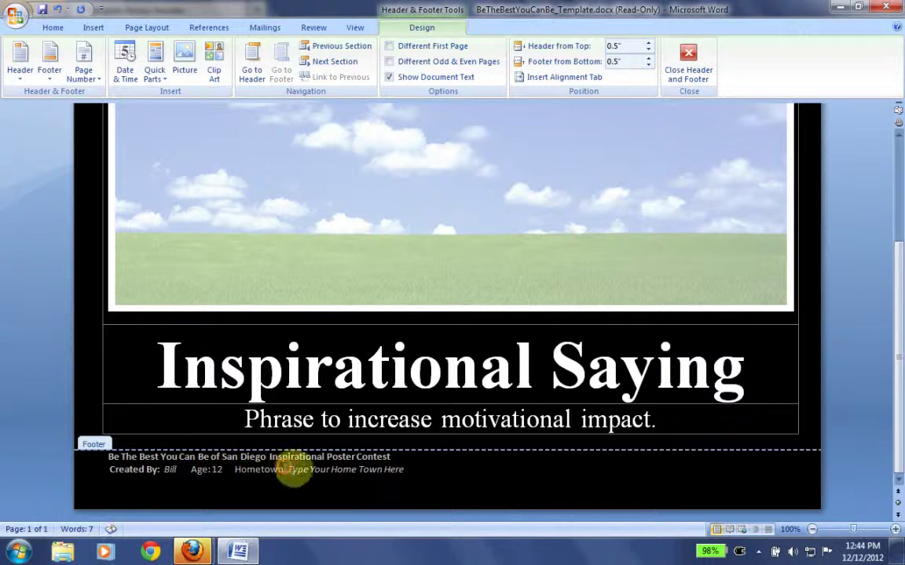
pyautogui.click(410, 468)
pyautogui.moveTo(391, 465); pyautogui.dragTo(297, 472)
pyautogui.write('San Dieg')
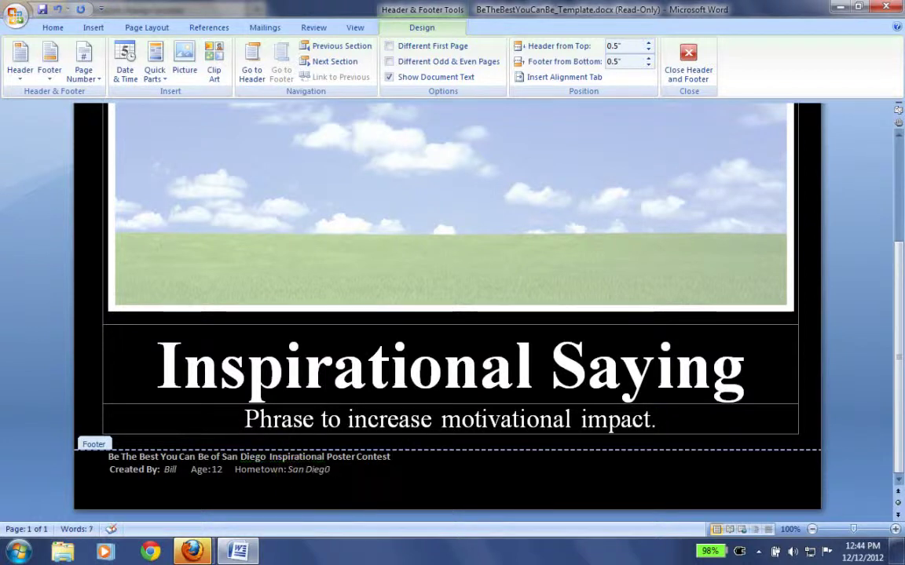
pyautogui.write('o')
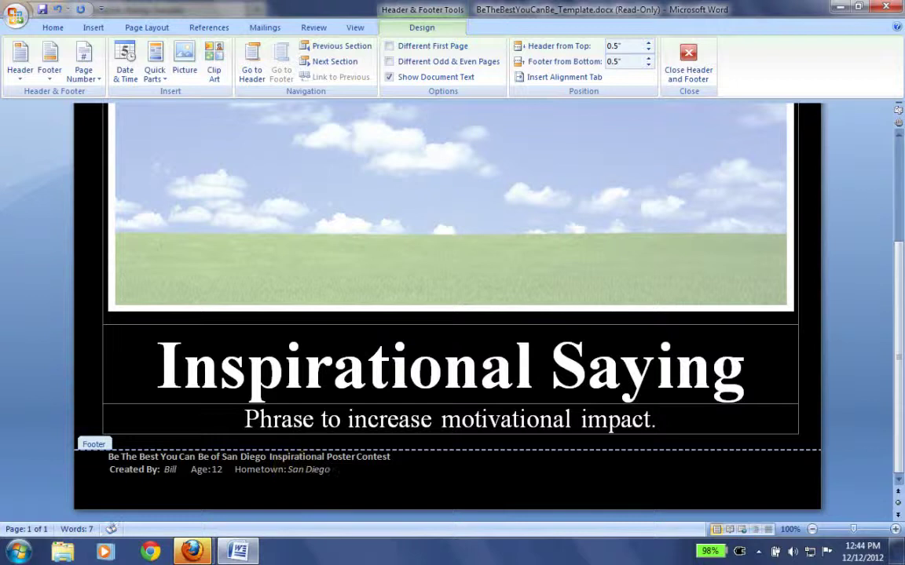
pyautogui.doubleClick(600, 392)
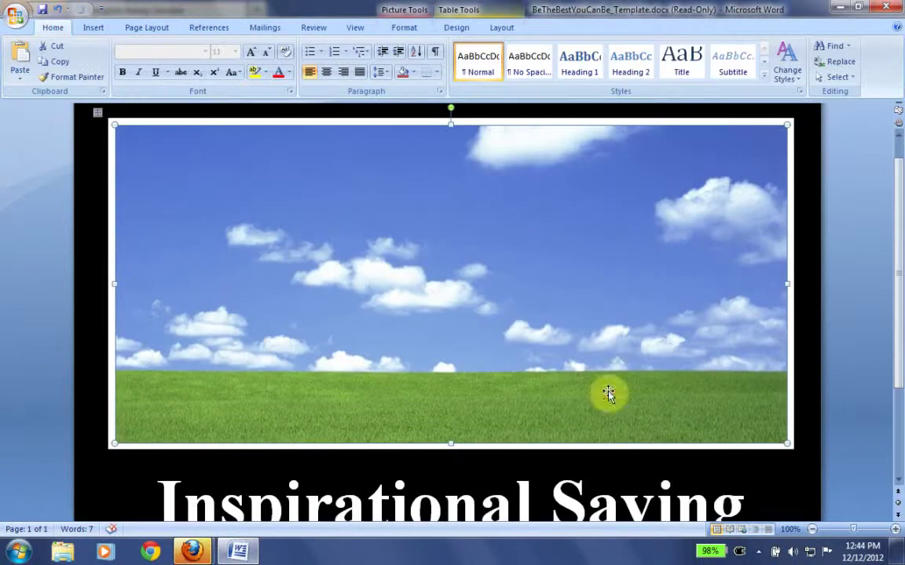
pyautogui.click(192, 551)
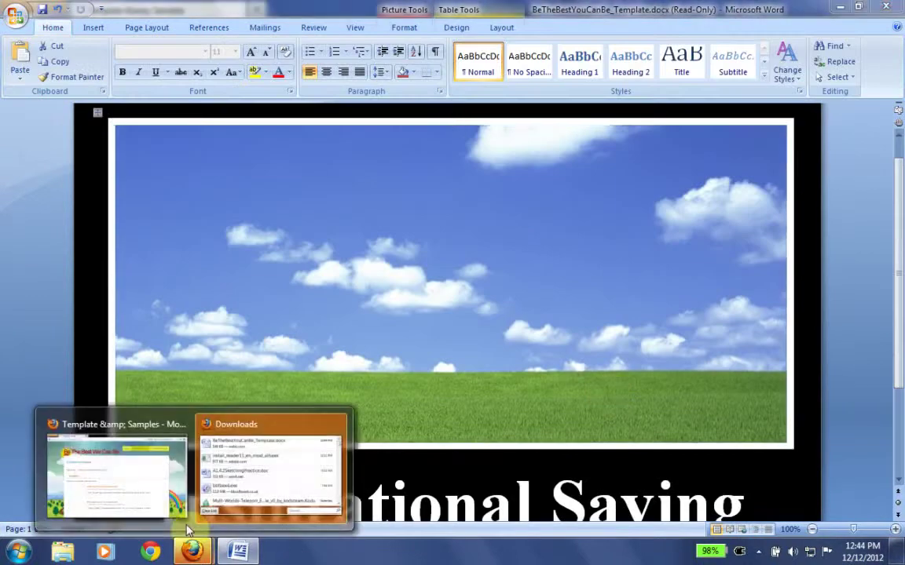
pyautogui.click(144, 499)
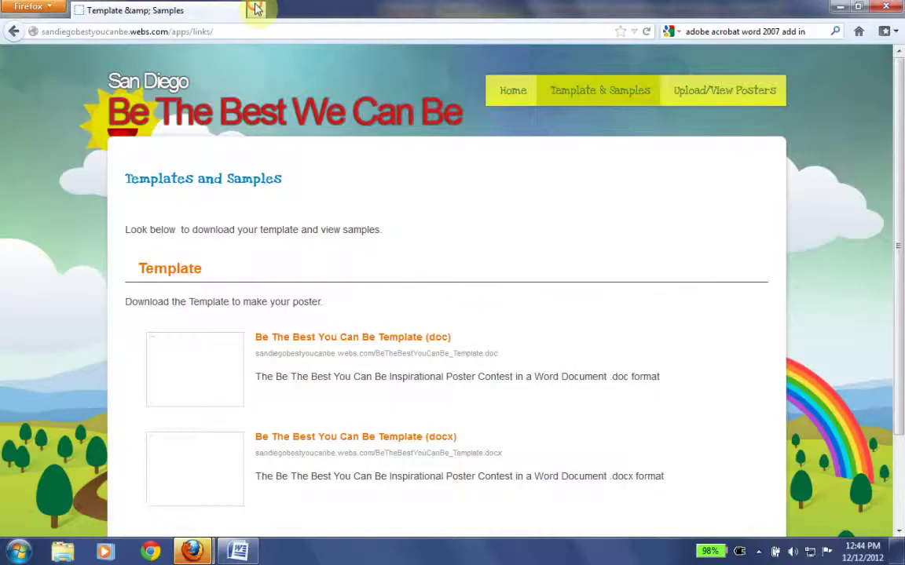
pyautogui.click(256, 10)
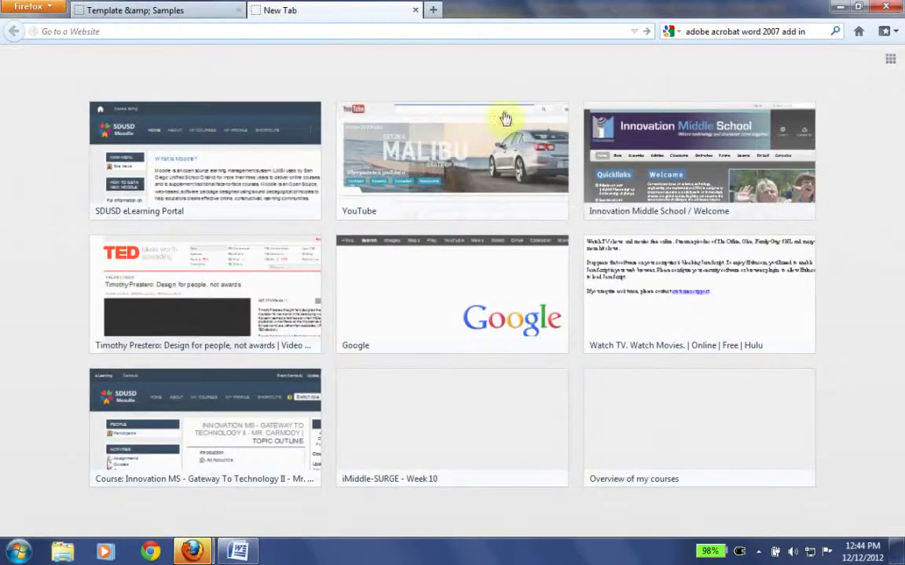
pyautogui.write('ww')
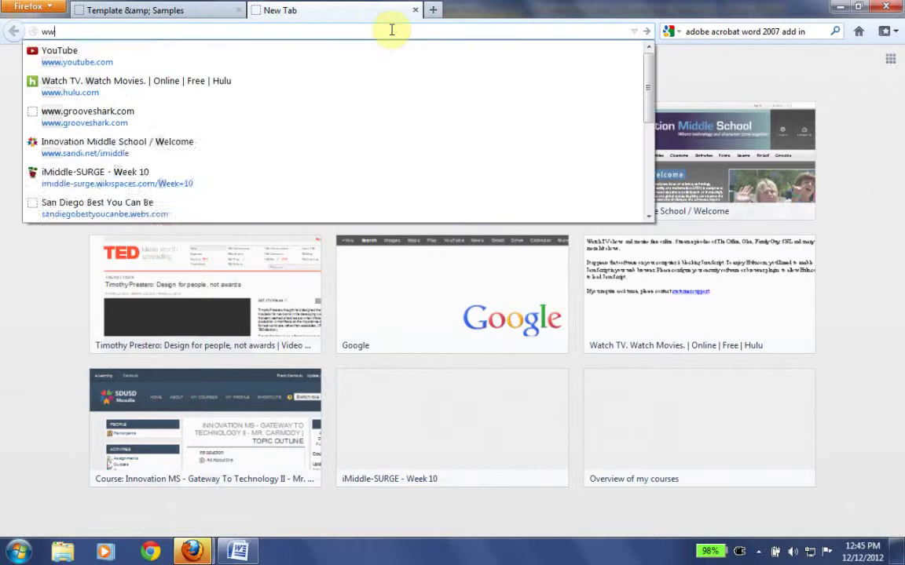
pyautogui.write('w.oogle')
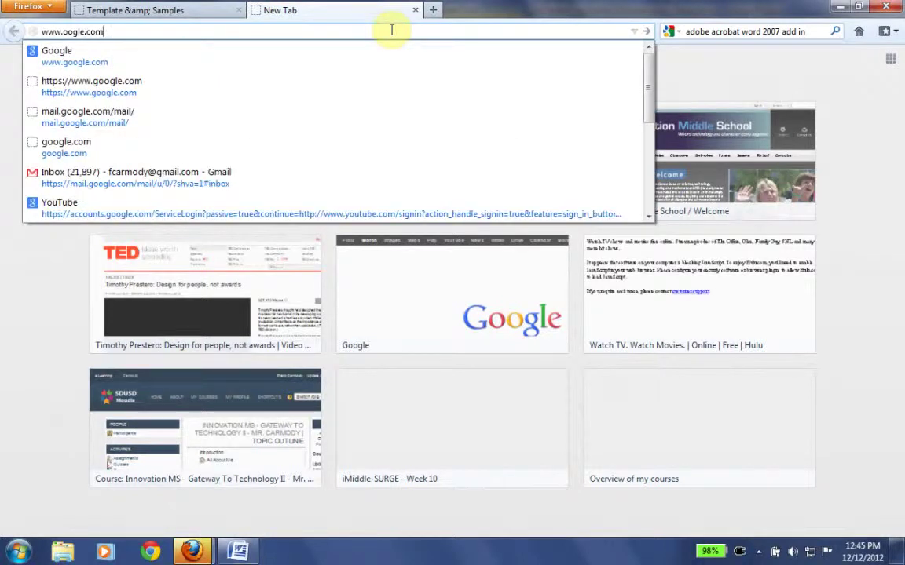
pyautogui.write('.com')
pyautogui.press('Left')
pyautogui.write('g')
pyautogui.press('Return')
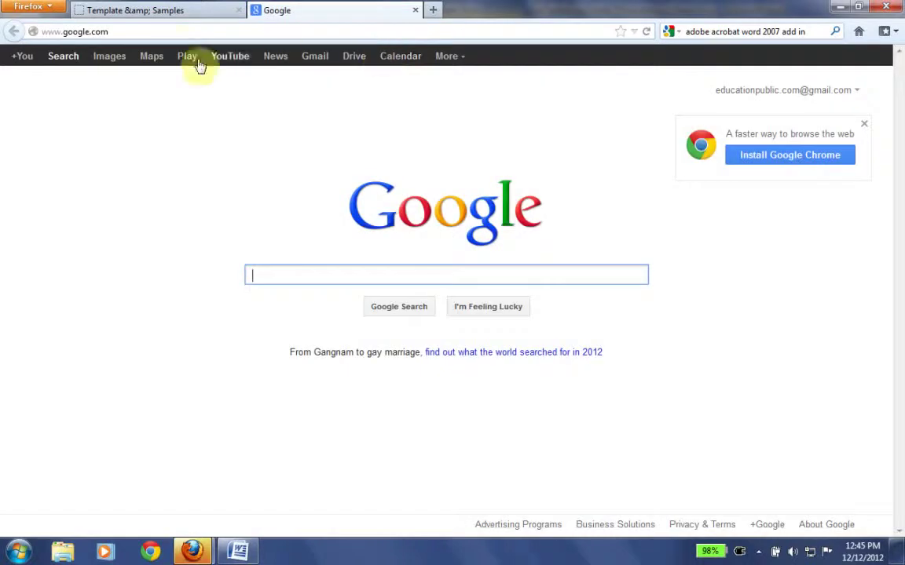
# - Search Google Images for 'mountains'
pyautogui.click(106, 58)
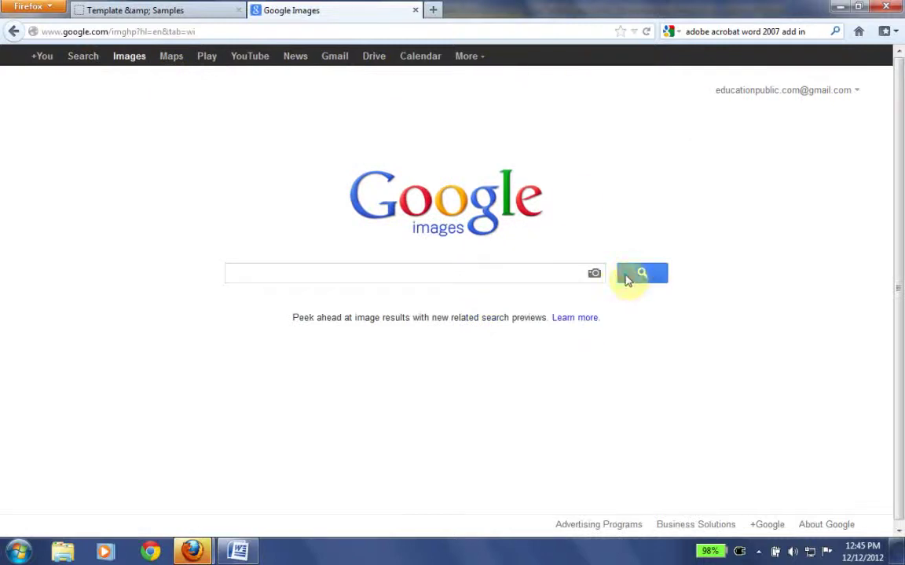
pyautogui.click(486, 272)
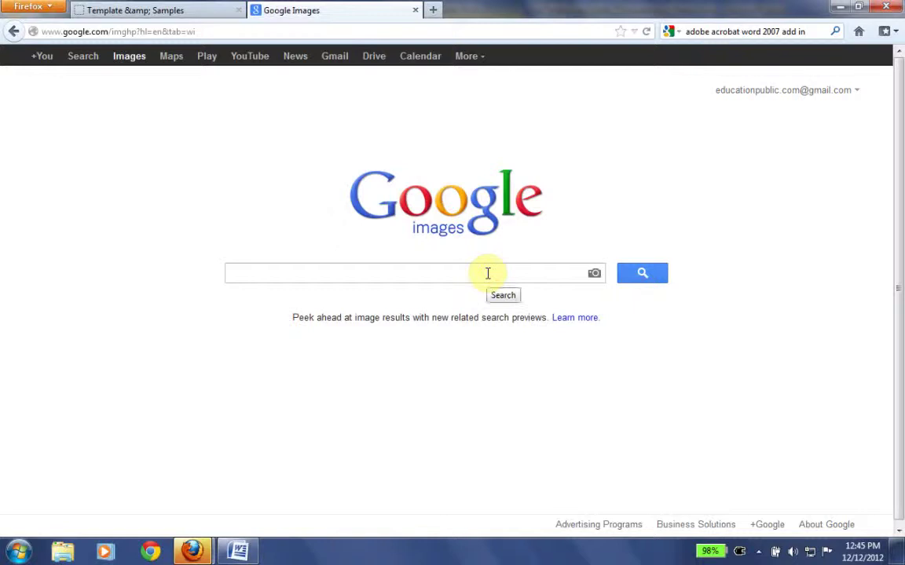
pyautogui.write('mountains')
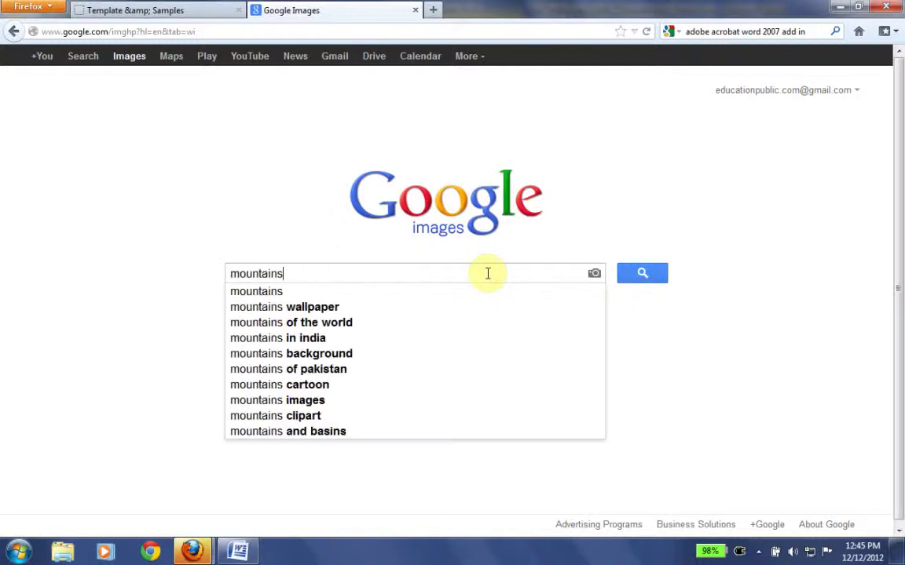
pyautogui.press('Return')
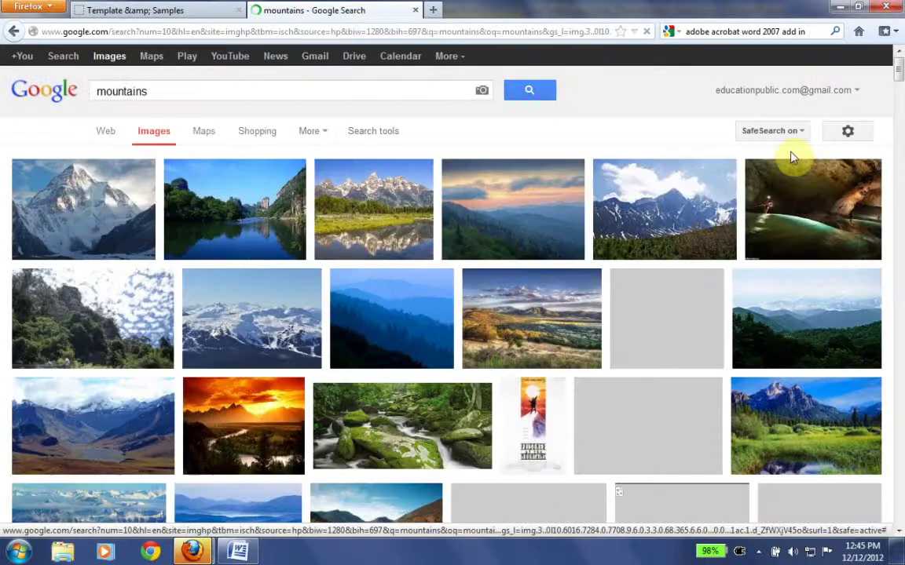
# - Use Advanced Image Search to limit results to free-to-use-or-share images larger than 800×600
pyautogui.click(802, 139)
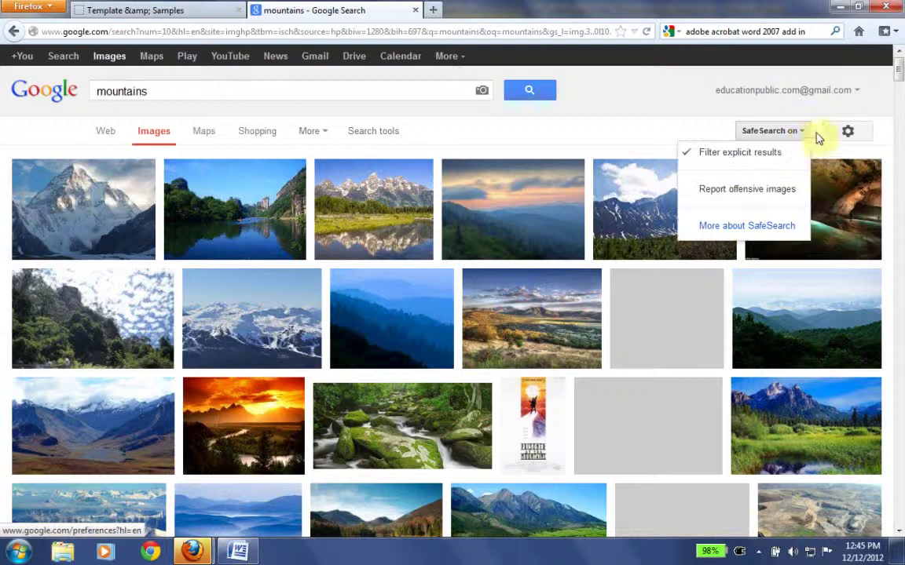
pyautogui.click(858, 134)
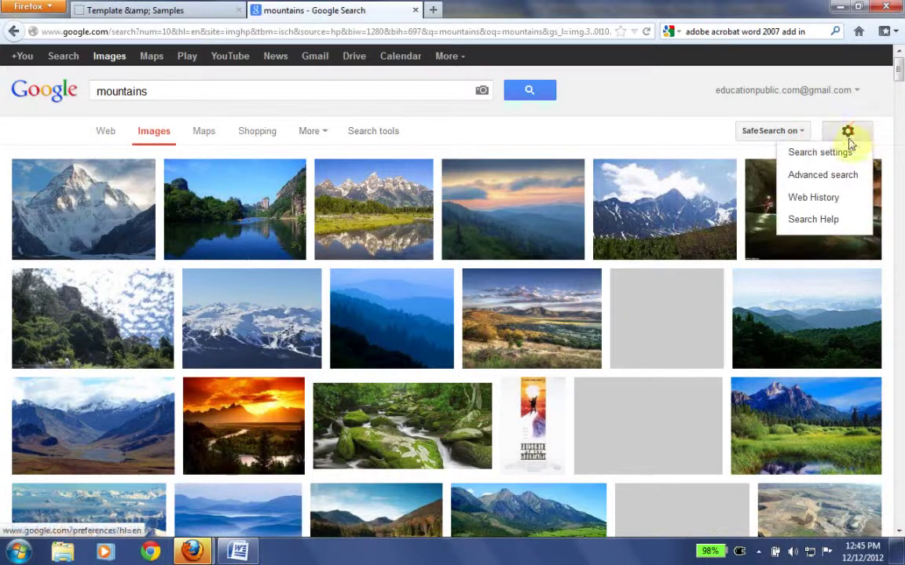
pyautogui.click(832, 178)
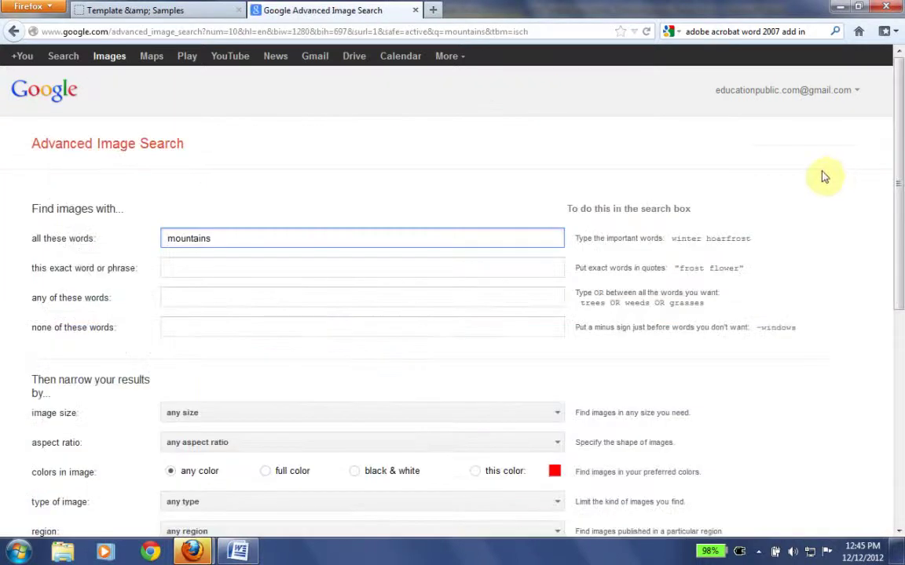
pyautogui.moveTo(896, 169); pyautogui.dragTo(900, 306)
pyautogui.click(469, 370)
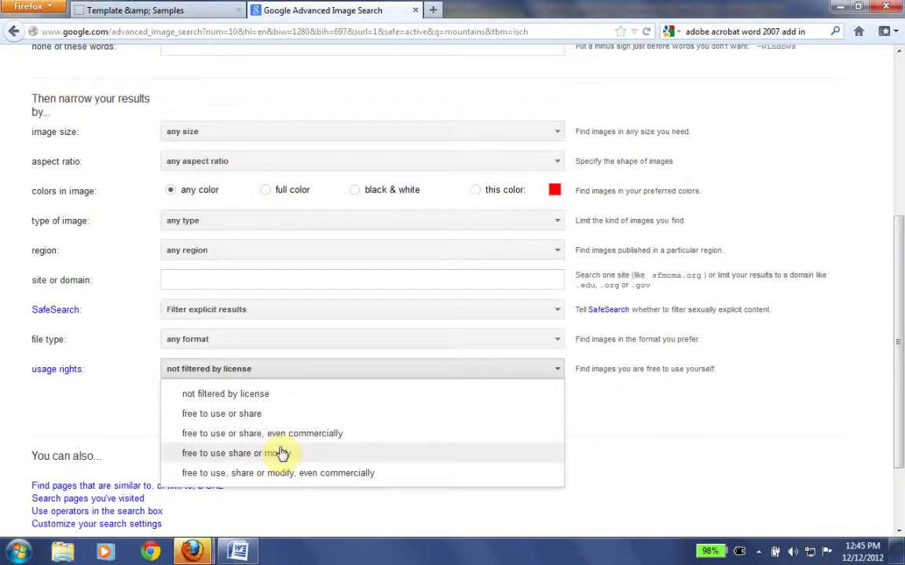
pyautogui.click(255, 414)
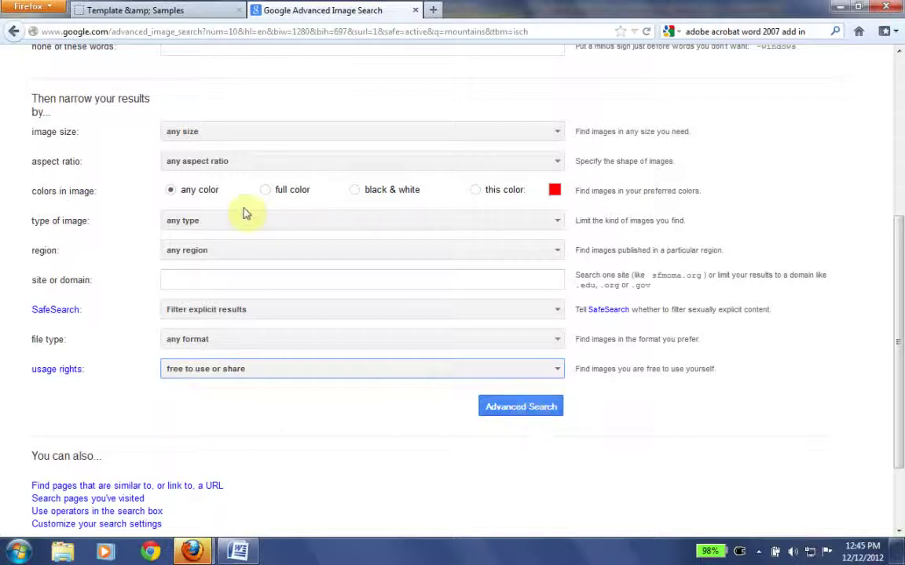
pyautogui.click(219, 226)
pyautogui.click(229, 135)
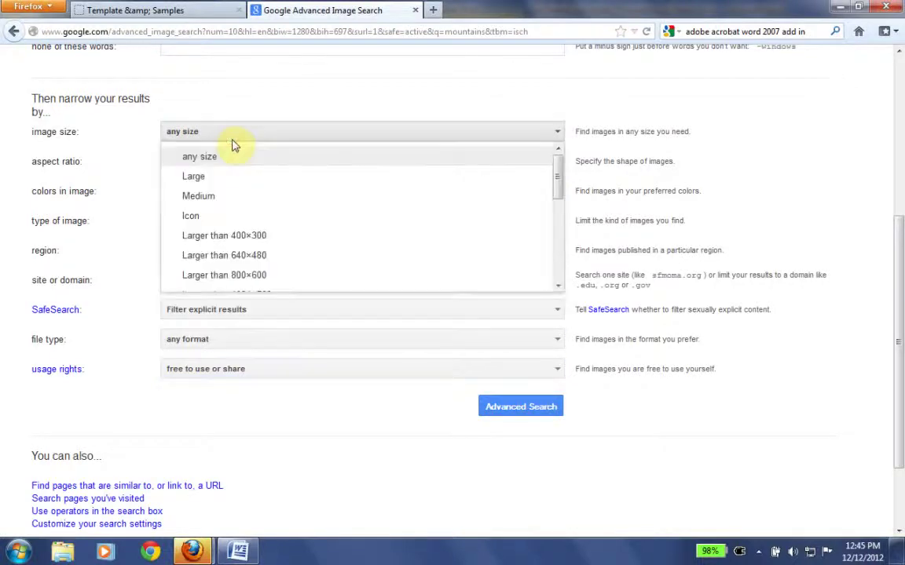
pyautogui.click(257, 273)
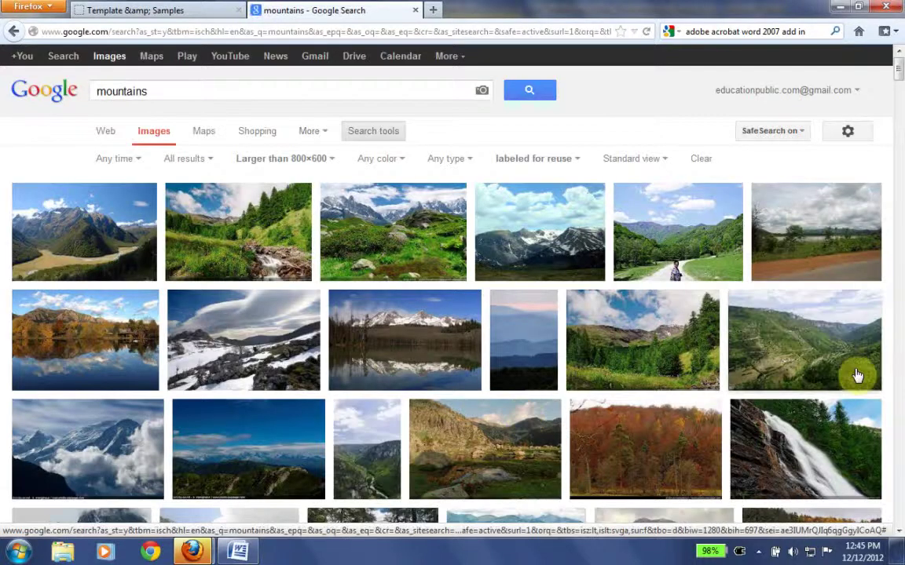
# - Scroll the results and open the 'Clouds and Mountains Banff National Park' photo's result page
pyautogui.scroll(-1, 900, 75)
pyautogui.moveTo(900, 74); pyautogui.dragTo(900, 103)
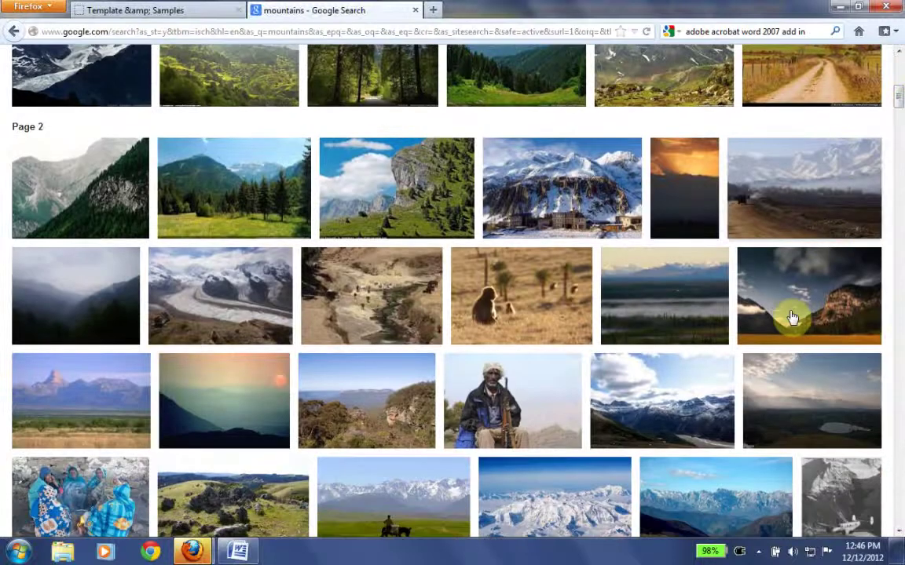
pyautogui.moveTo(792, 317)
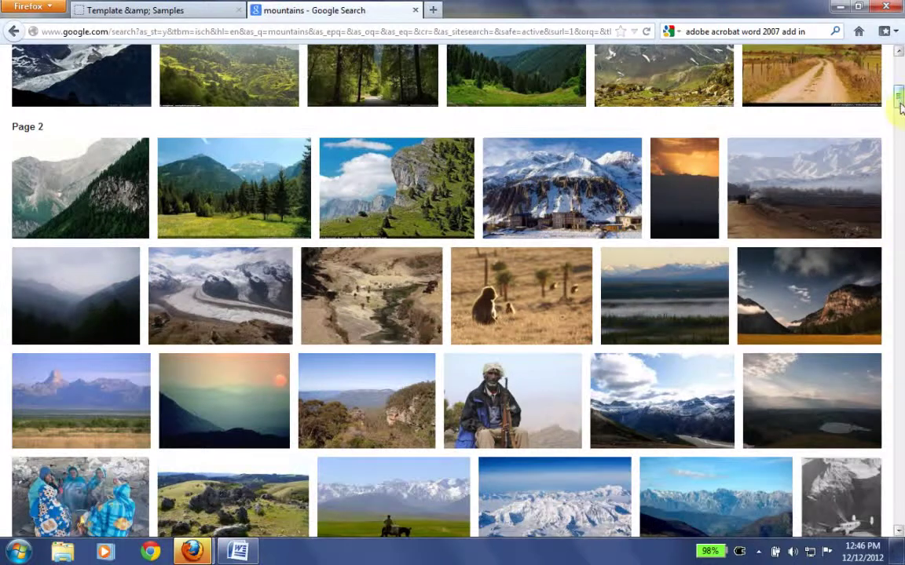
pyautogui.moveTo(900, 108); pyautogui.dragTo(900, 94)
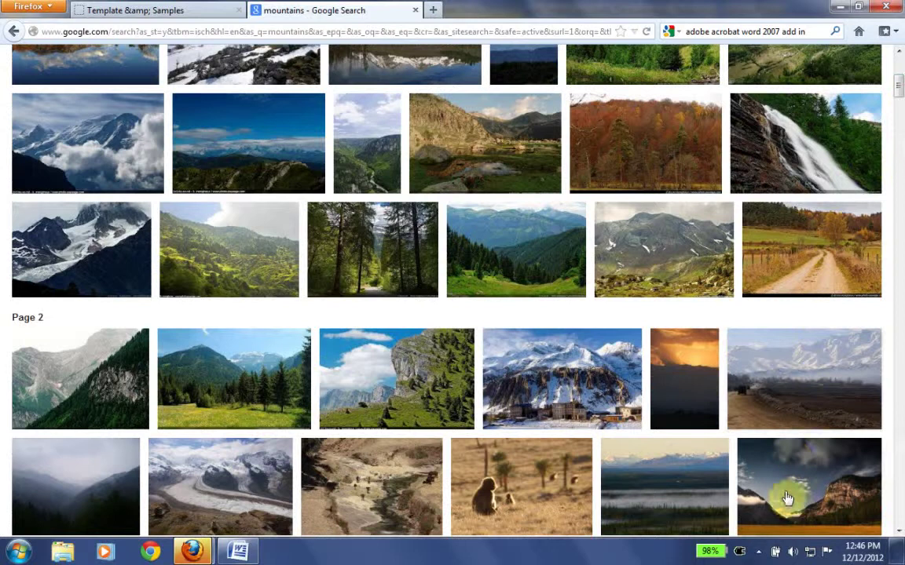
pyautogui.moveTo(787, 497)
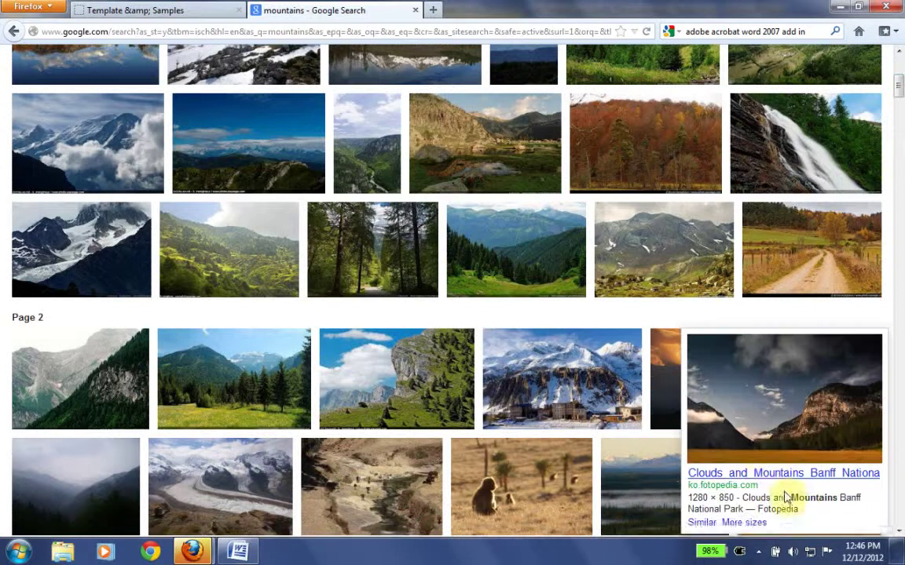
pyautogui.rightClick(751, 441)
pyautogui.click(732, 429)
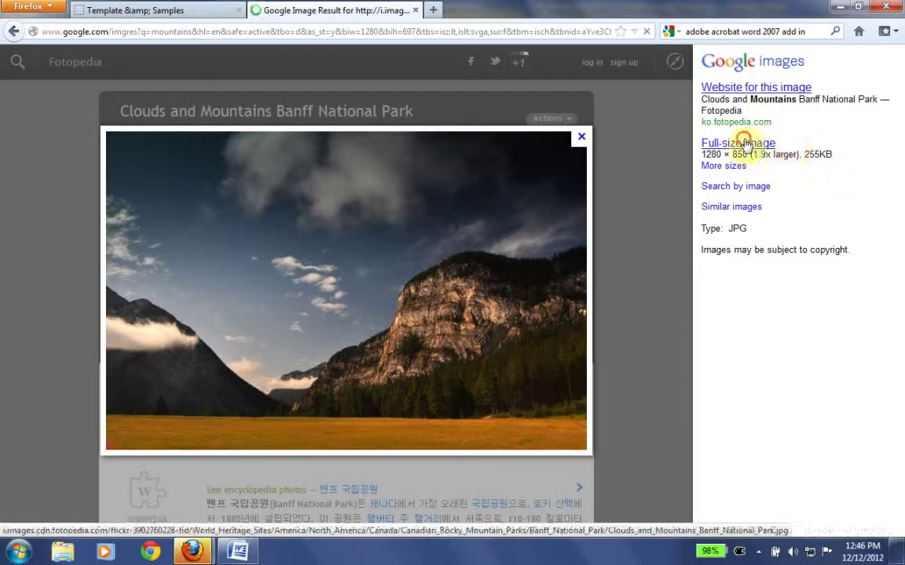
# - Save the full-size Banff photo to the Desktop as Clouds_and_Mountains_Banff_National_Park.jpg
pyautogui.click(744, 144)
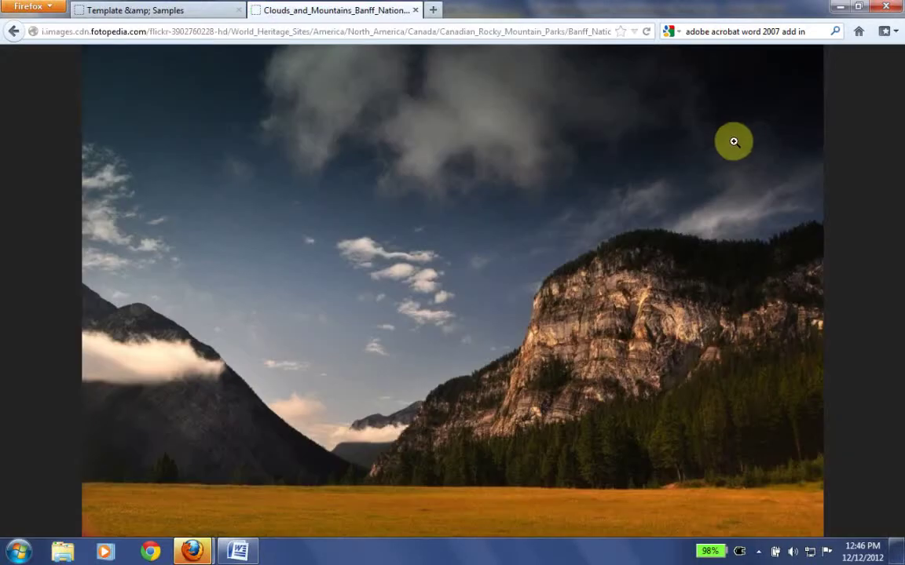
pyautogui.rightClick(587, 179)
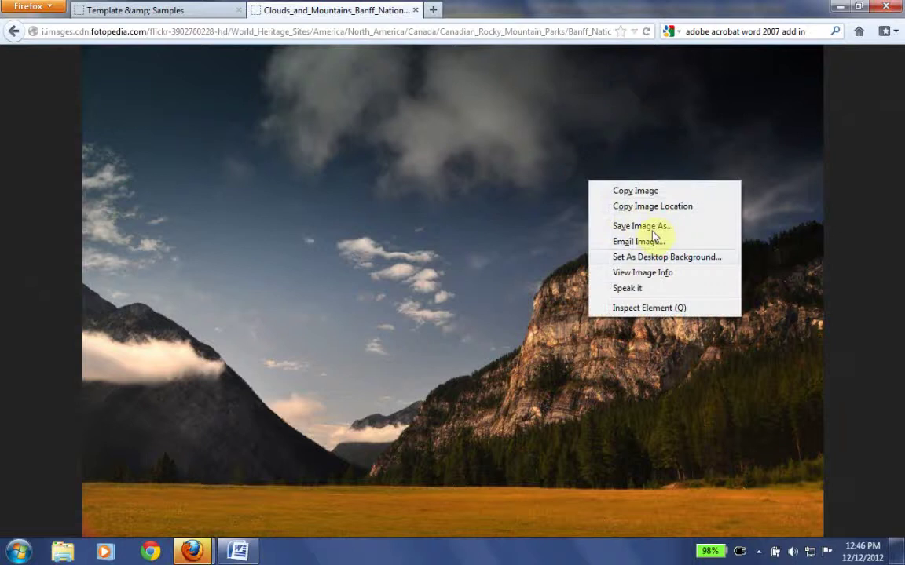
pyautogui.click(656, 228)
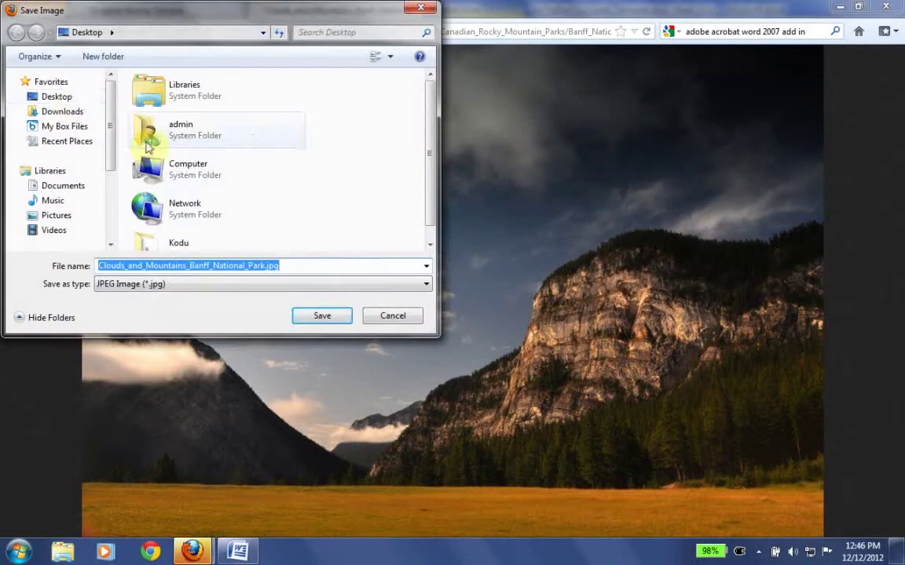
pyautogui.click(69, 96)
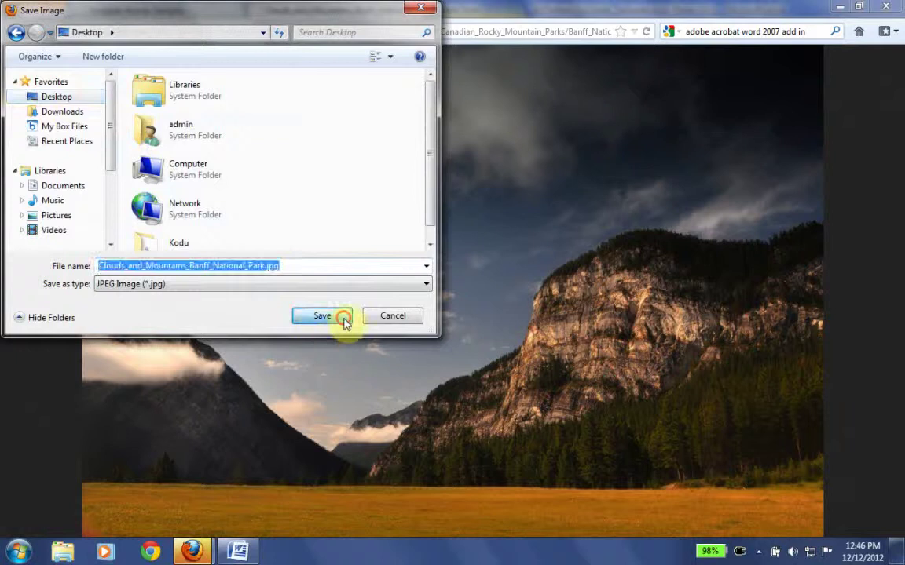
pyautogui.click(328, 317)
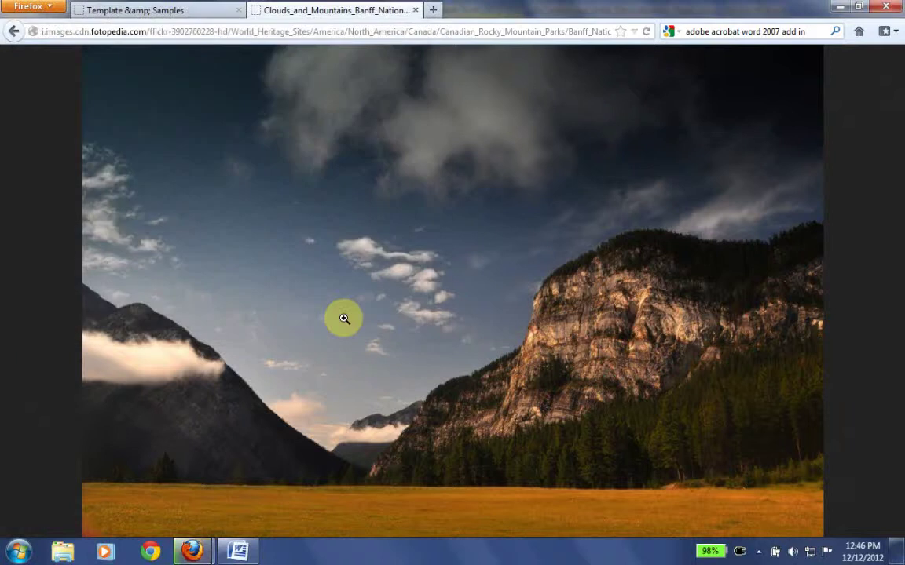
# - Copy the mountain photo and go back to the Word poster
pyautogui.rightClick(465, 283)
pyautogui.click(517, 295)
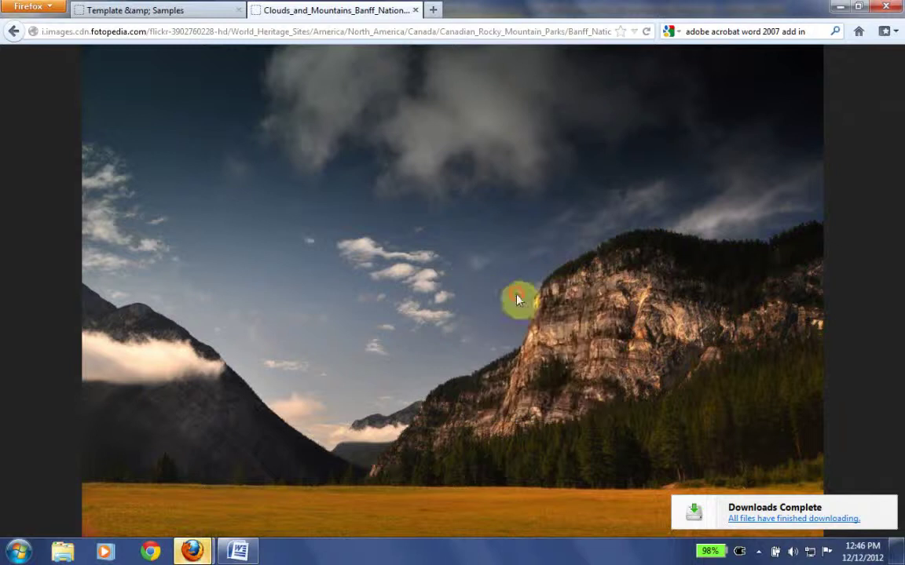
pyautogui.click(238, 551)
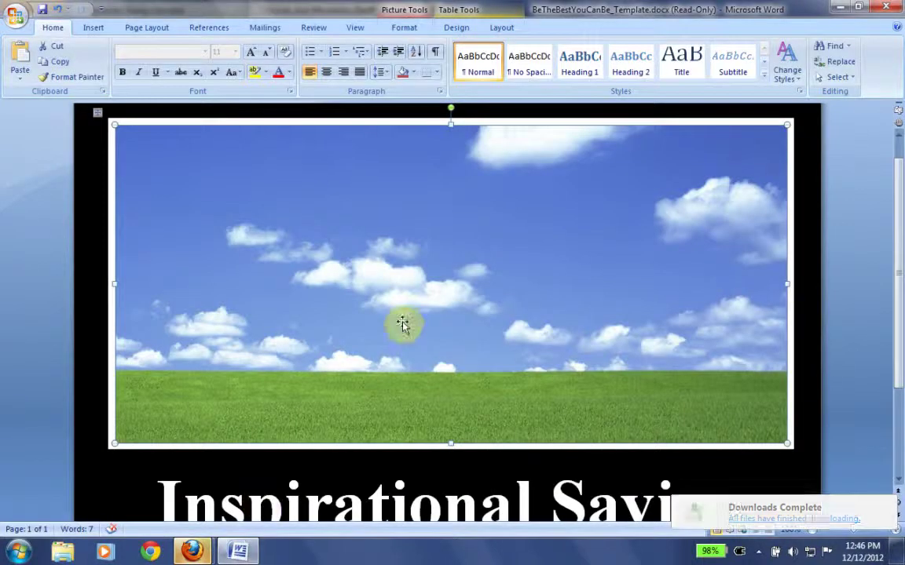
# - Swap the poster picture for Clouds_and_Mountains_Banff_National_Park.jpg from the Desktop
pyautogui.rightClick(403, 324)
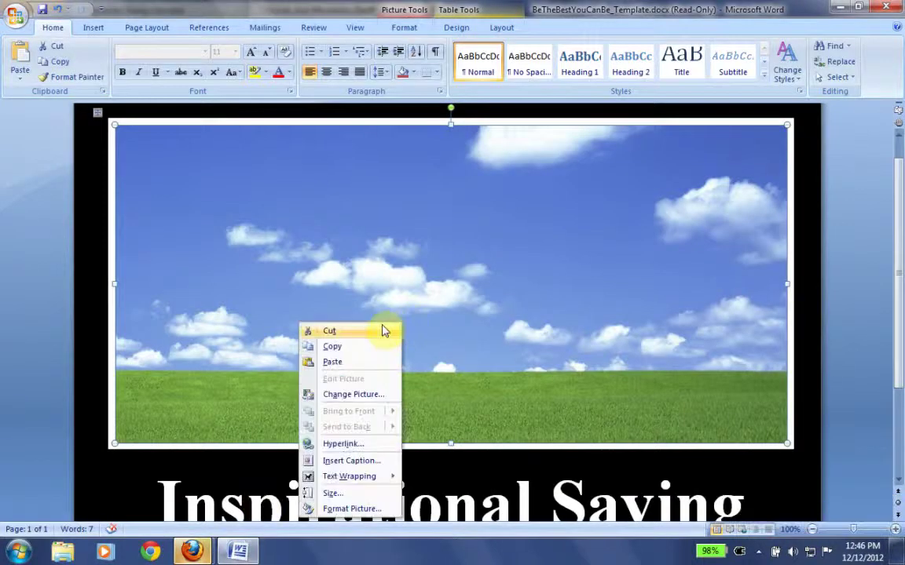
pyautogui.click(448, 294)
pyautogui.rightClick(449, 295)
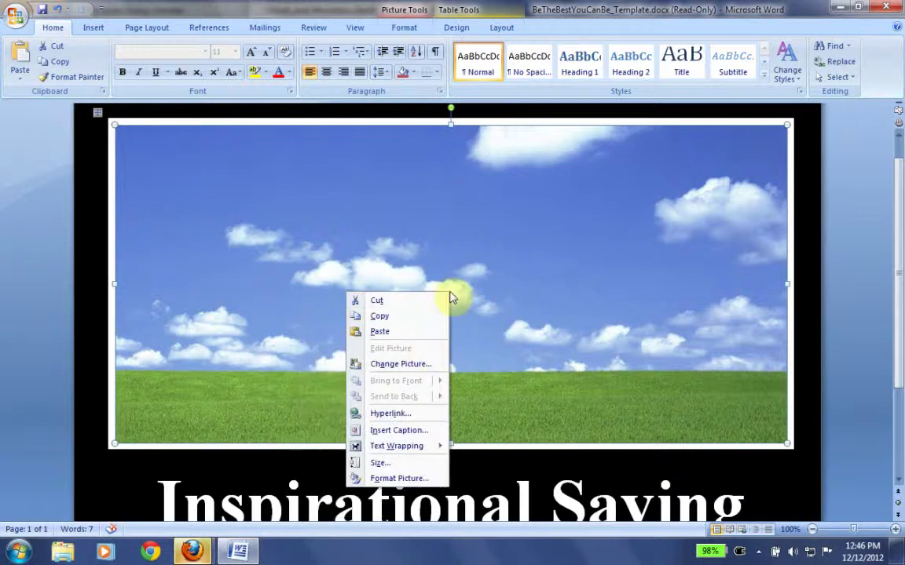
pyautogui.click(414, 364)
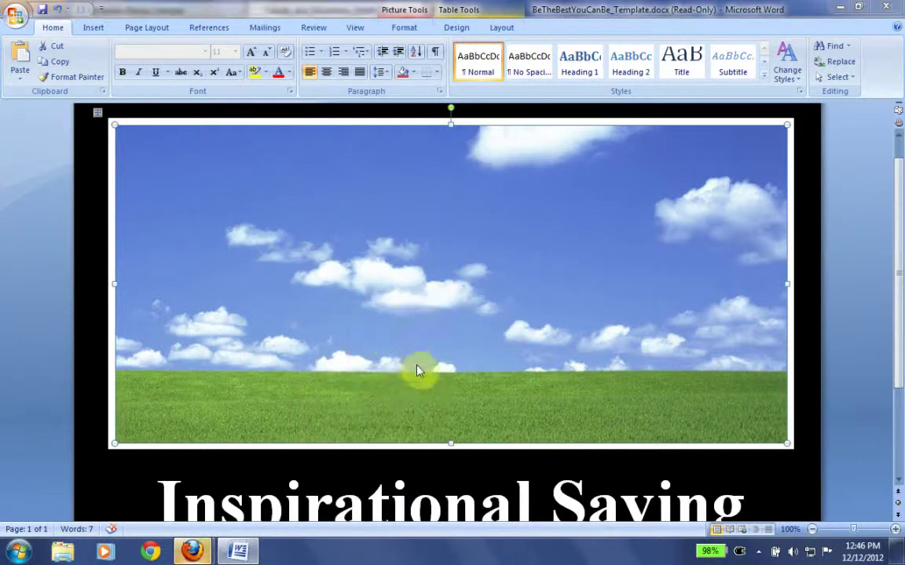
pyautogui.moveTo(279, 17); pyautogui.dragTo(516, 105)
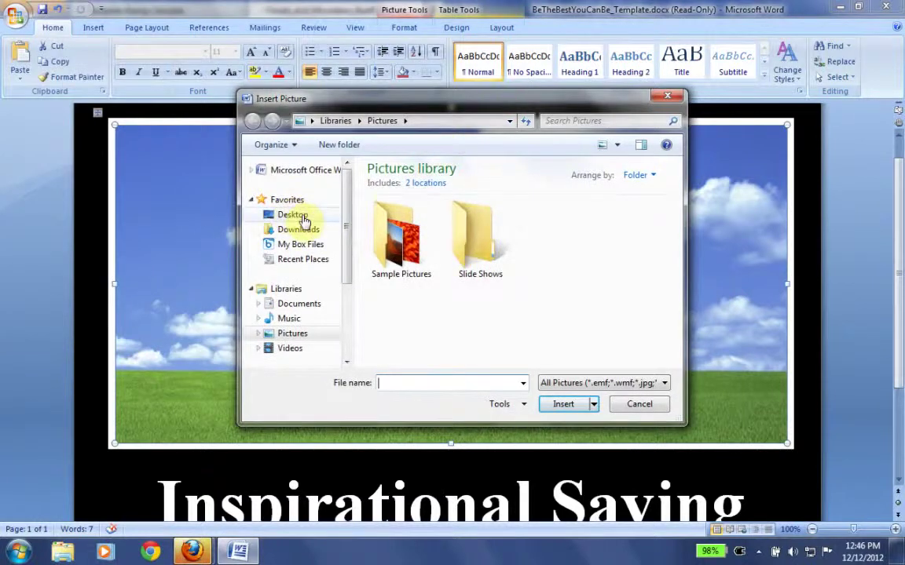
pyautogui.click(302, 217)
pyautogui.scroll(-1, 593, 347)
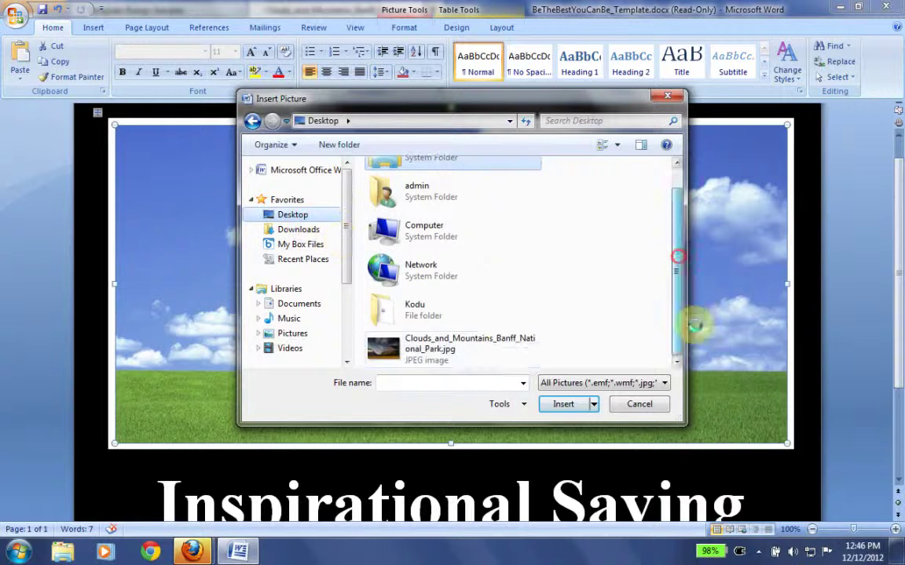
pyautogui.click(501, 346)
pyautogui.click(571, 403)
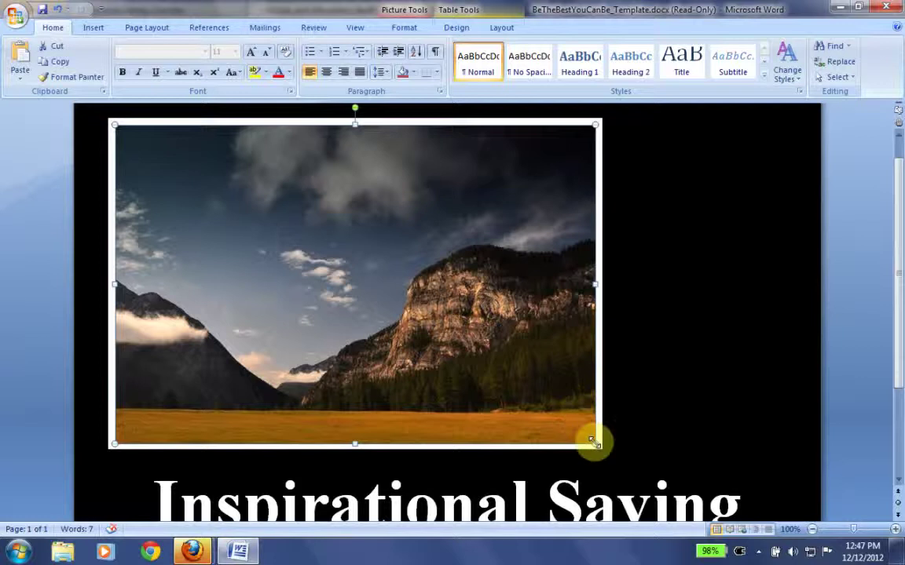
# - Stretch the mountain photo from its corner to the full poster width and check the layout
pyautogui.moveTo(595, 444); pyautogui.dragTo(787, 479)
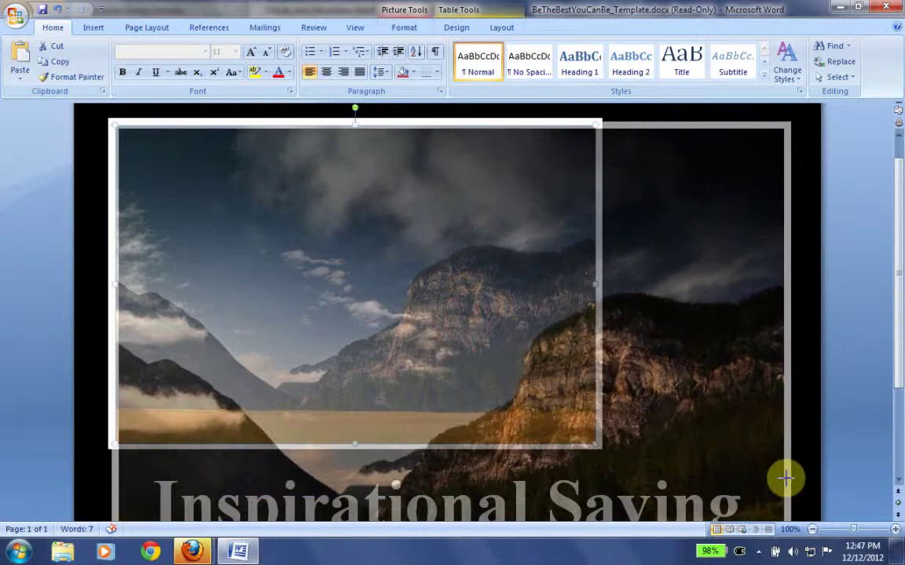
pyautogui.moveTo(785, 475); pyautogui.dragTo(786, 475)
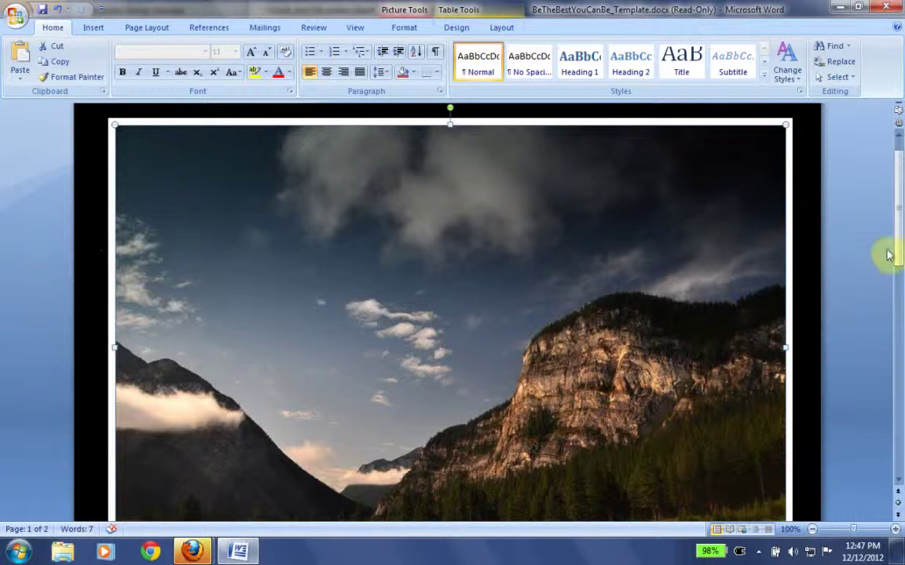
pyautogui.moveTo(897, 240); pyautogui.dragTo(898, 268)
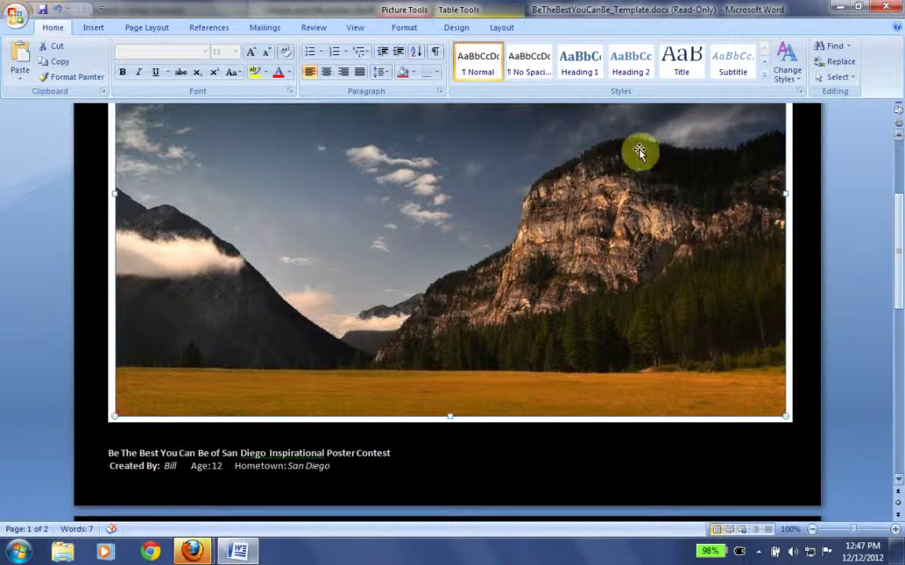
pyautogui.moveTo(896, 299); pyautogui.dragTo(900, 329)
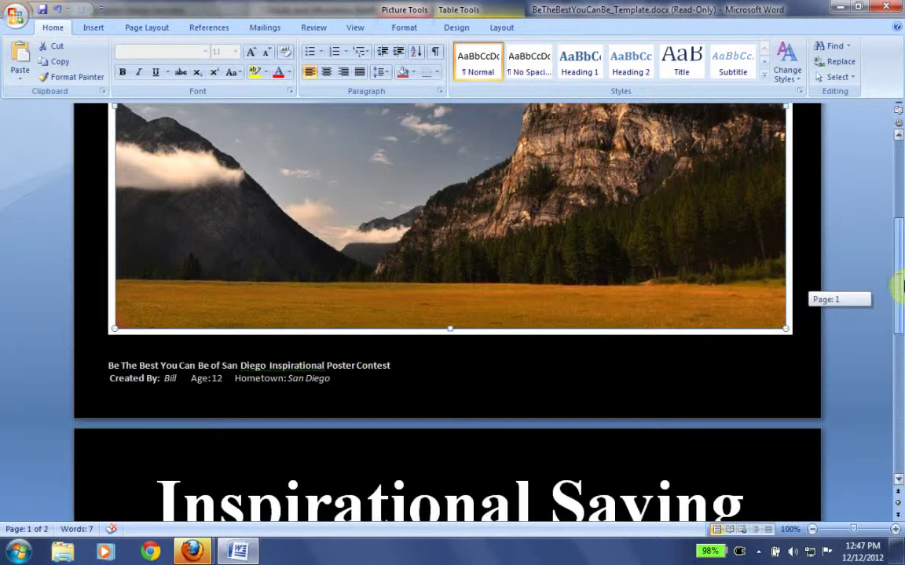
pyautogui.moveTo(898, 273); pyautogui.dragTo(848, 283)
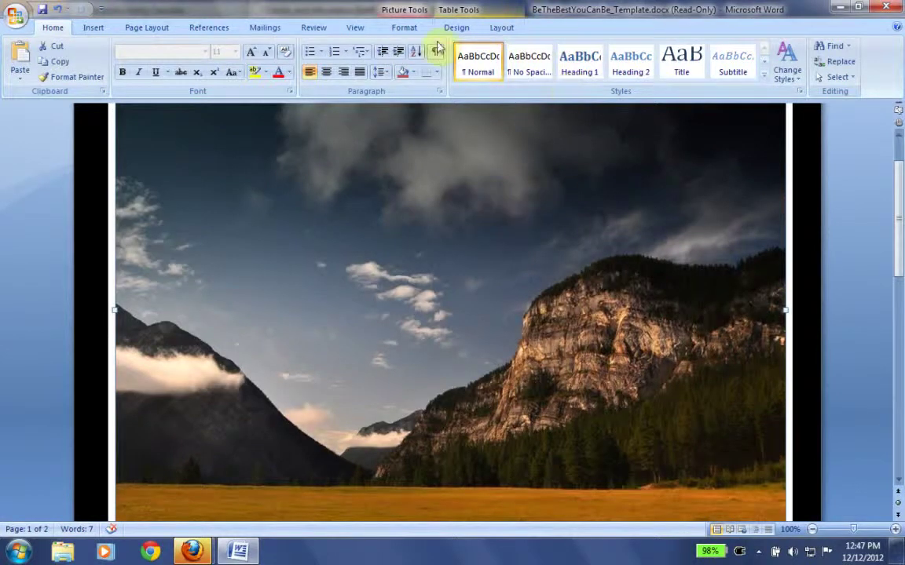
# - Crop the photo's bottom edge up to 4.59" × 9.88" so the poster fits on one page
pyautogui.click(405, 25)
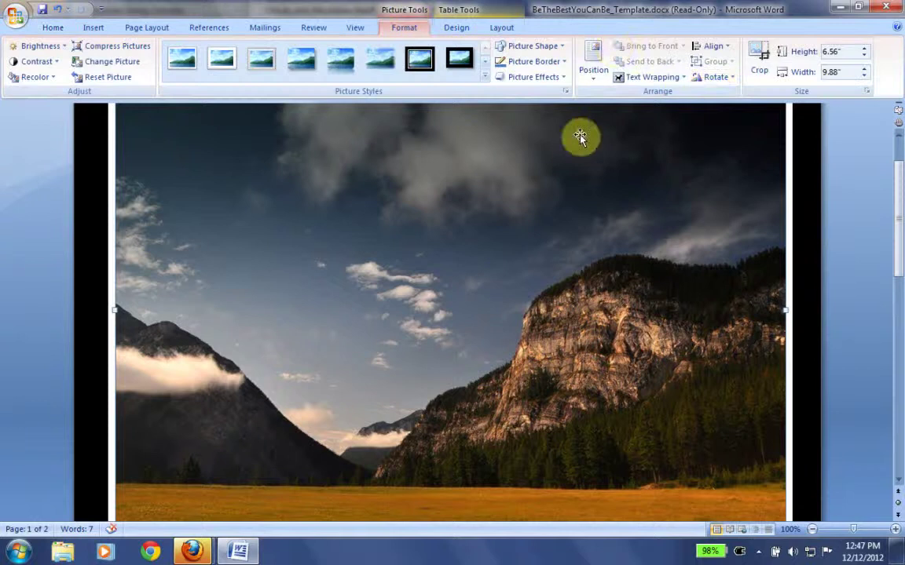
pyautogui.click(758, 55)
pyautogui.moveTo(896, 219); pyautogui.dragTo(900, 262)
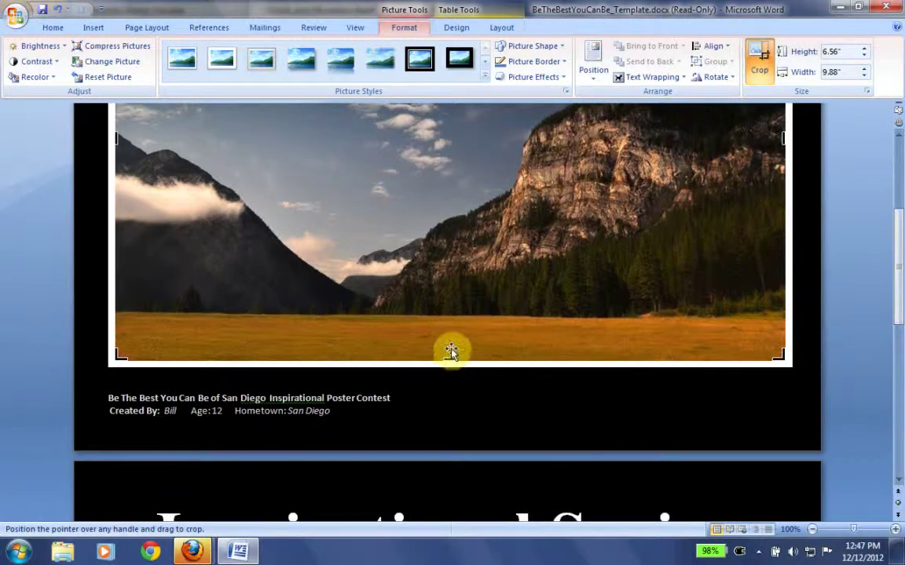
pyautogui.moveTo(449, 361); pyautogui.dragTo(453, 229)
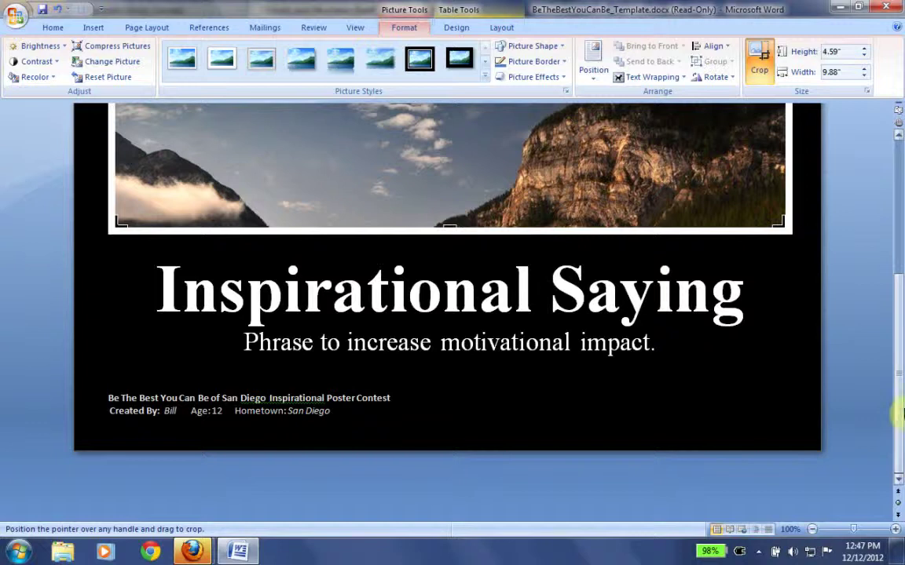
pyautogui.moveTo(898, 421); pyautogui.dragTo(899, 302)
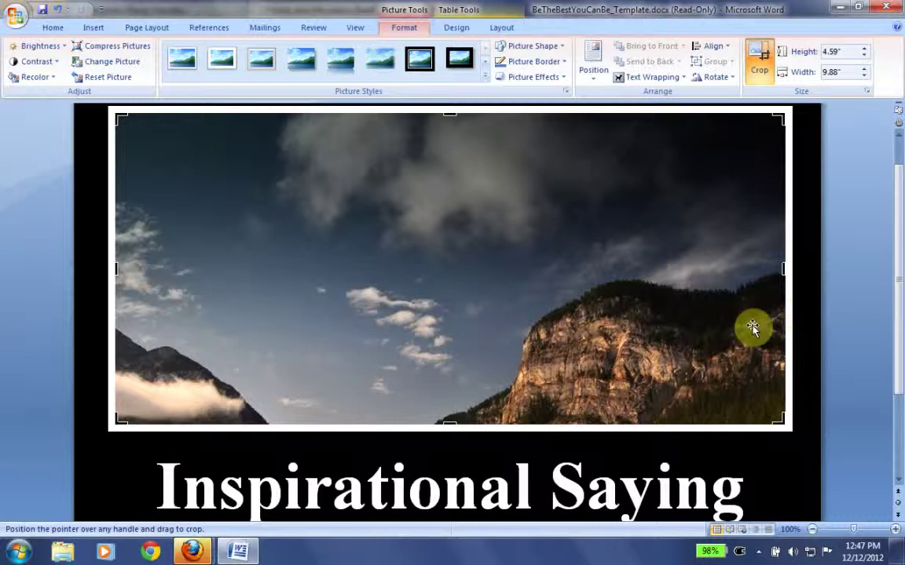
pyautogui.click(802, 346)
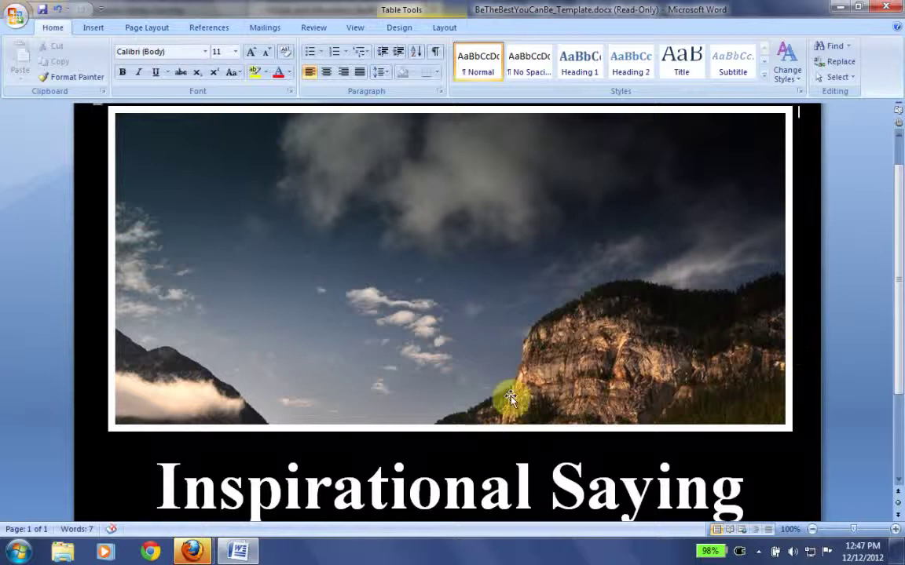
# - Recrop the photo to 4.84" × 9.88", bringing back the golden meadow strip at the bottom
pyautogui.click(495, 139)
pyautogui.click(403, 27)
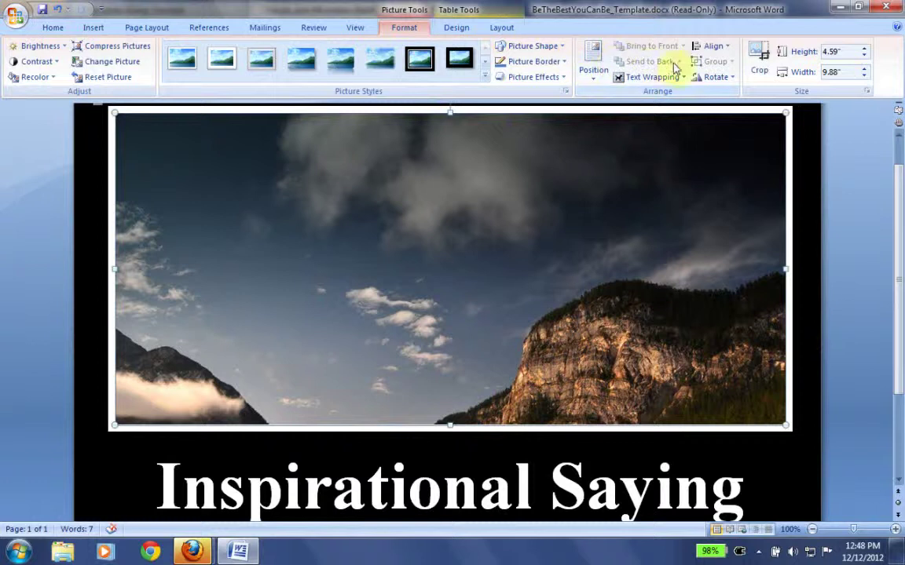
pyautogui.click(758, 55)
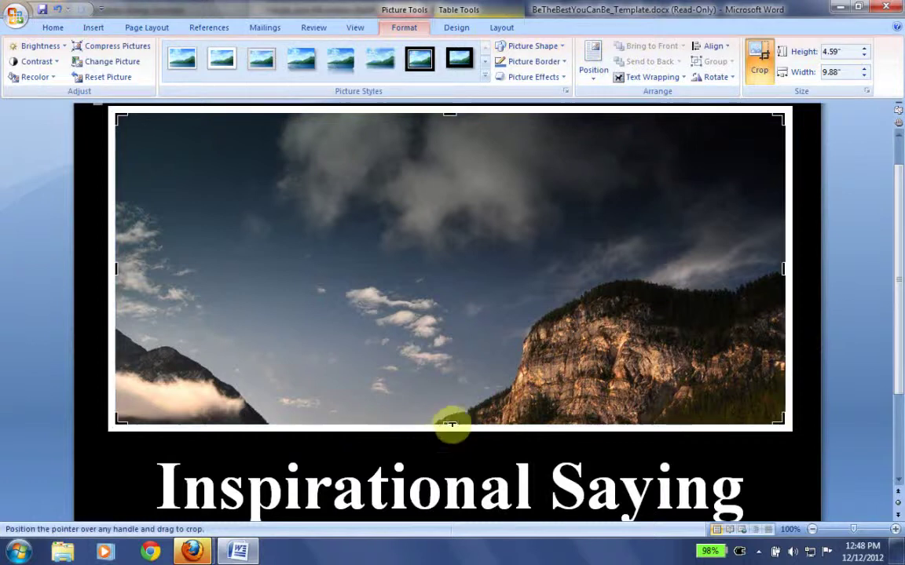
pyautogui.moveTo(450, 425); pyautogui.dragTo(454, 498)
pyautogui.moveTo(449, 113); pyautogui.dragTo(442, 209)
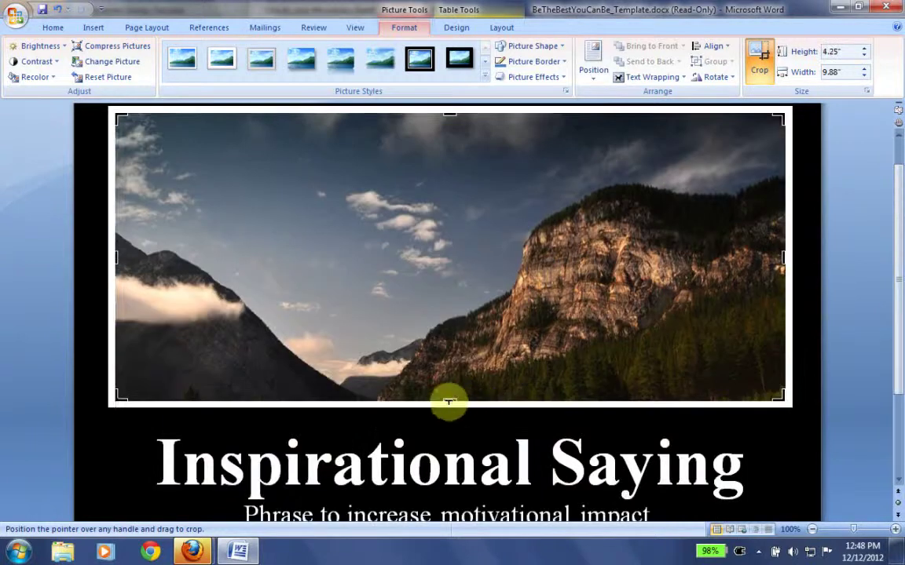
pyautogui.moveTo(449, 405); pyautogui.dragTo(449, 444)
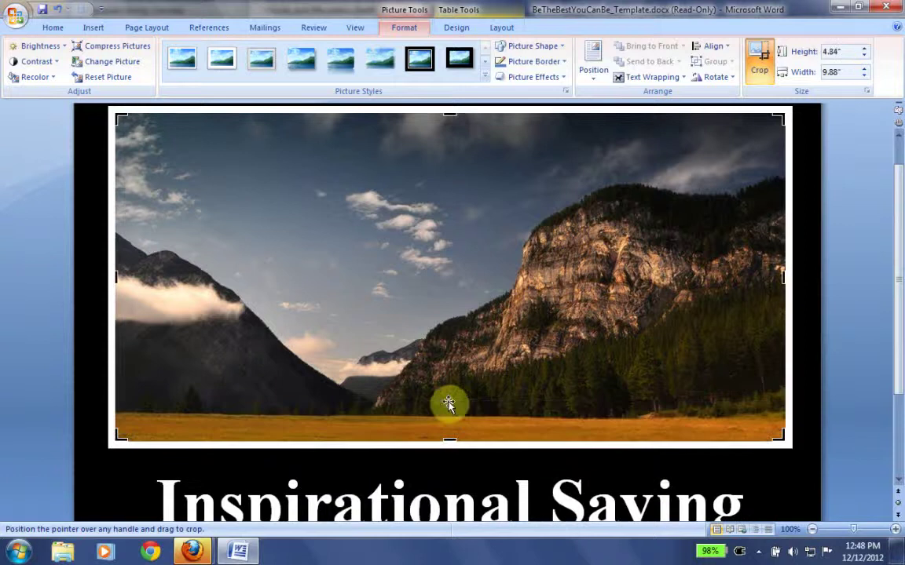
pyautogui.moveTo(899, 312); pyautogui.dragTo(898, 384)
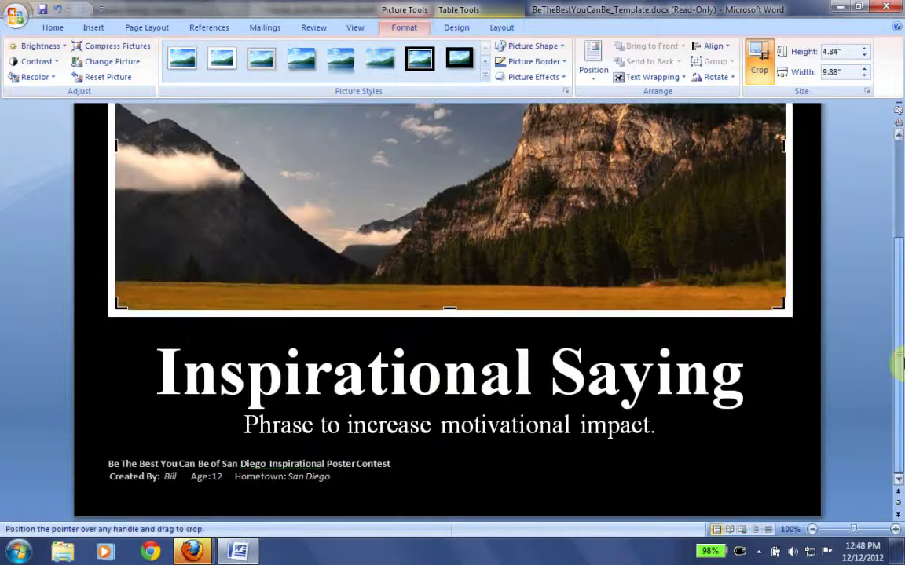
pyautogui.moveTo(898, 325); pyautogui.dragTo(900, 264)
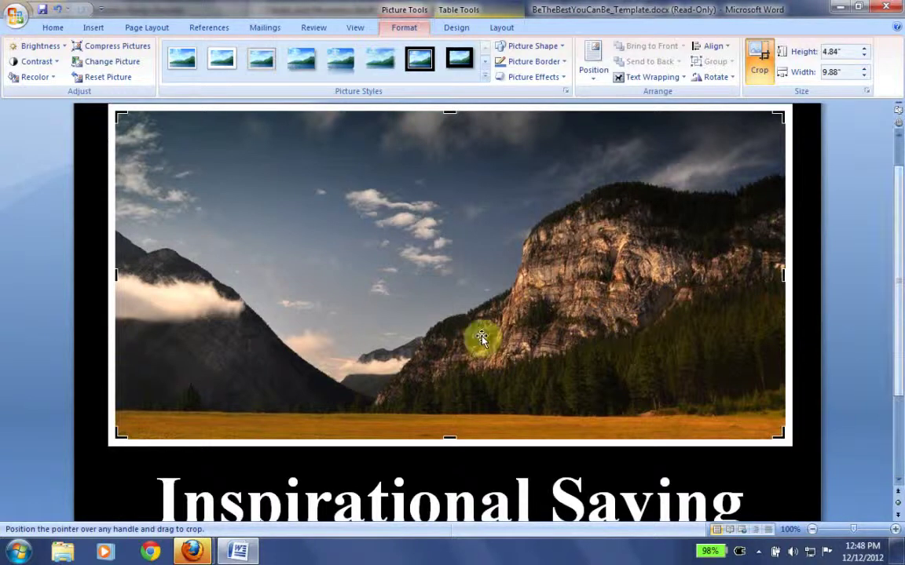
pyautogui.moveTo(900, 252); pyautogui.dragTo(824, 333)
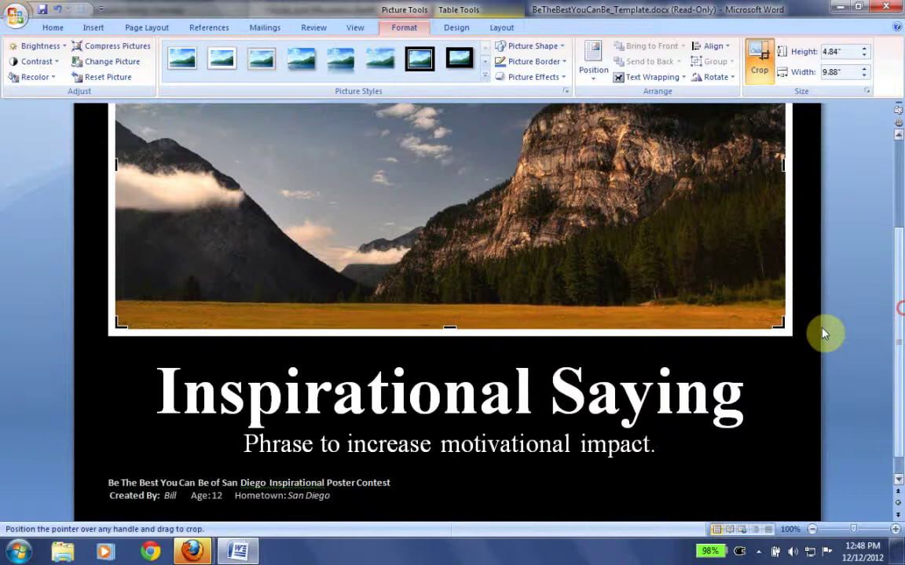
# - Replace the 'Inspirational Saying' title with 'Climb The Tallest Mountain', fixing the typos
pyautogui.click(589, 391)
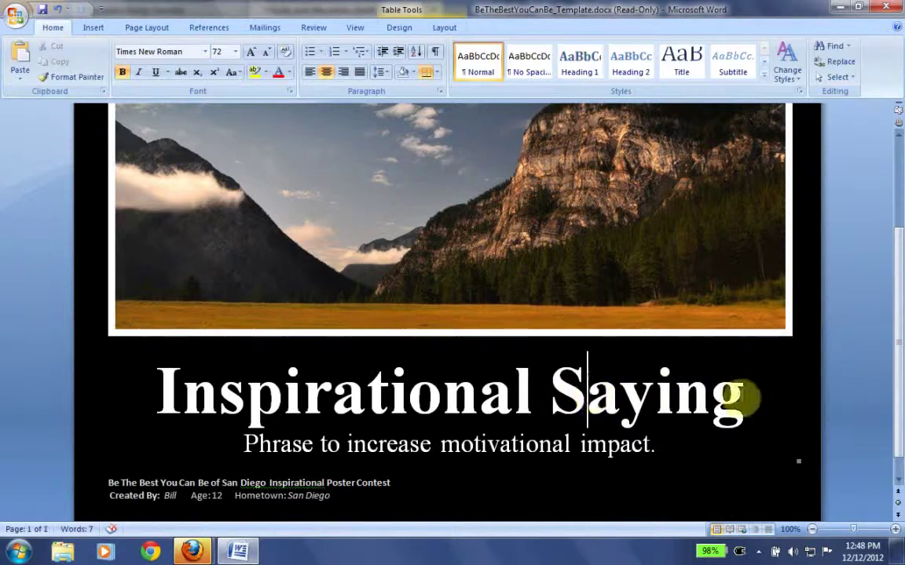
pyautogui.moveTo(738, 397); pyautogui.dragTo(172, 396)
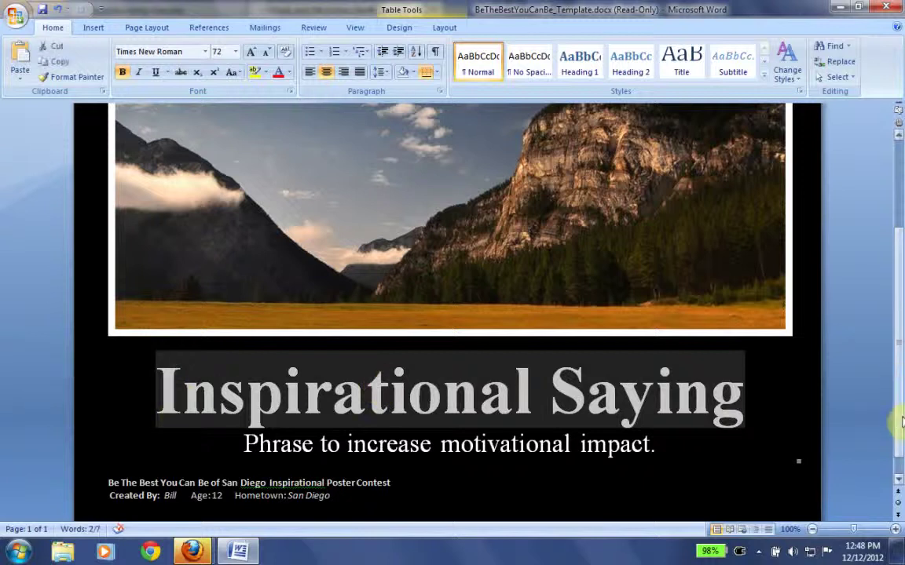
pyautogui.moveTo(896, 382)
pyautogui.mouseDown()
pyautogui.moveTo(897, 351)
pyautogui.moveTo(897, 363)
pyautogui.mouseUp()
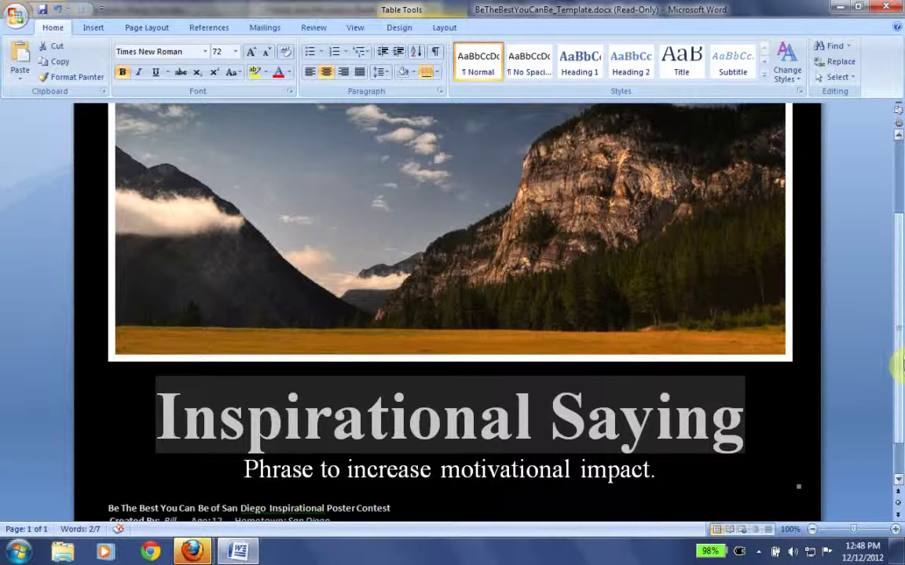
pyautogui.write('Clim')
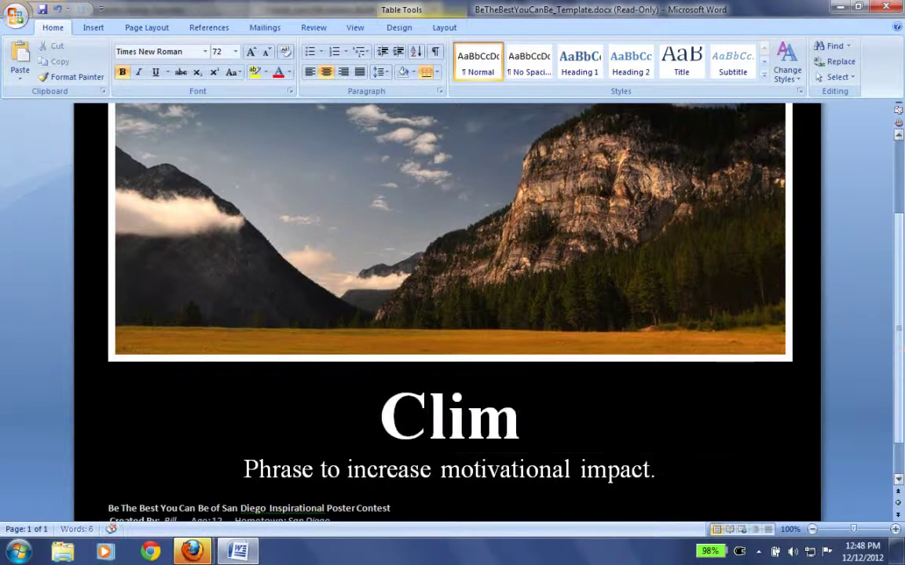
pyautogui.write('b')
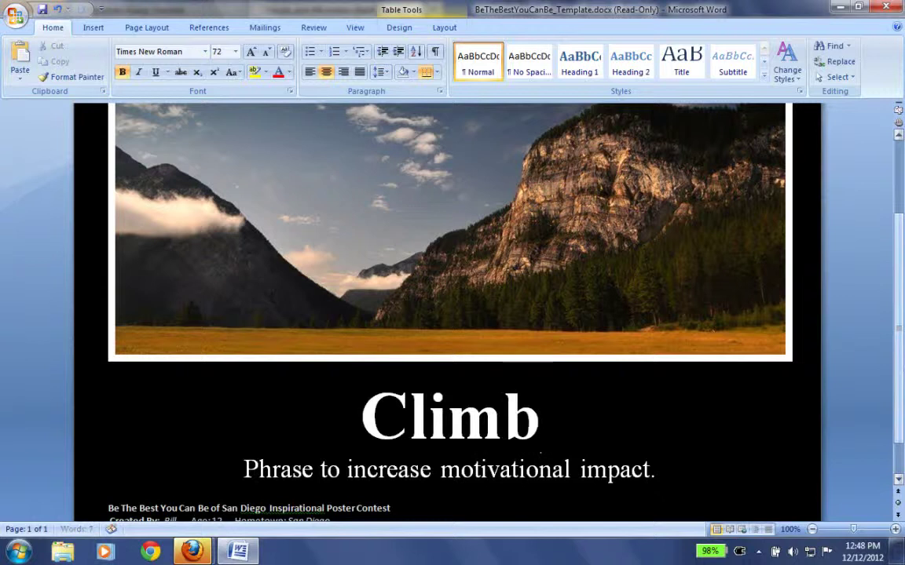
pyautogui.write(' The tallest')
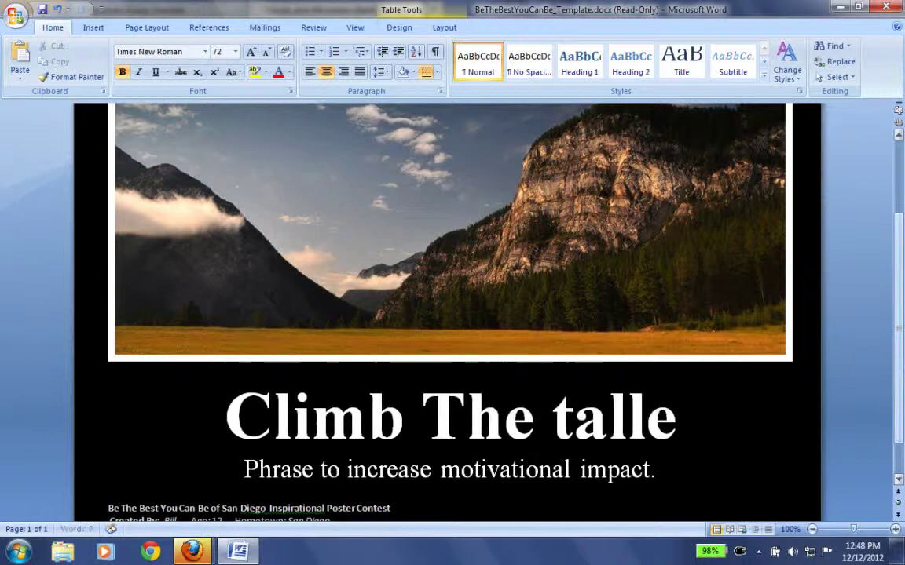
pyautogui.write(' mpuntains')
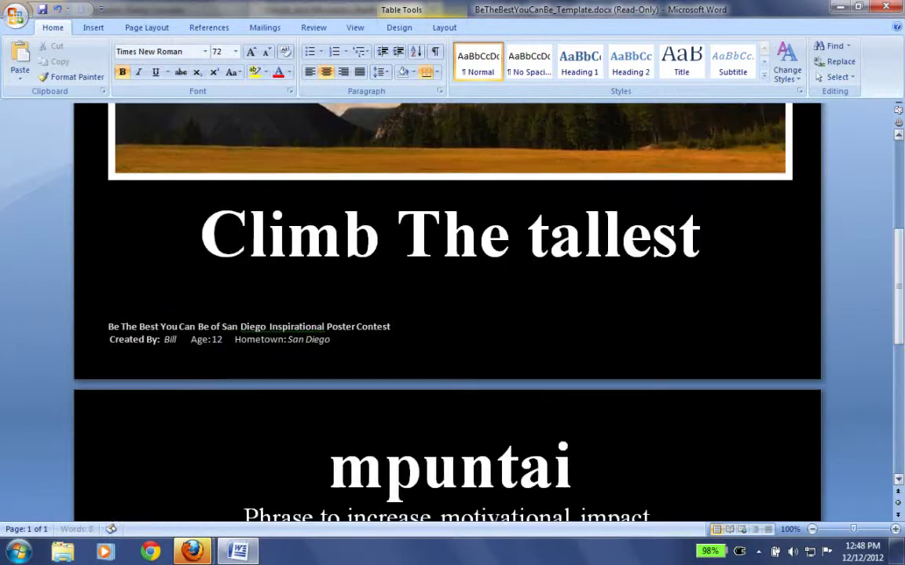
pyautogui.press('BackSpace')
pyautogui.press('BackSpace')
pyautogui.press('BackSpace')
pyautogui.press('BackSpace')
pyautogui.press('BackSpace')
pyautogui.press('BackSpace')
pyautogui.press('BackSpace')
pyautogui.press('BackSpace')
pyautogui.press('BackSpace')
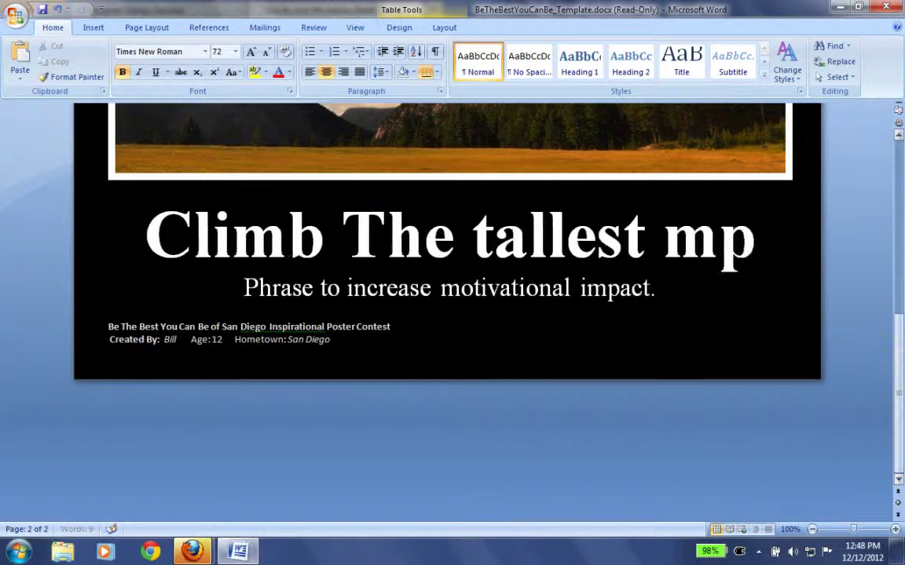
pyautogui.write('Mountain')
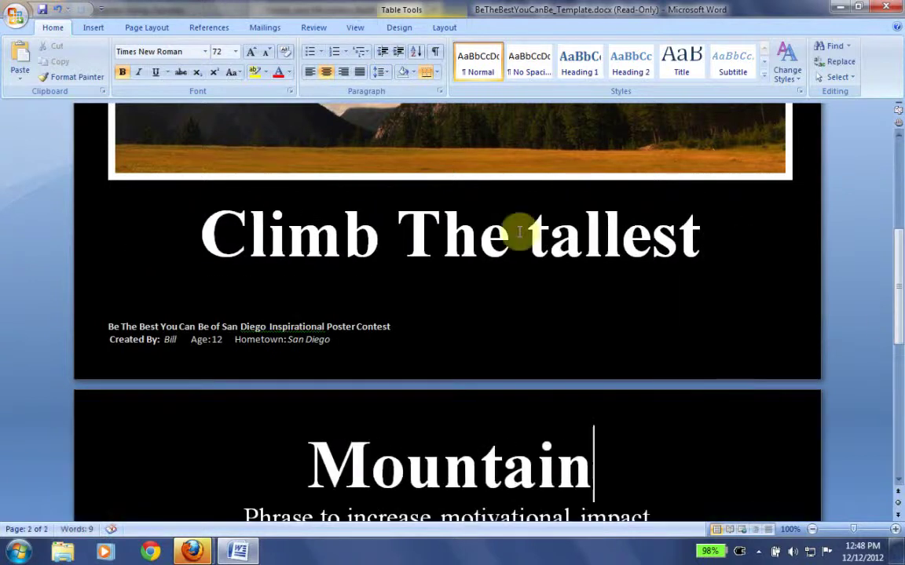
pyautogui.press('BackSpace')
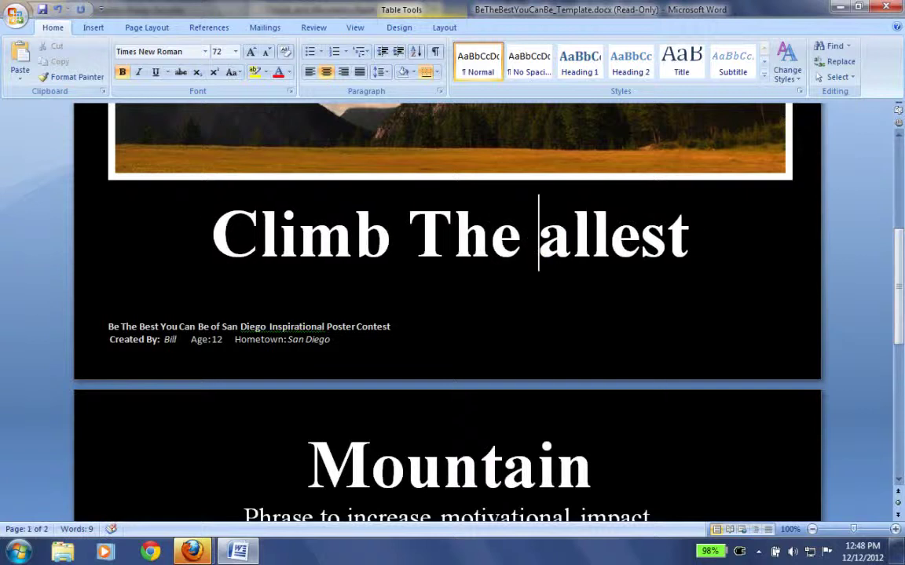
# - Try title font sizes 48 and then 60 pt to see how the title fits
pyautogui.write('T')
pyautogui.moveTo(545, 440); pyautogui.dragTo(211, 230)
pyautogui.click(235, 51)
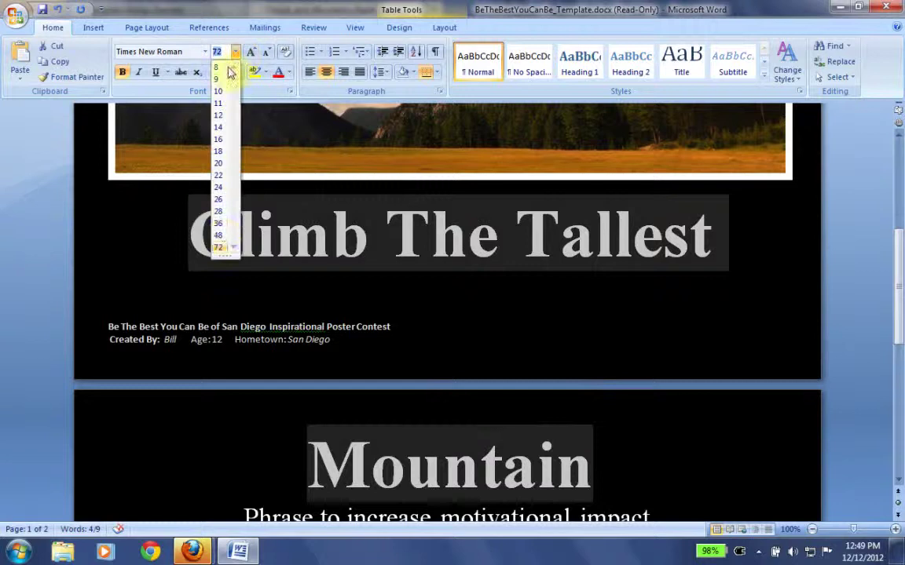
pyautogui.click(220, 235)
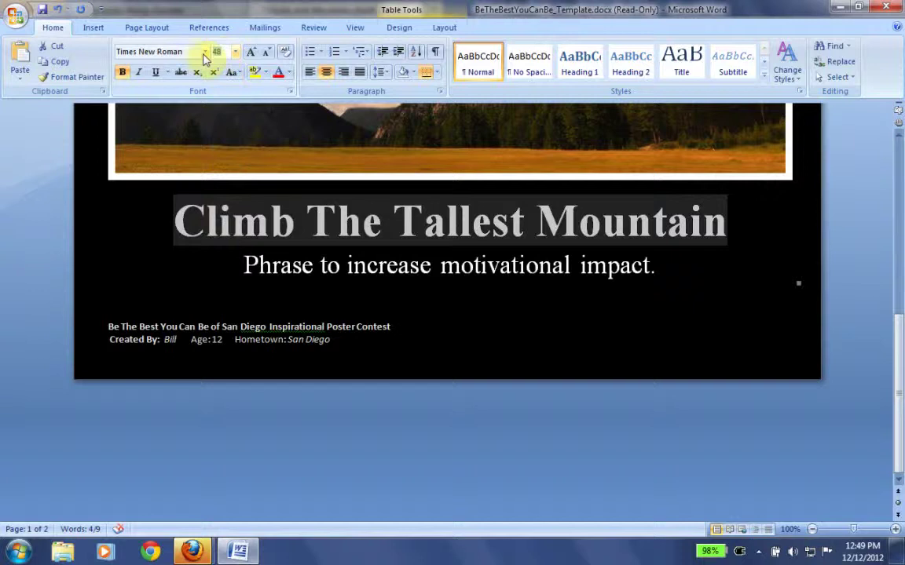
pyautogui.click(209, 52)
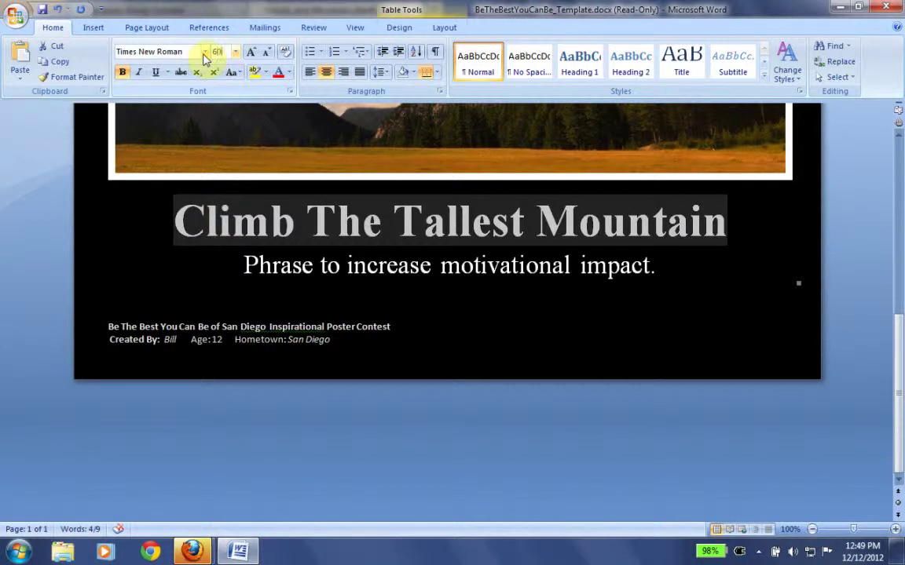
pyautogui.write('60')
pyautogui.press('Return')
pyautogui.click(389, 240)
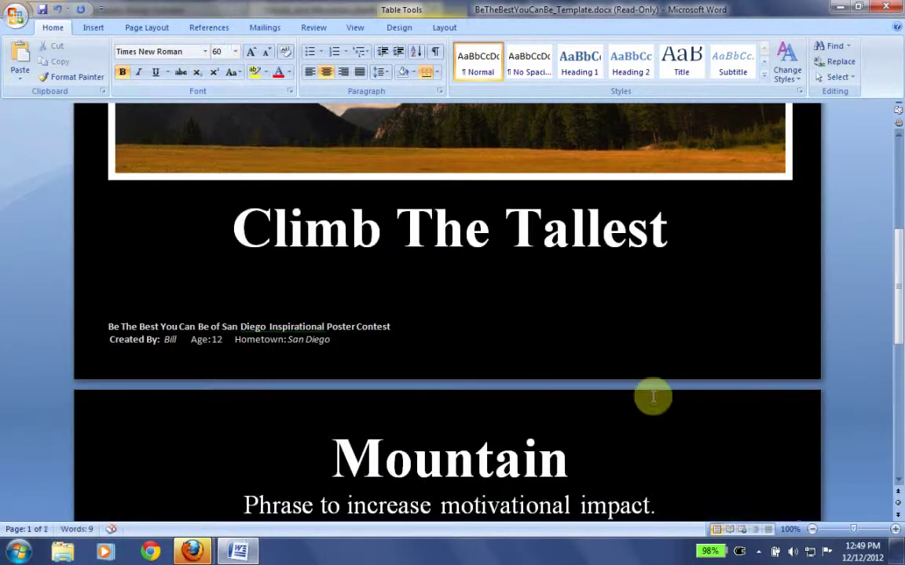
# - Set the title to 55 pt so it fits on one line, then select the subtitle text
pyautogui.moveTo(574, 464); pyautogui.dragTo(269, 257)
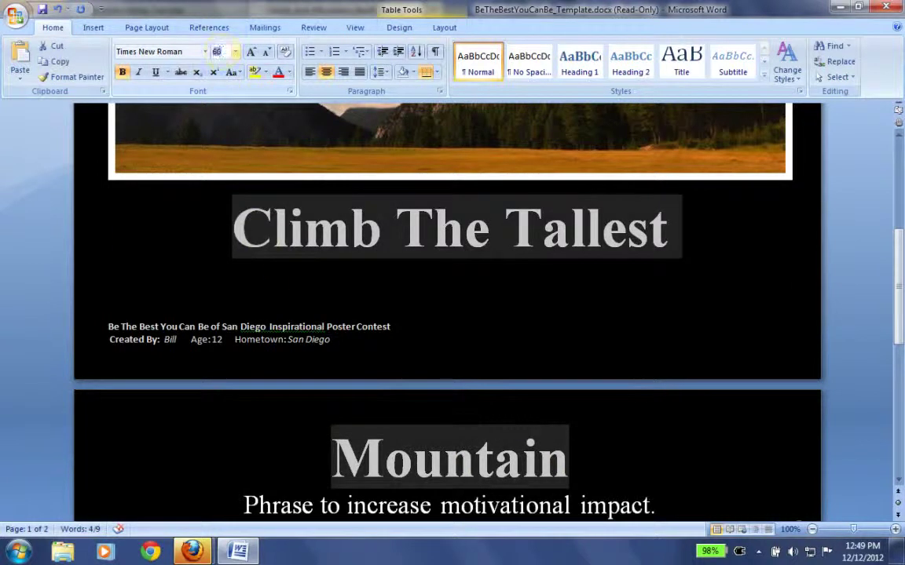
pyautogui.click(219, 52)
pyautogui.write('55')
pyautogui.press('Return')
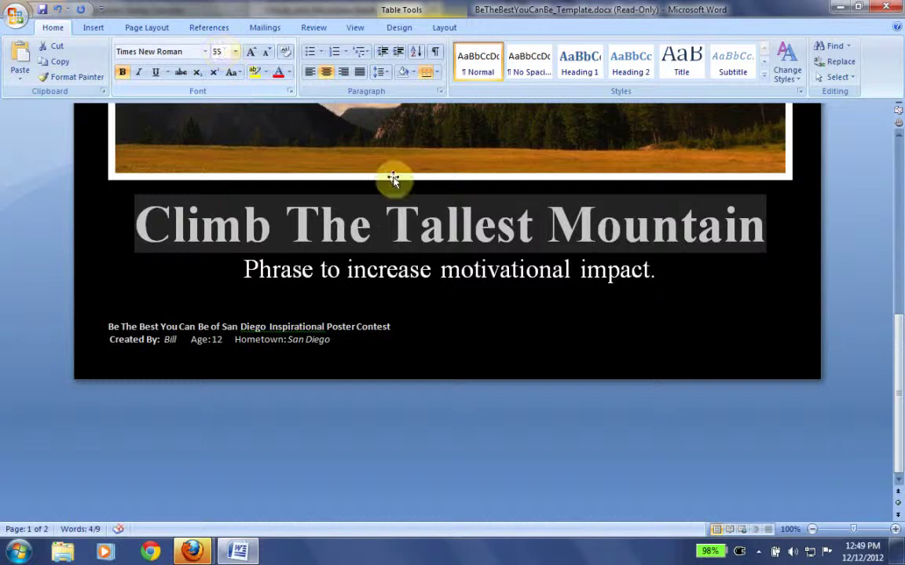
pyautogui.click(571, 271)
pyautogui.moveTo(666, 272); pyautogui.dragTo(241, 285)
# - Pause the screen recording from its system tray icon
pyautogui.moveTo(897, 412); pyautogui.dragTo(898, 324)
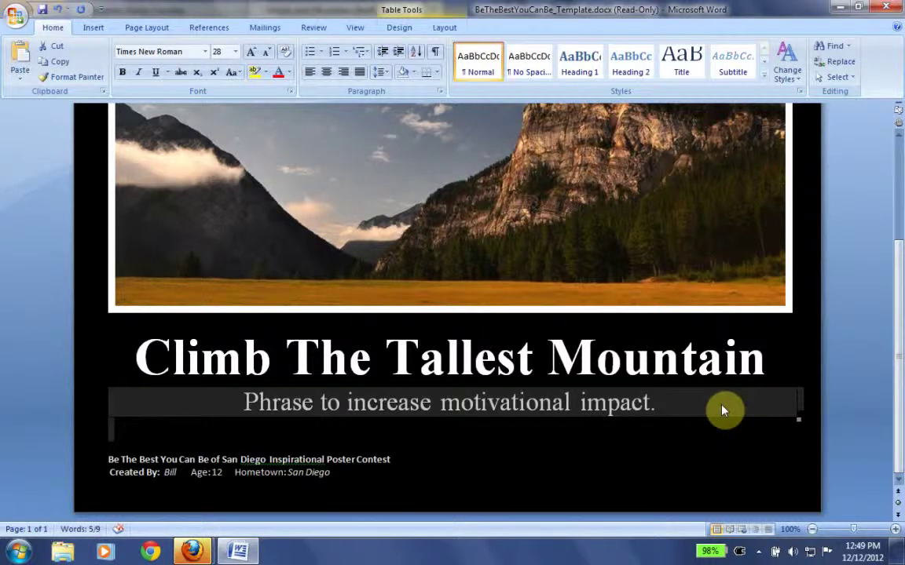
pyautogui.click(757, 552)
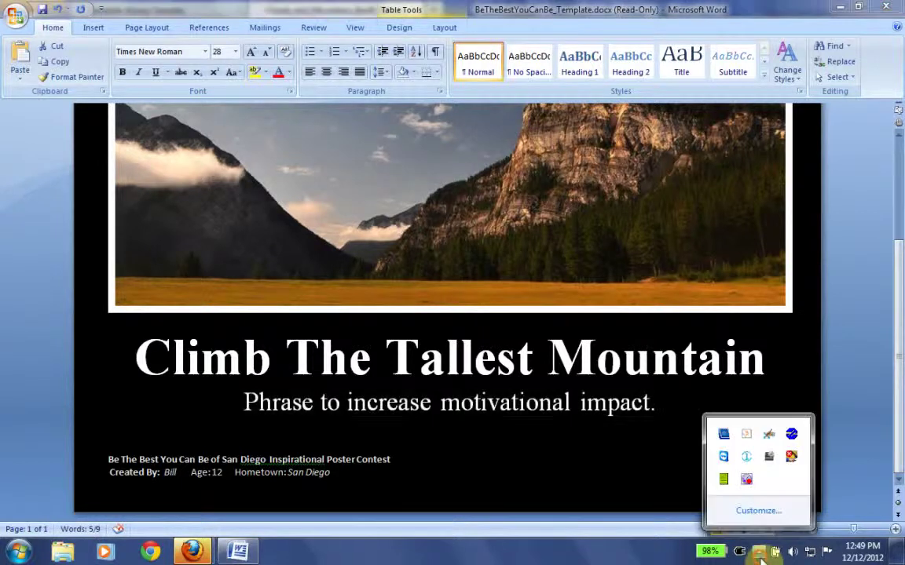
pyautogui.rightClick(745, 481)
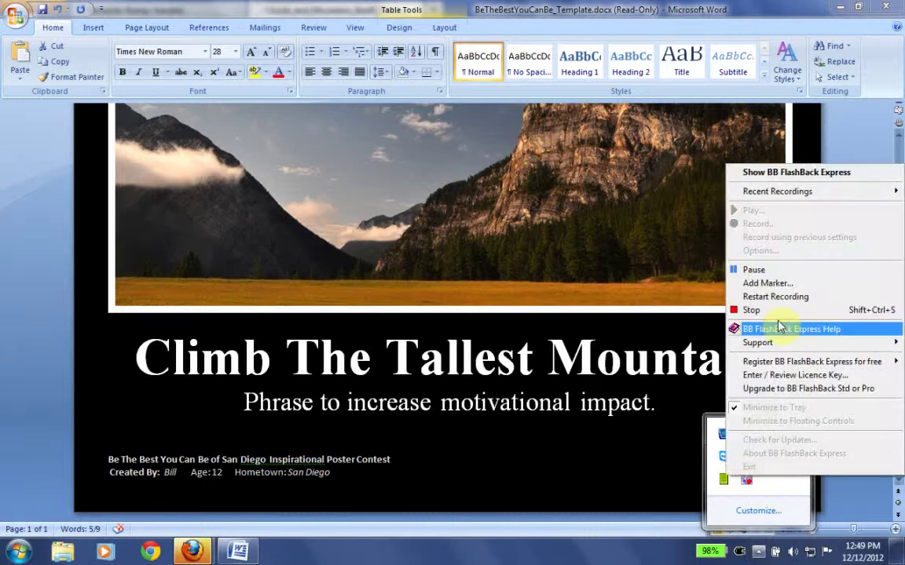
pyautogui.click(750, 267)
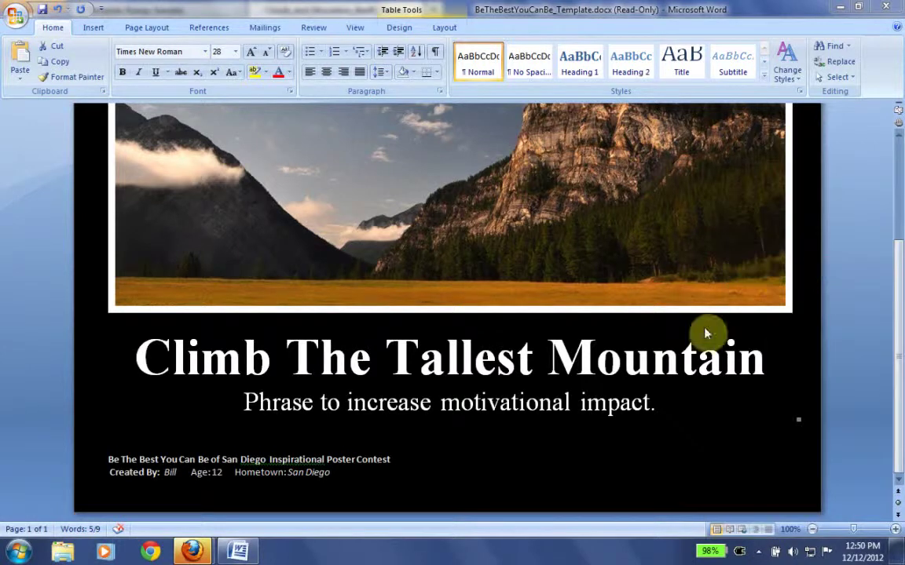
# - Retype the subtitle as 'The Tallest Mountains are sometimes passed the darkest valleys.'
pyautogui.click(652, 404)
pyautogui.doubleClick(652, 404)
pyautogui.moveTo(556, 408); pyautogui.dragTo(252, 414)
pyautogui.write('The Tallest Mountains are someime')
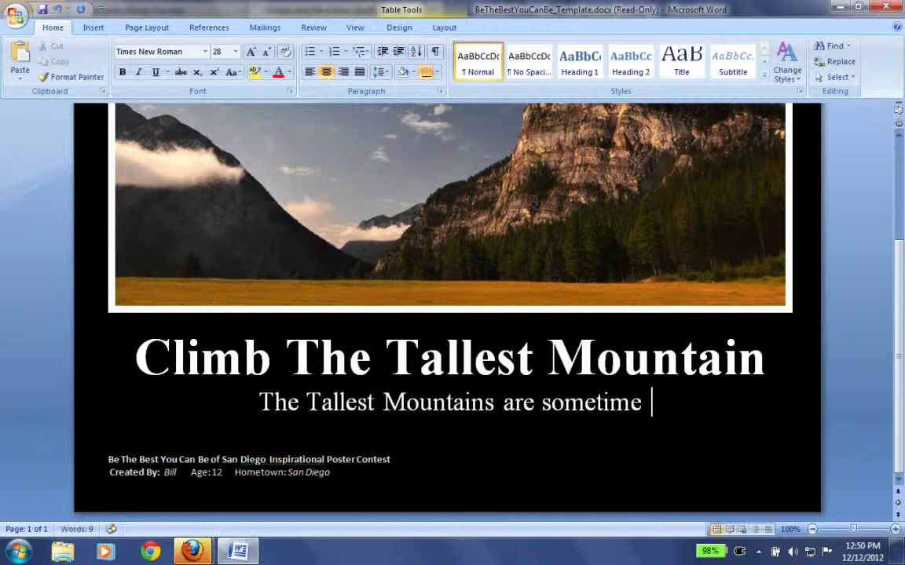
pyautogui.write(' s passed the darkest valleys.')
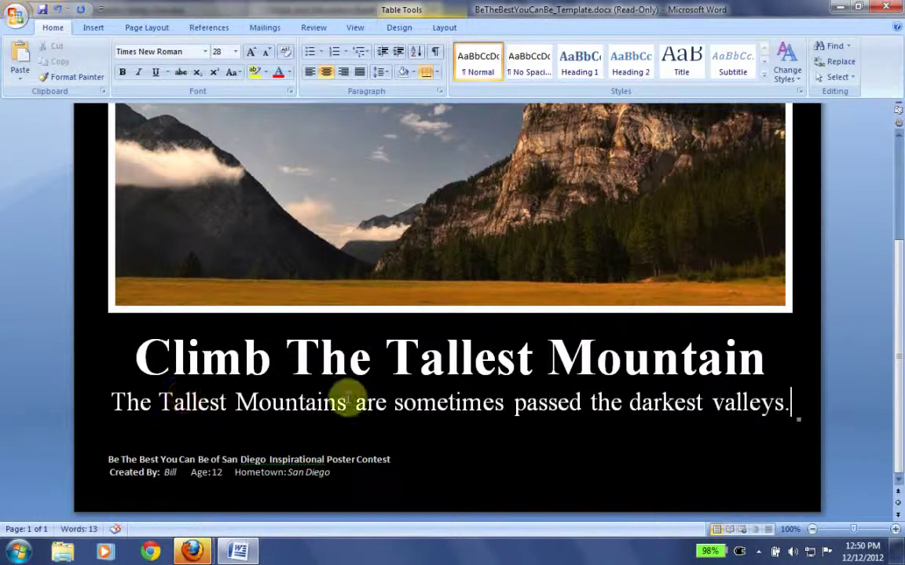
# - Make 'tallest' and 'mountains' lowercase in the subtitle
pyautogui.click(172, 402)
pyautogui.press('BackSpace')
pyautogui.write('t')
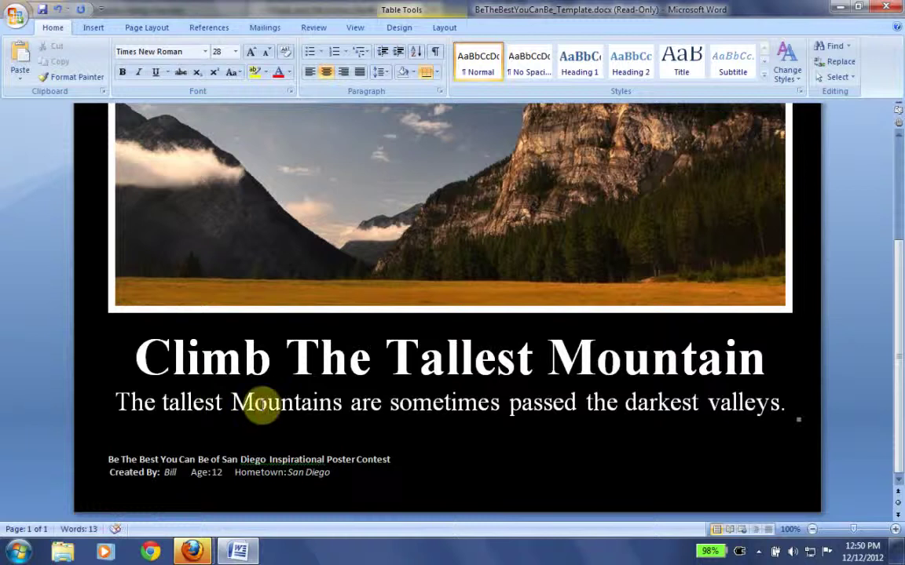
pyautogui.press('BackSpace')
pyautogui.write('m')
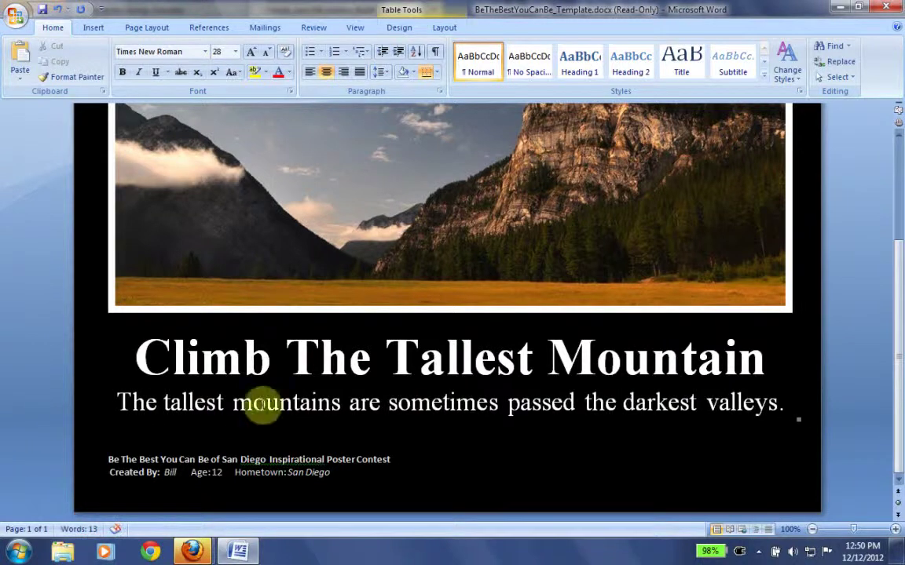
pyautogui.moveTo(896, 434)
pyautogui.mouseDown()
pyautogui.moveTo(899, 339)
pyautogui.moveTo(898, 443)
pyautogui.mouseUp()
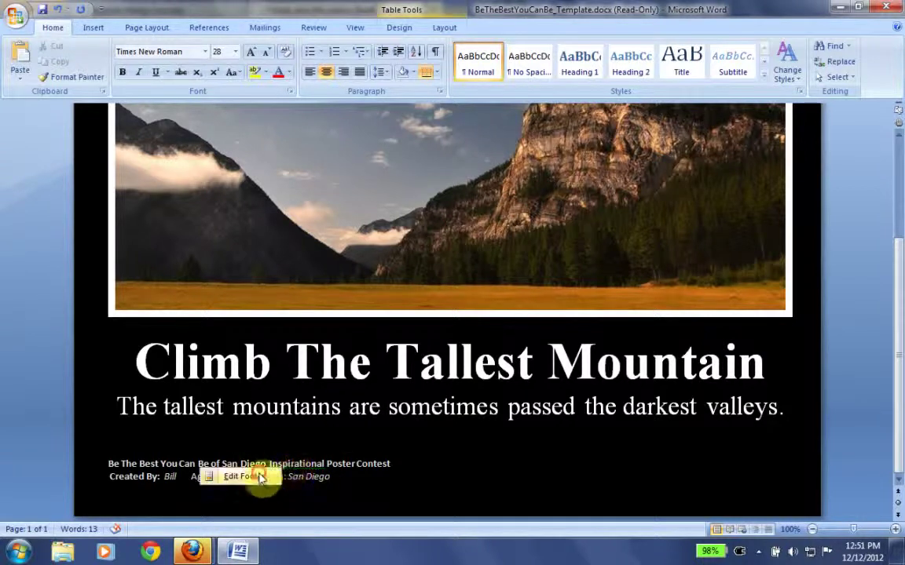
pyautogui.doubleClick(294, 469)
pyautogui.rightClick(292, 468)
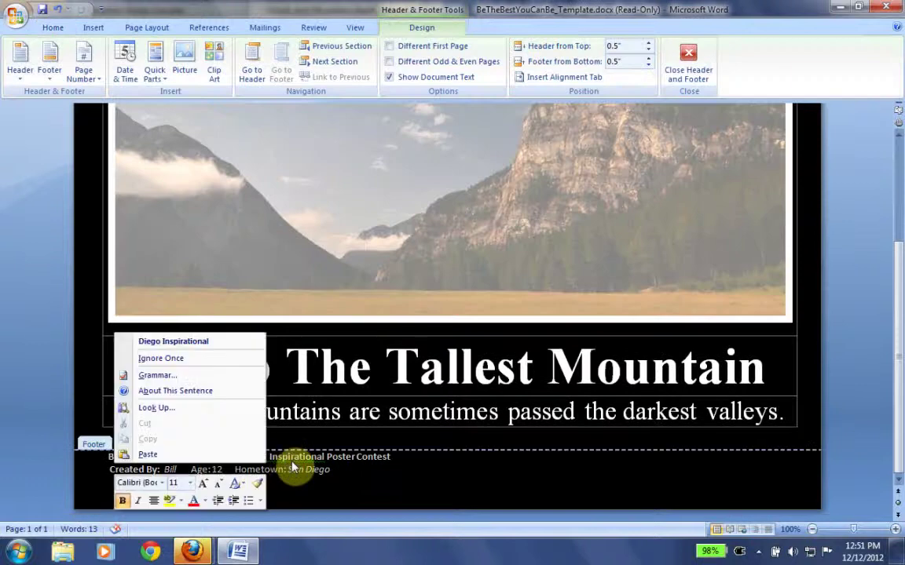
pyautogui.click(180, 361)
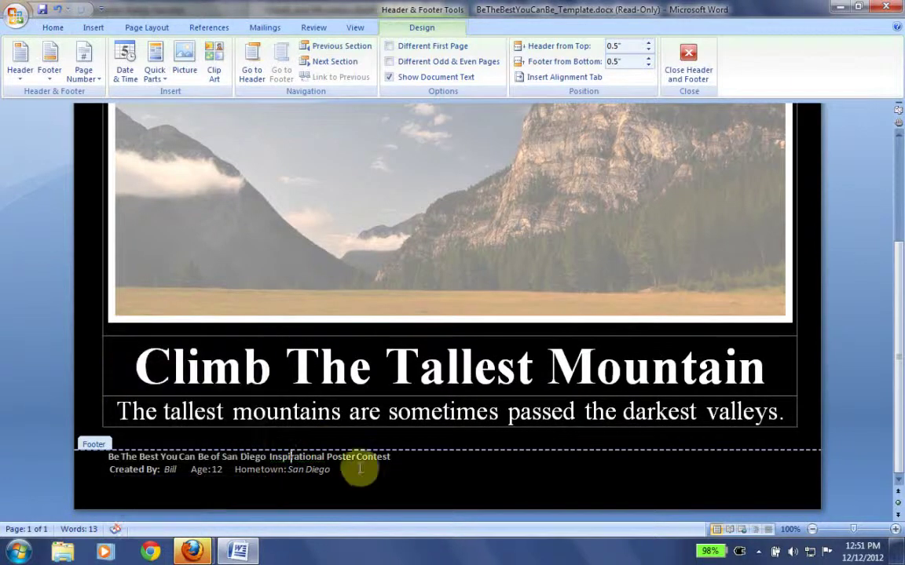
pyautogui.doubleClick(561, 434)
pyautogui.moveTo(899, 434)
pyautogui.mouseDown()
pyautogui.moveTo(898, 362)
pyautogui.moveTo(895, 428)
pyautogui.mouseUp()
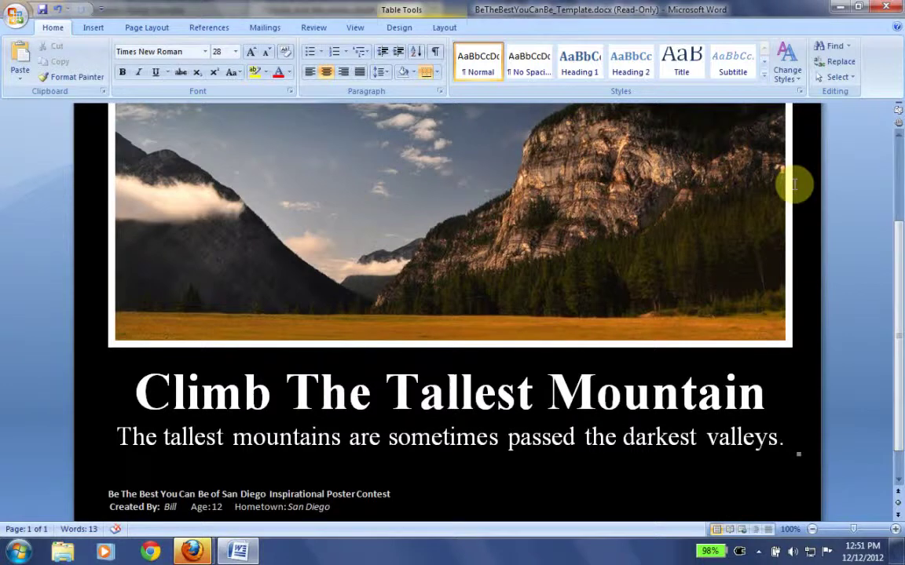
# - Save the poster to the Desktop as BeTheBestYouCanBe_Template.docx using Save As
pyautogui.click(19, 18)
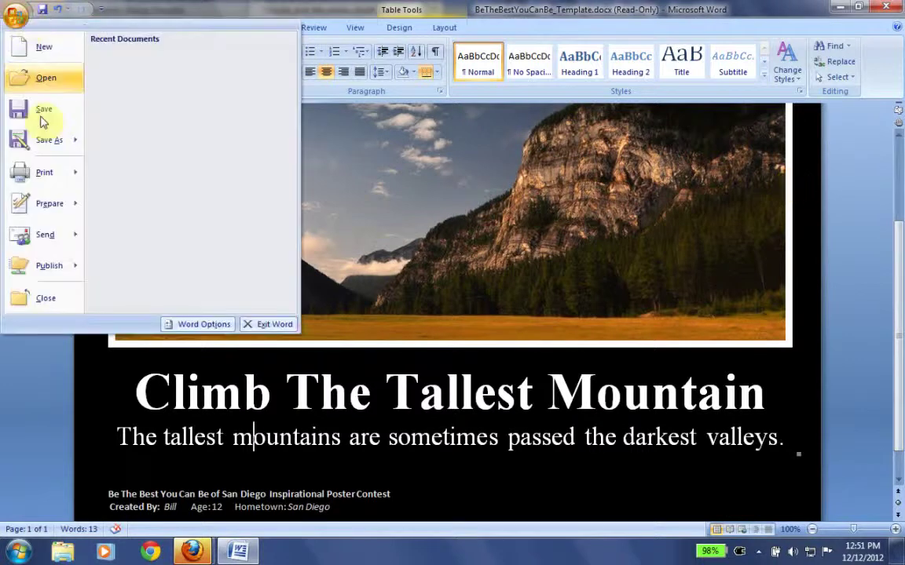
pyautogui.click(63, 140)
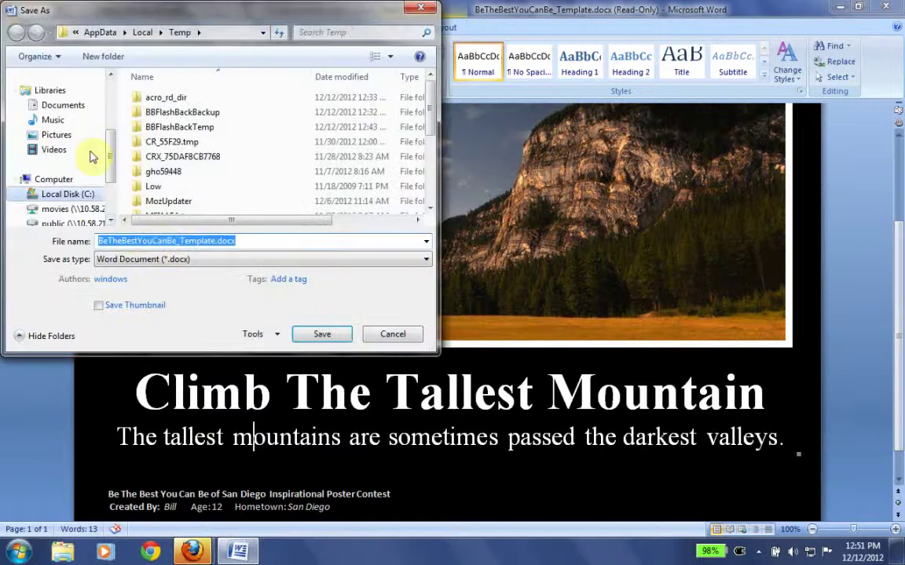
pyautogui.moveTo(111, 162); pyautogui.dragTo(111, 116)
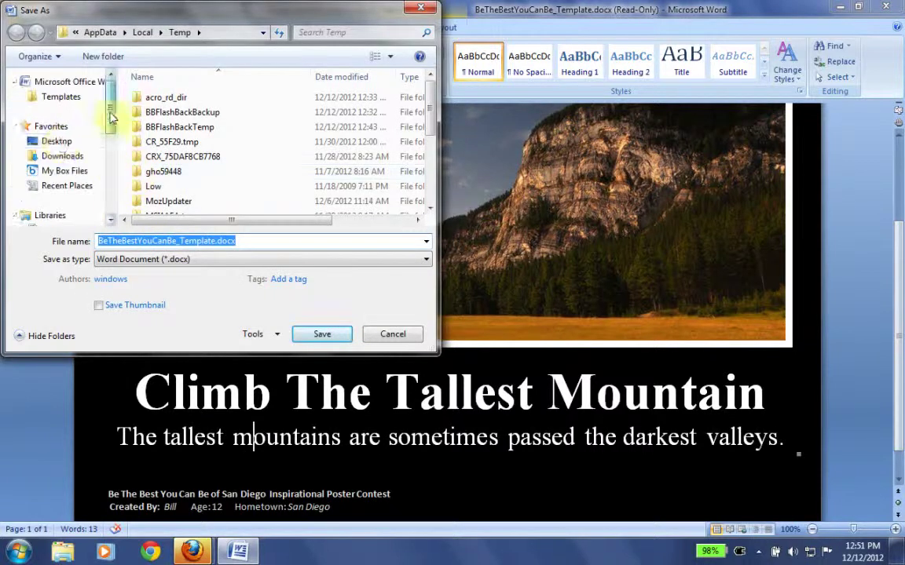
pyautogui.click(57, 141)
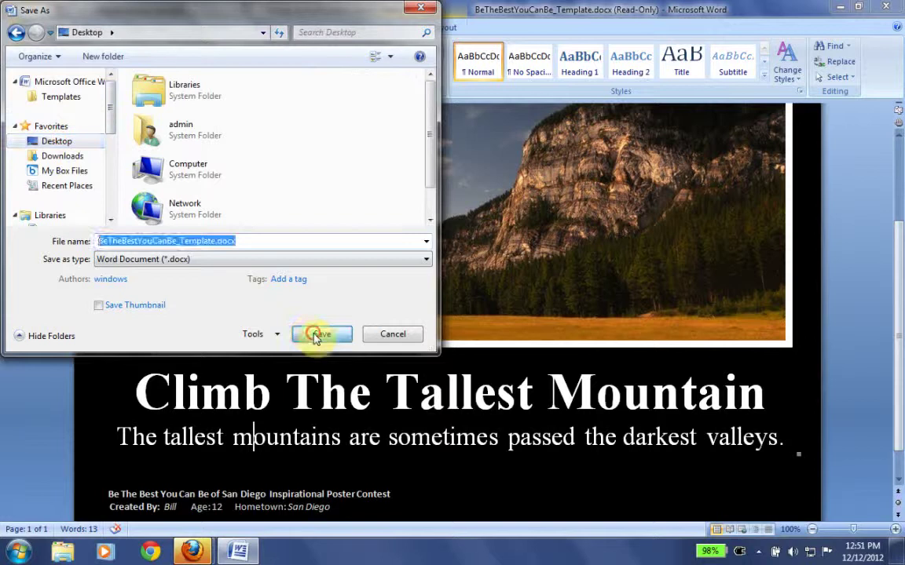
pyautogui.click(307, 334)
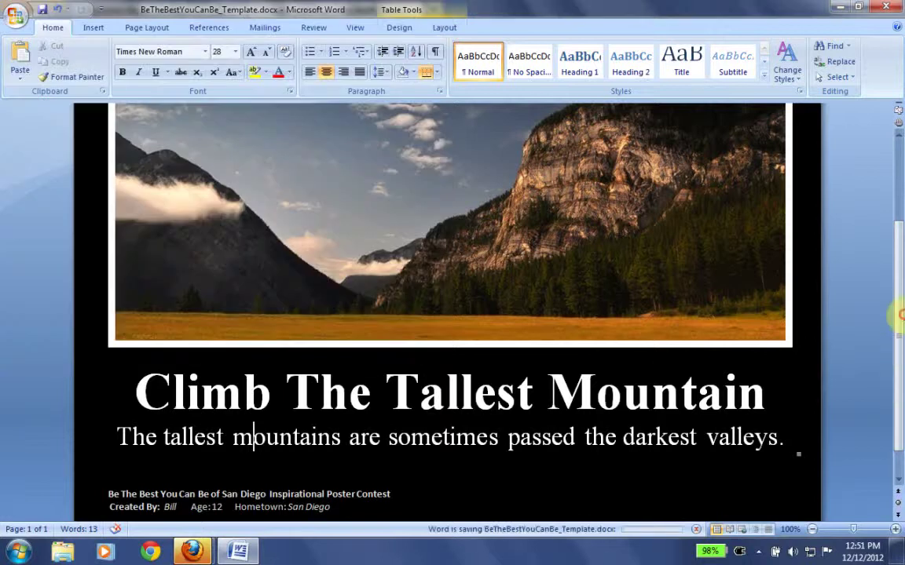
pyautogui.moveTo(897, 357); pyautogui.dragTo(883, 299)
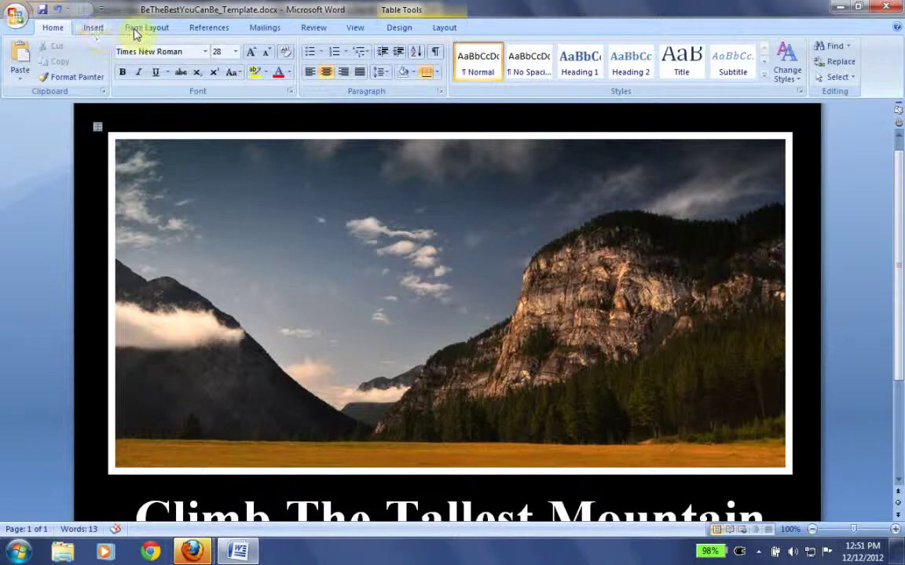
# - Preview the poster in Full Screen Reading showing one page, then return to editing
pyautogui.click(355, 28)
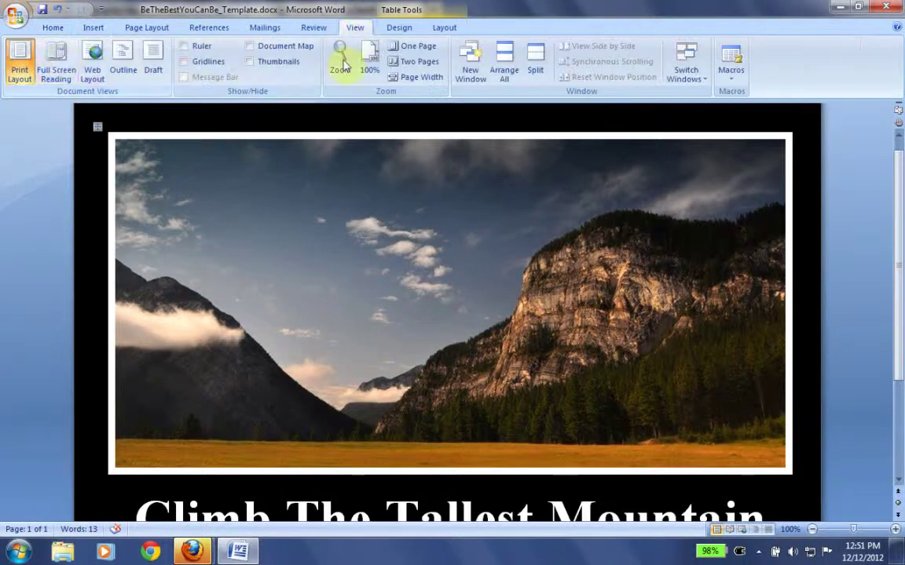
pyautogui.click(60, 69)
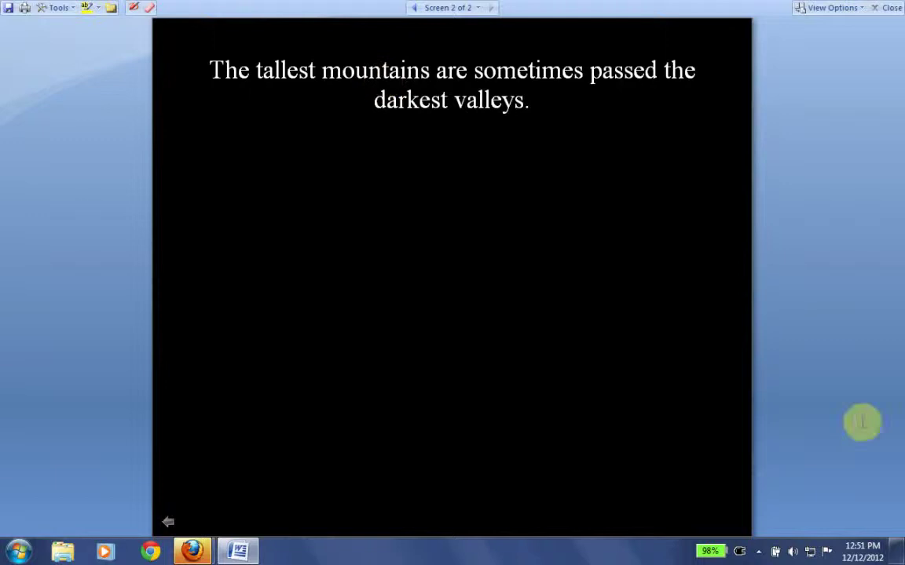
pyautogui.click(849, 10)
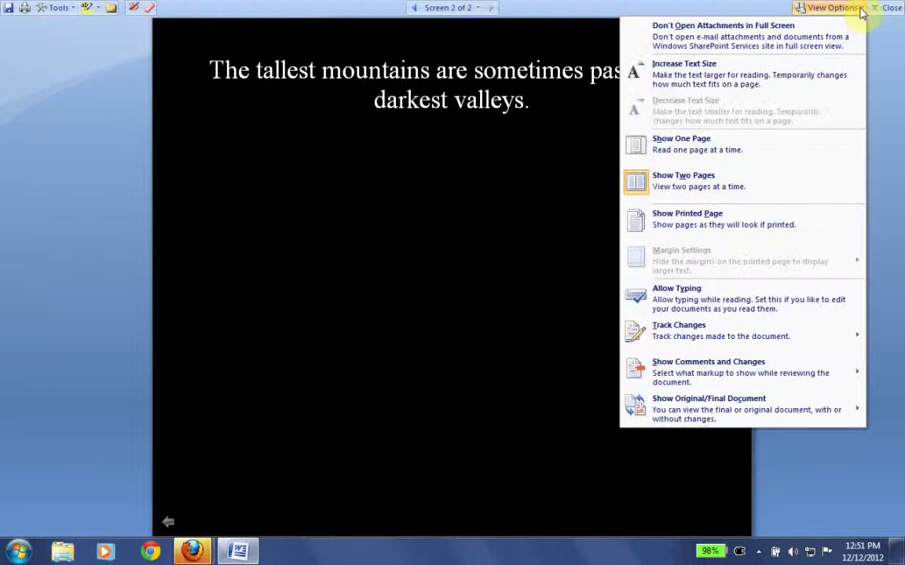
pyautogui.click(734, 149)
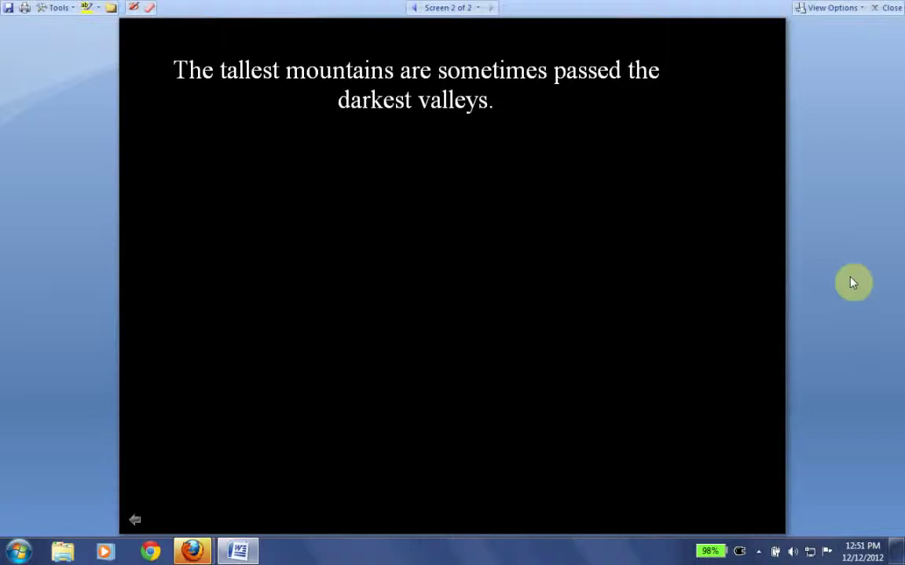
pyautogui.scroll(1, 854, 283)
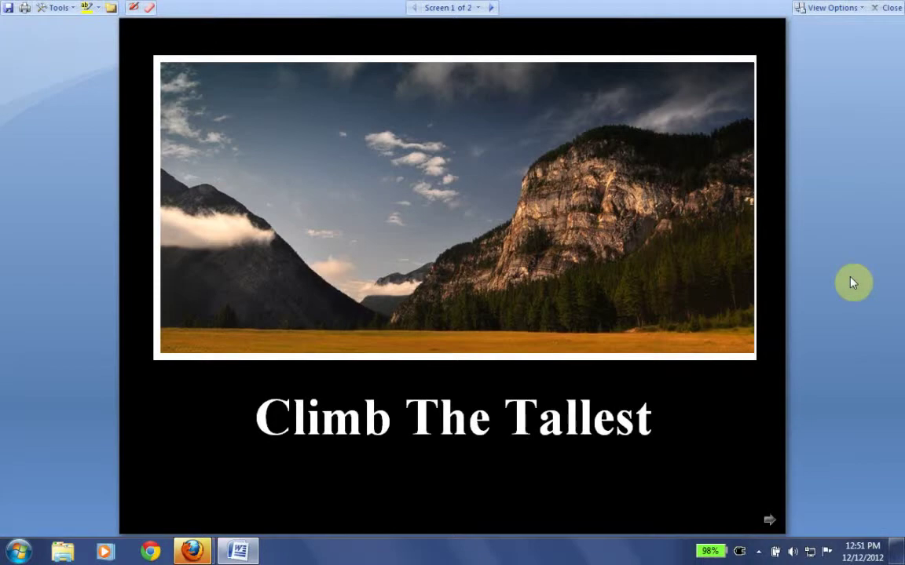
pyautogui.press('Escape')
# - Crop the golden meadow strip off the photo's bottom, shrinking it from 4.84" to 4.33" tall
pyautogui.moveTo(757, 319); pyautogui.dragTo(761, 414)
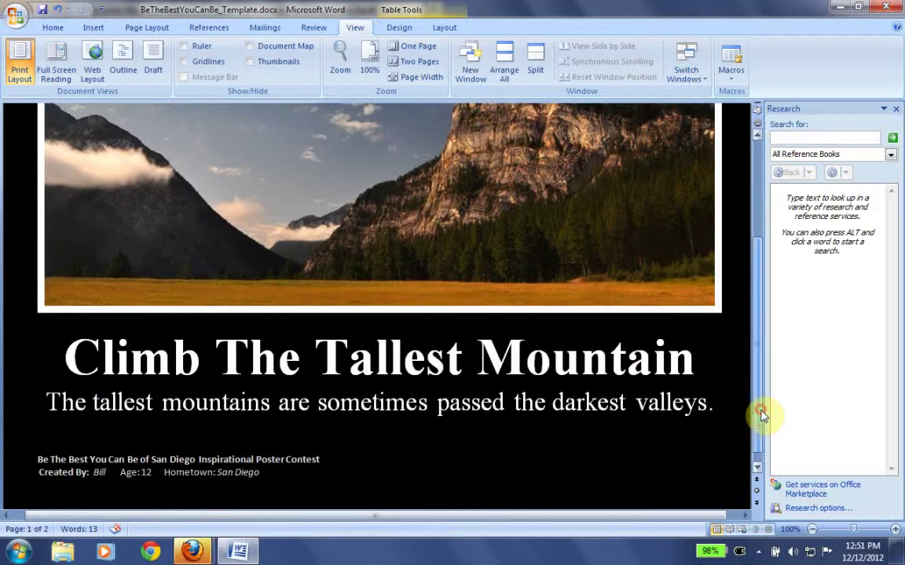
pyautogui.click(758, 467)
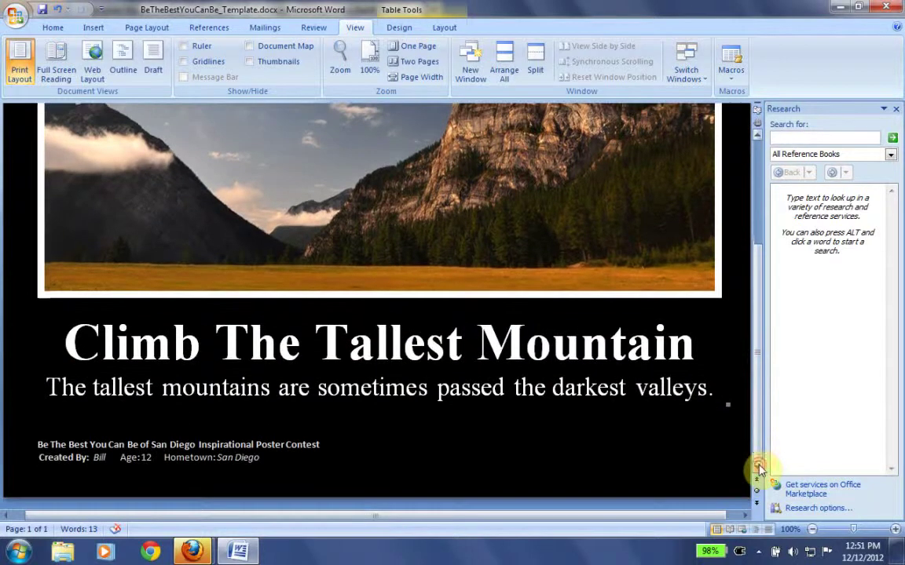
pyautogui.click(420, 284)
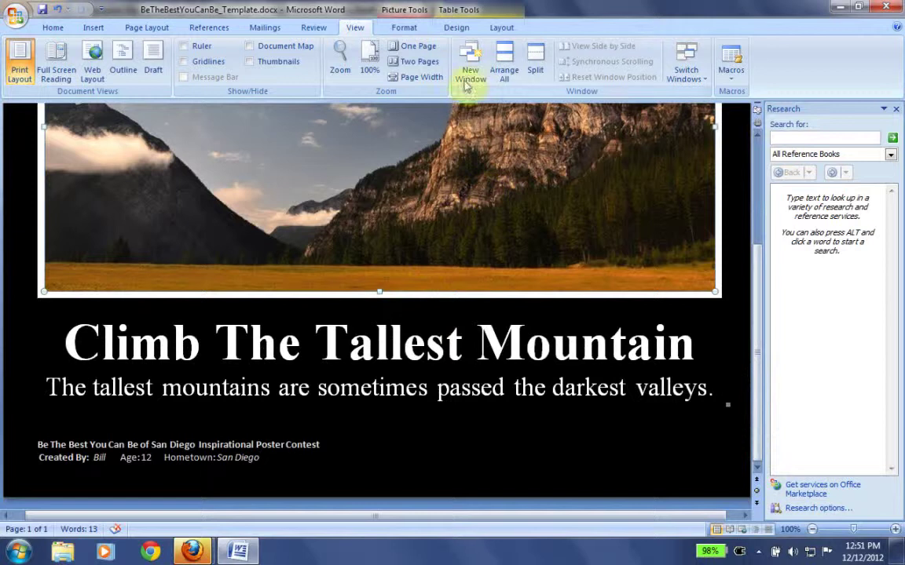
pyautogui.click(424, 27)
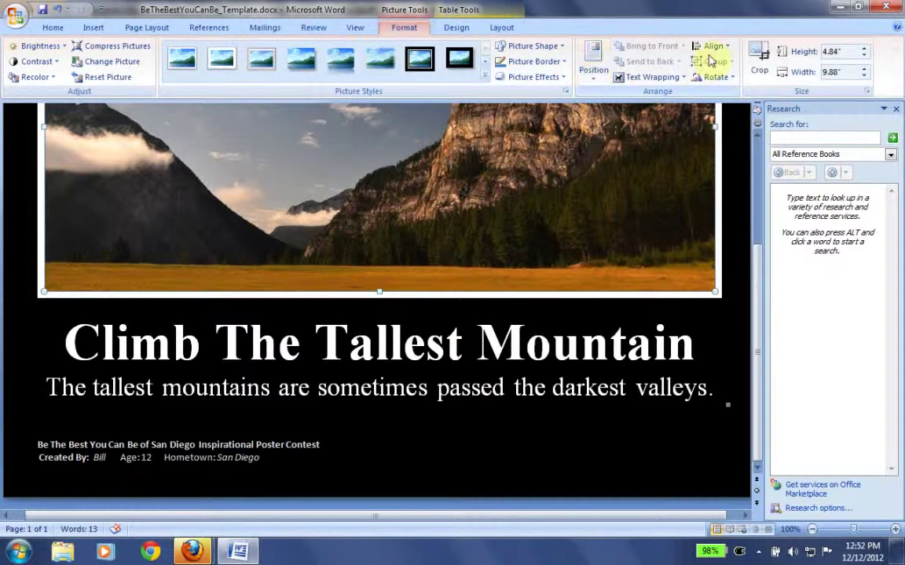
pyautogui.click(758, 57)
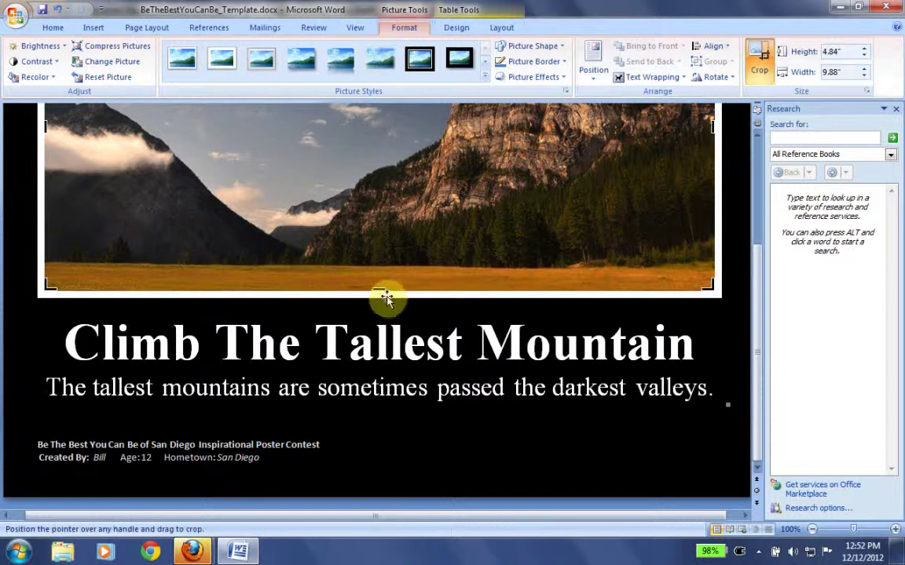
pyautogui.moveTo(379, 291); pyautogui.dragTo(384, 255)
pyautogui.click(479, 373)
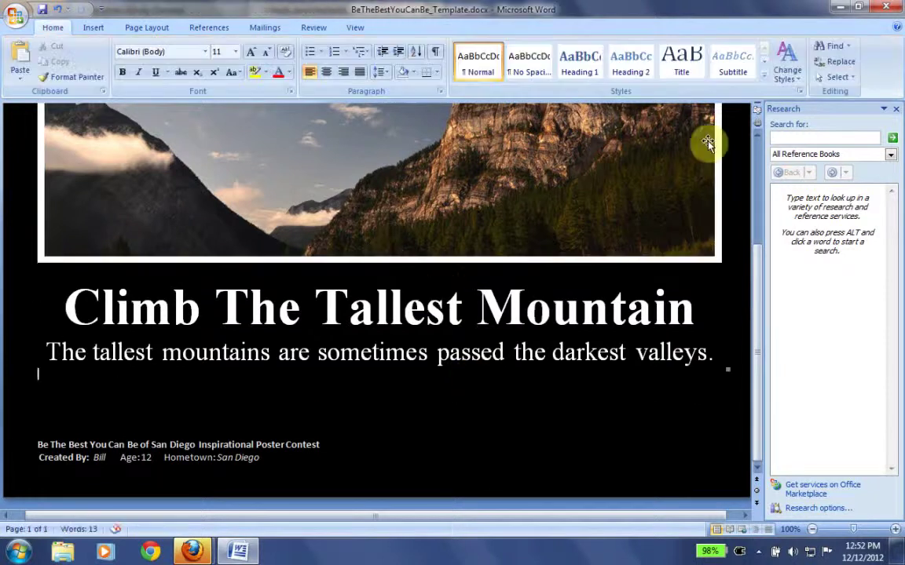
# - View the cropped poster in Full Screen Reading as a single printed page
pyautogui.click(356, 27)
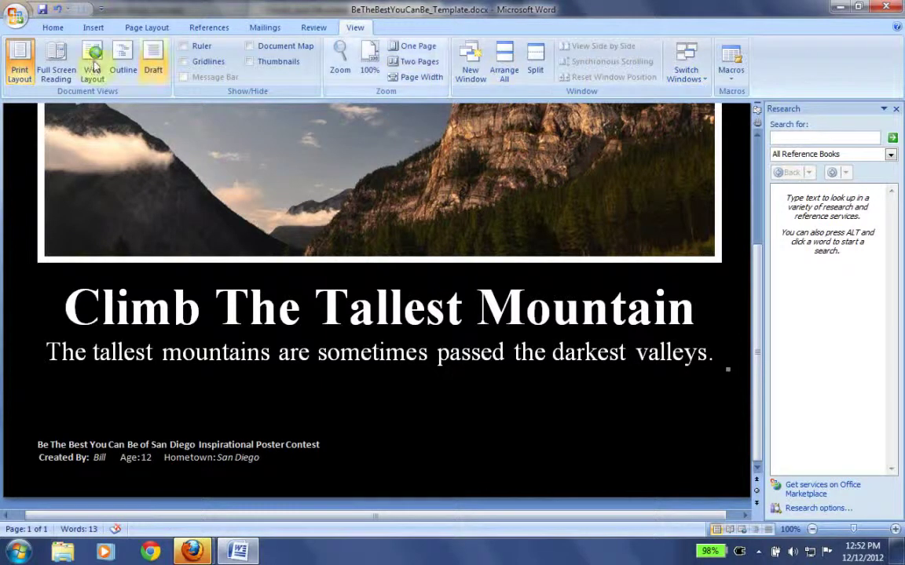
pyautogui.click(55, 61)
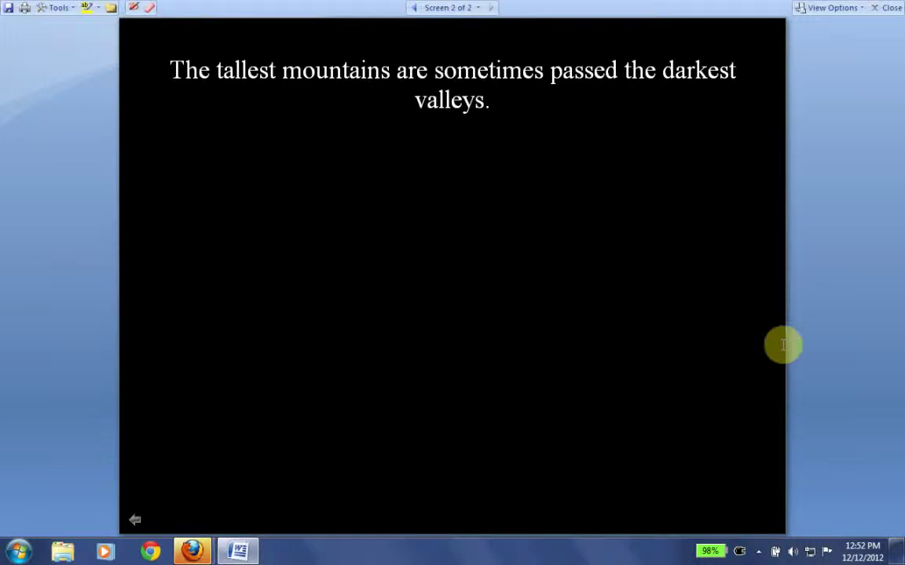
pyautogui.click(134, 522)
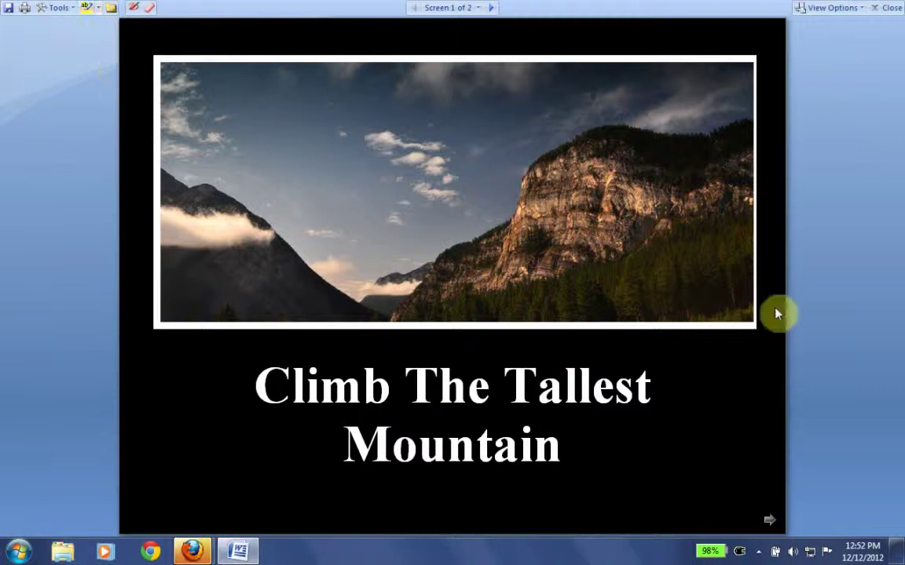
pyautogui.click(831, 8)
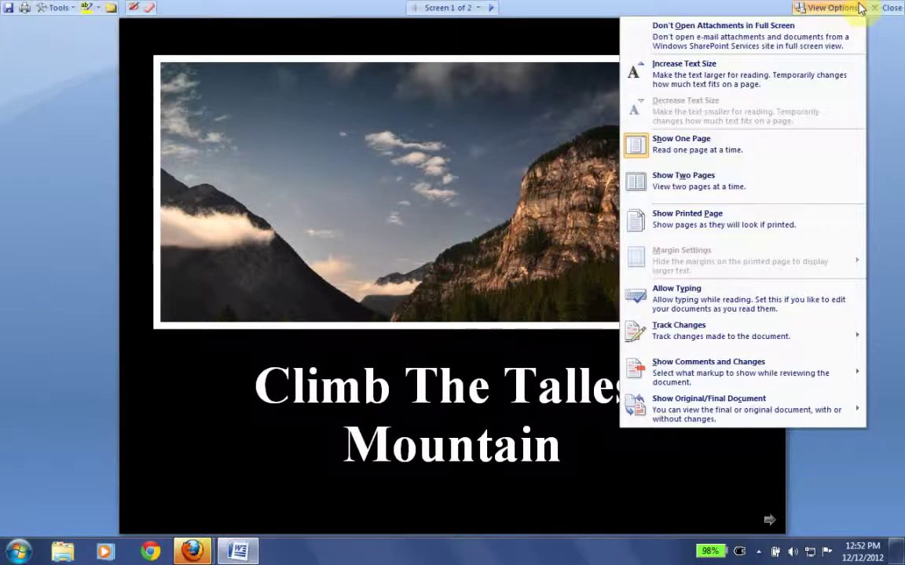
pyautogui.click(709, 226)
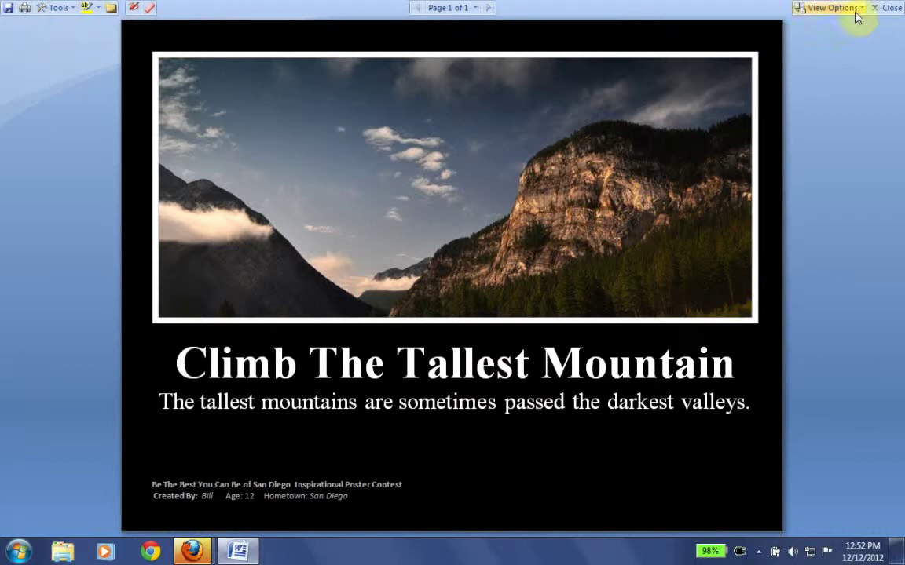
pyautogui.click(844, 8)
pyautogui.click(895, 137)
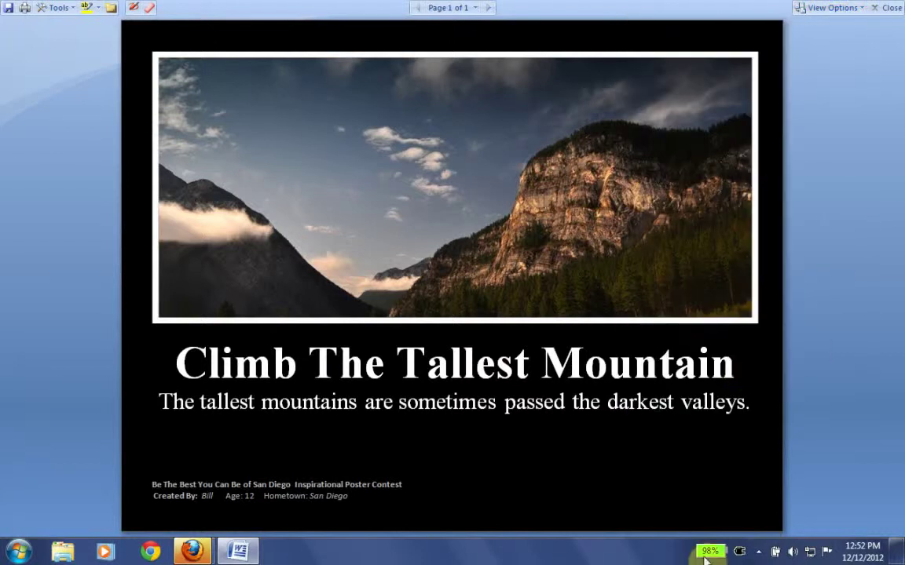
# - Pause the screen recording from its system tray icon
pyautogui.click(759, 554)
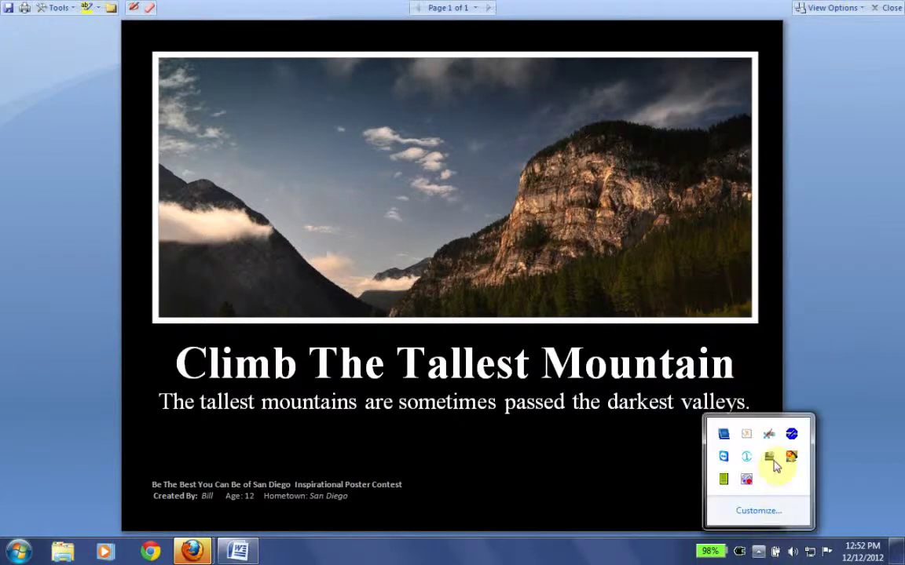
pyautogui.moveTo(752, 480); pyautogui.dragTo(764, 468)
pyautogui.rightClick(750, 480)
pyautogui.click(775, 275)
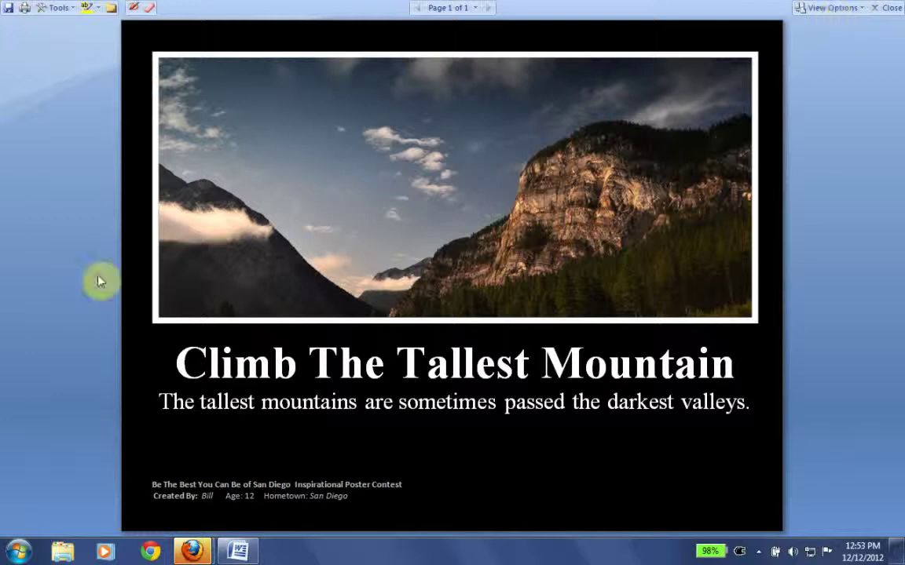
# - Recrop the mountain photo downward to restore the golden field, making it 4.73" tall
pyautogui.press('Escape')
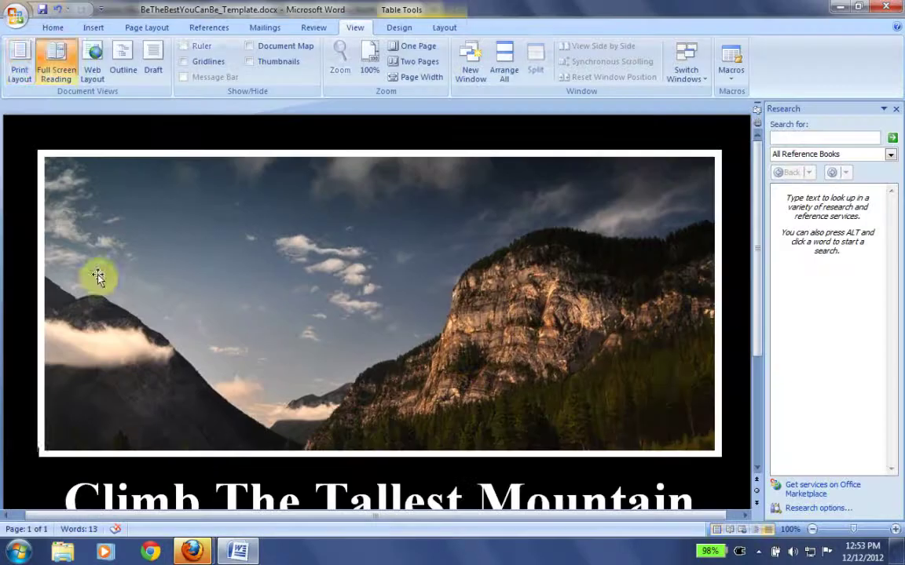
pyautogui.scroll(-3, 760, 330)
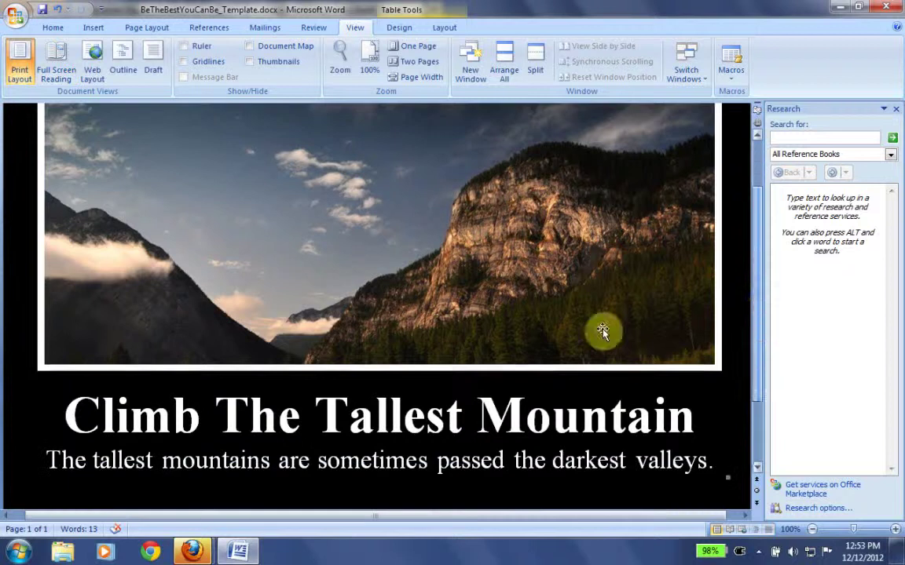
pyautogui.click(518, 312)
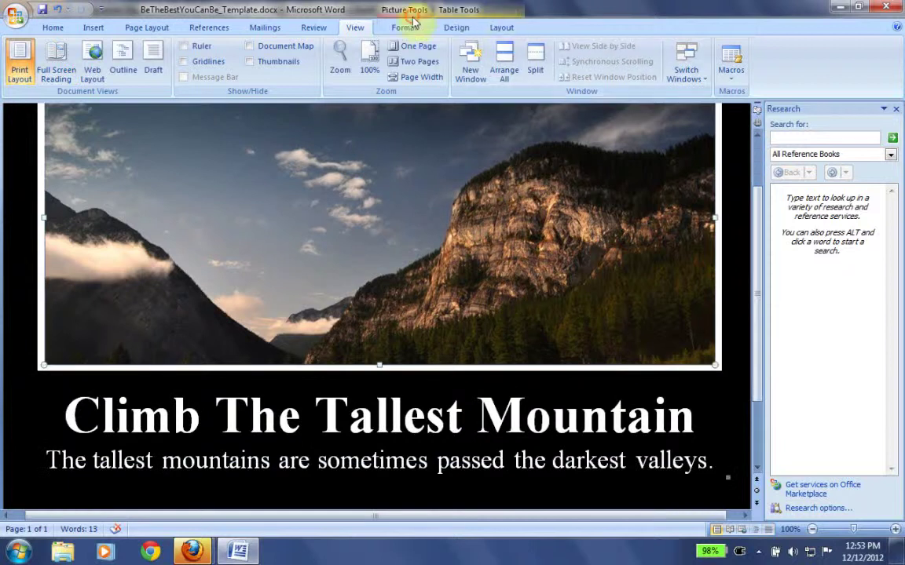
pyautogui.click(404, 28)
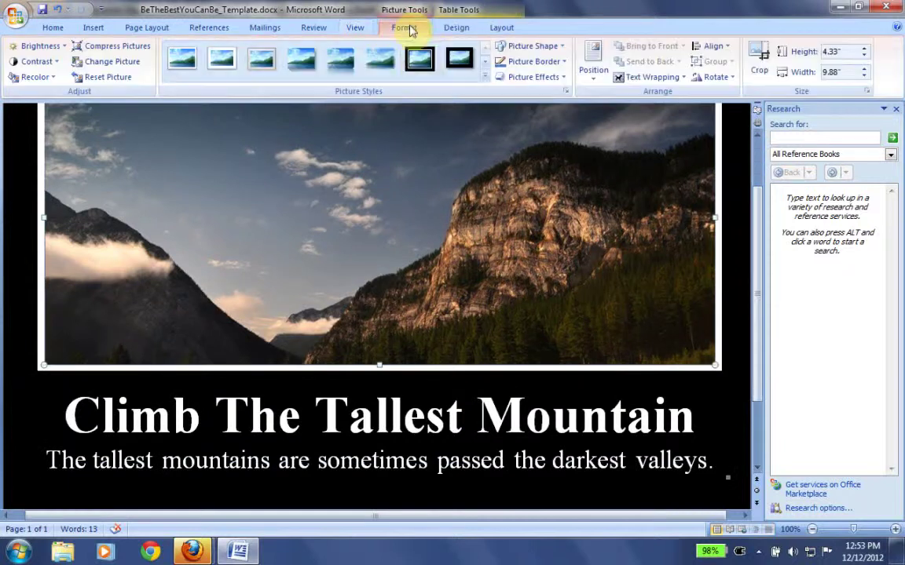
pyautogui.click(756, 58)
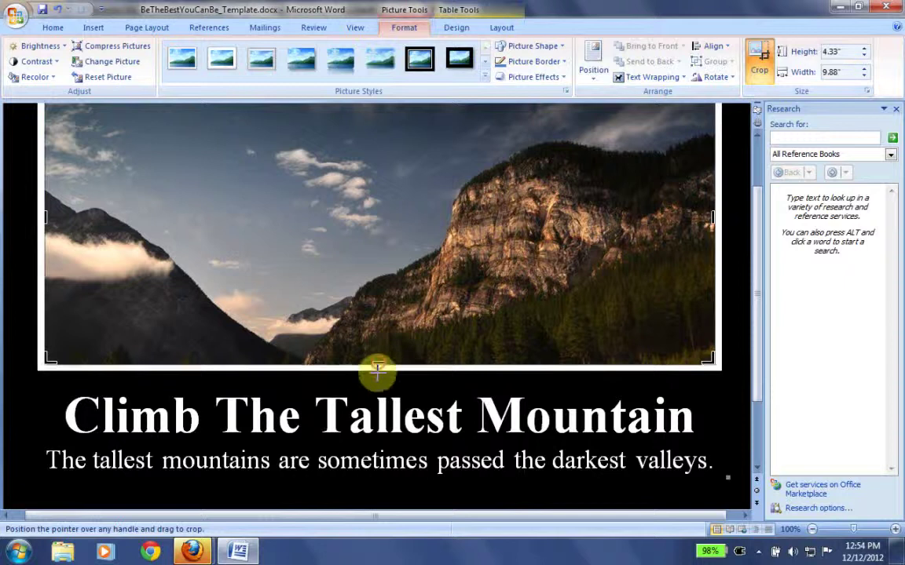
pyautogui.moveTo(377, 391); pyautogui.dragTo(378, 365)
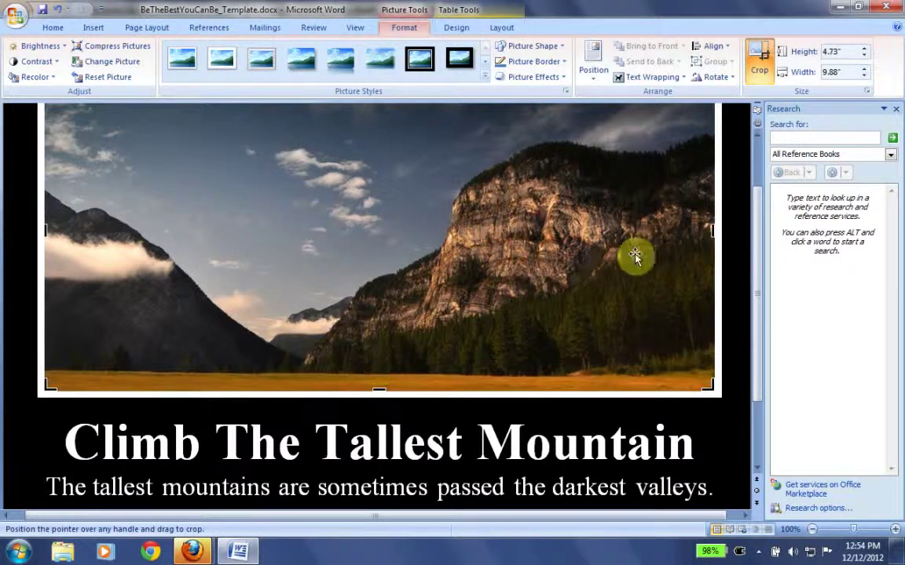
pyautogui.scroll(-3, 757, 327)
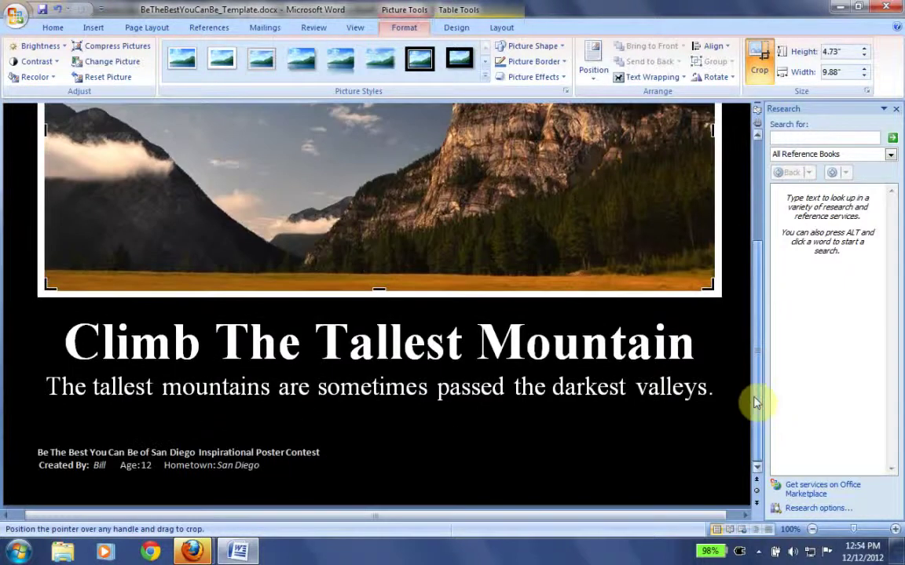
pyautogui.scroll(5, 757, 294)
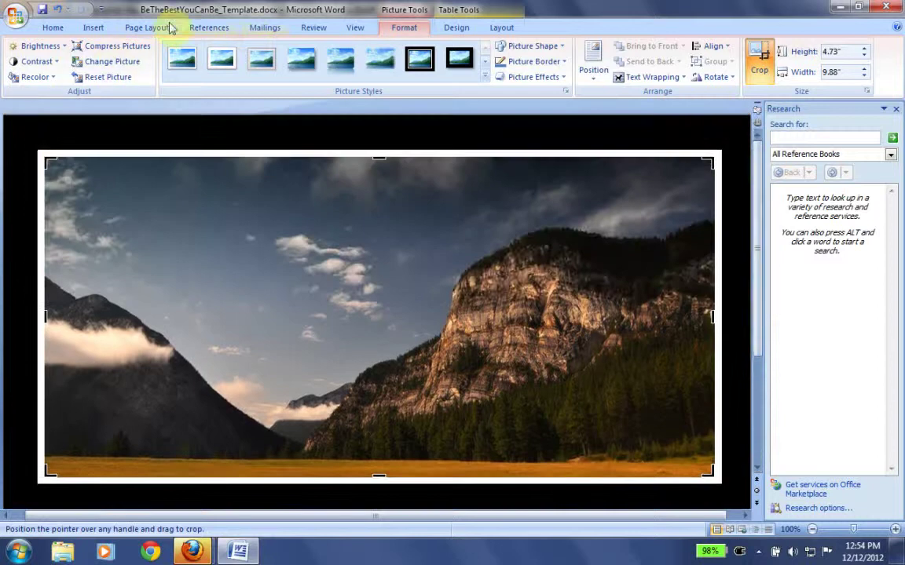
# - Show the finished poster in Full Screen Reading, then Alt+Tab back to the Word window
pyautogui.click(354, 27)
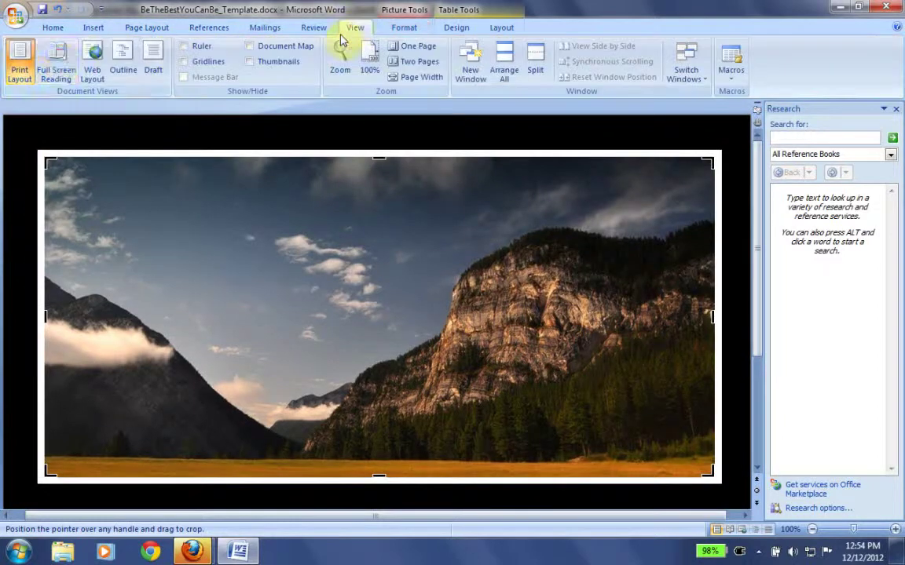
pyautogui.click(57, 65)
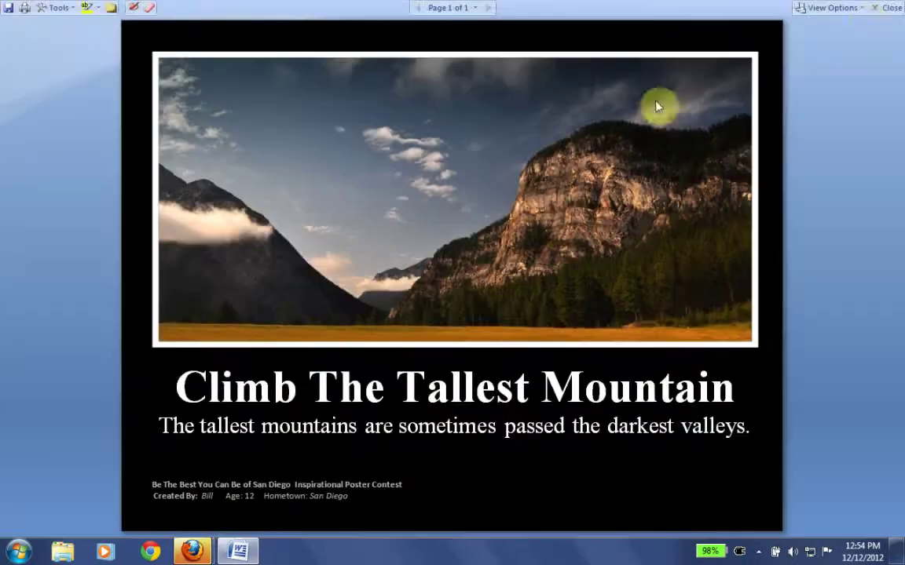
pyautogui.click(861, 8)
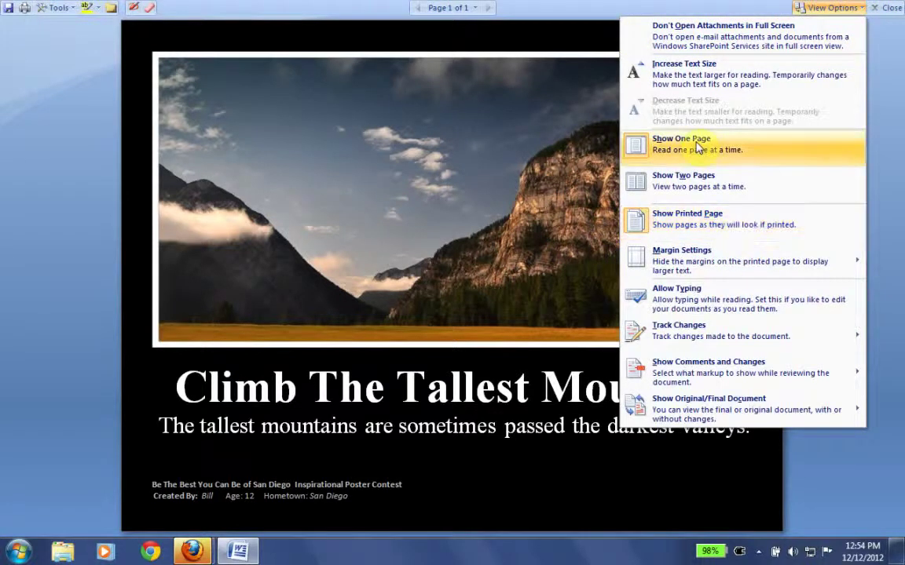
pyautogui.click(99, 388)
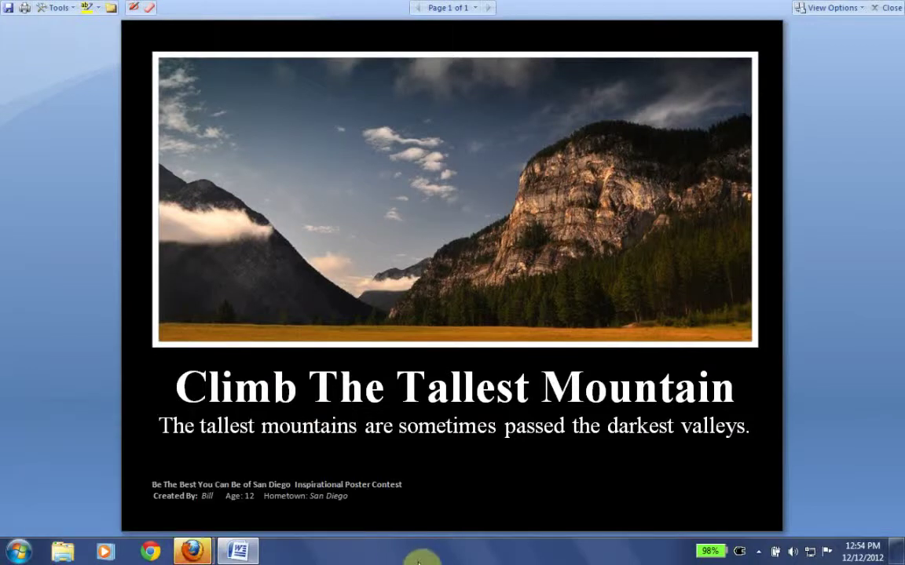
pyautogui.hotkey('alt', 'Tab')
pyautogui.hotkey('alt', 'Tab')
pyautogui.hotkey('alt', 'Tab')
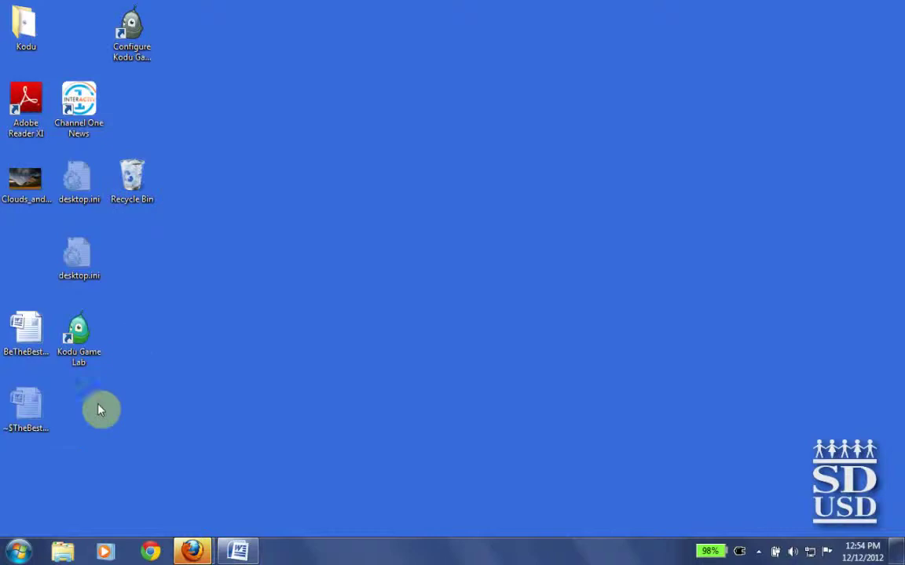
pyautogui.hotkey('alt', 'Tab')
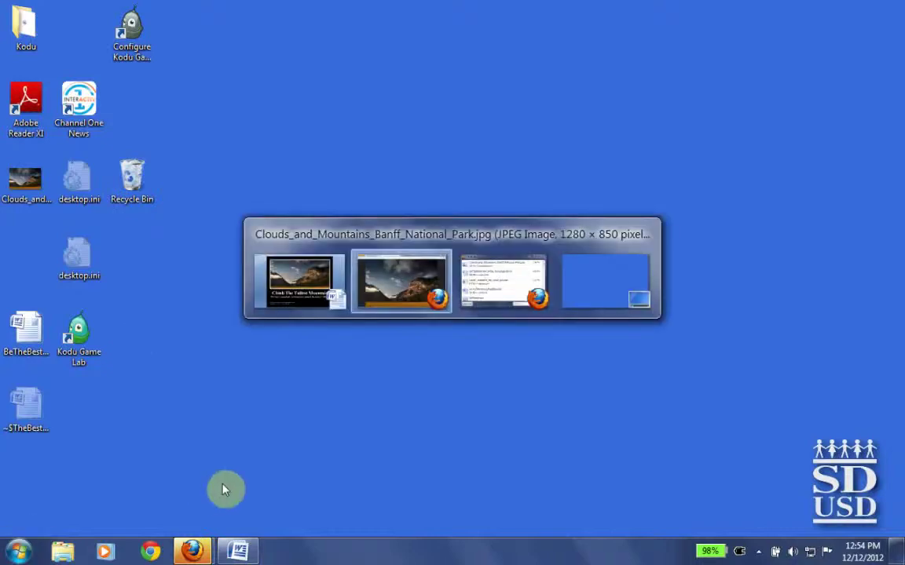
pyautogui.hotkey('alt', 'Tab')
pyautogui.hotkey('alt', 'Tab')
pyautogui.hotkey('alt', 'Tab')
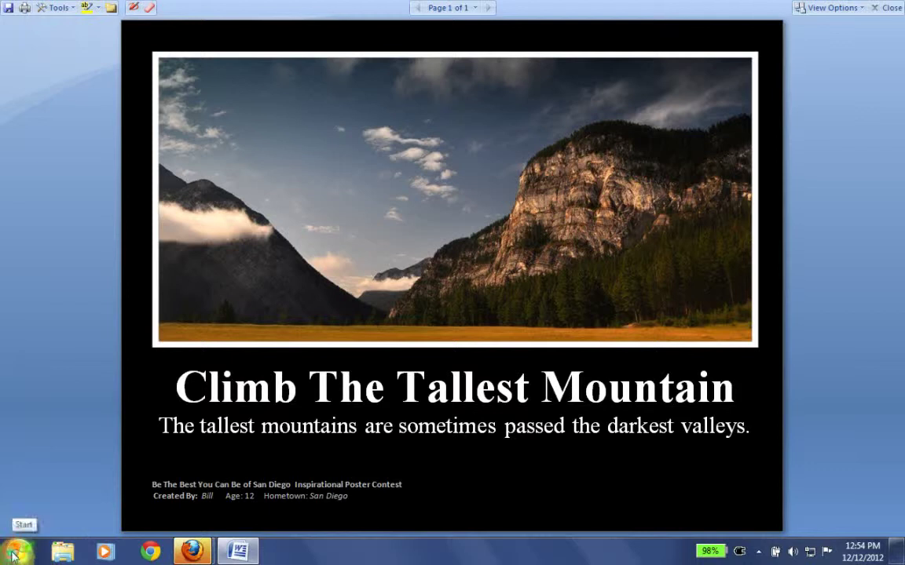
# - Open Start, All Programs, Accessories to reach Snipping Tool
pyautogui.click(13, 554)
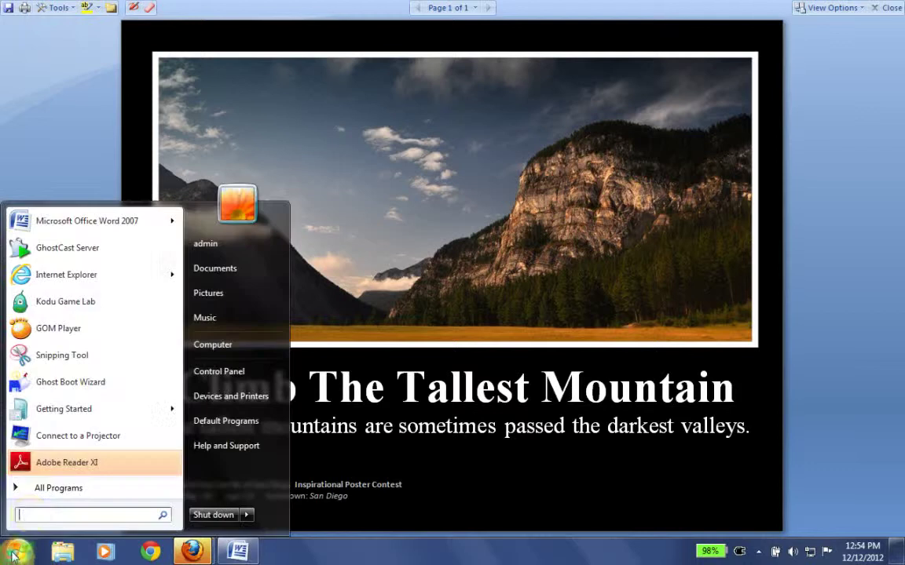
pyautogui.click(54, 490)
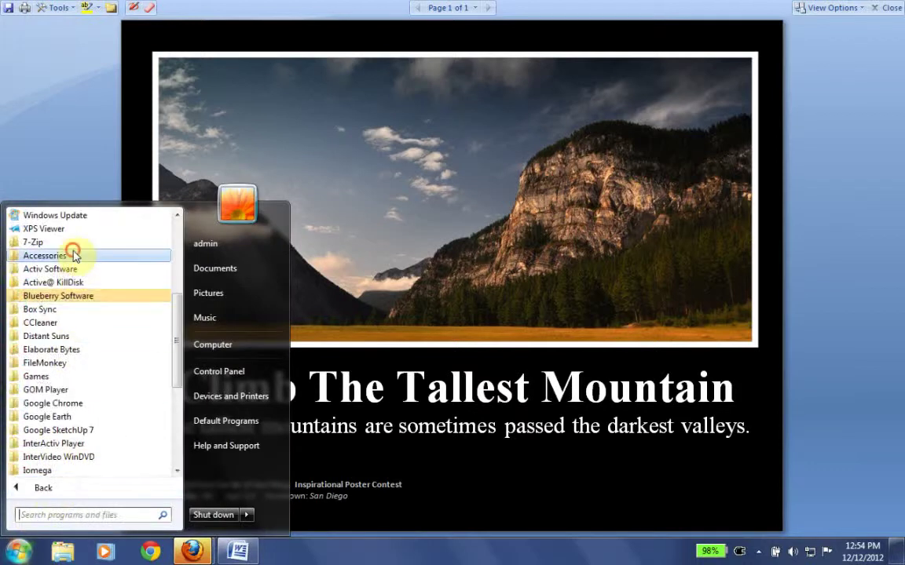
pyautogui.click(72, 255)
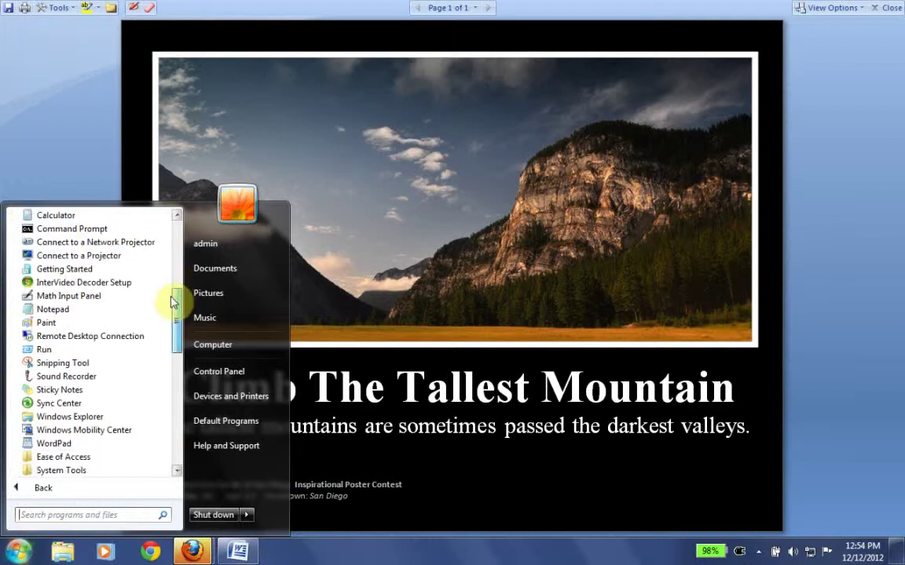
# - Launch Snipping Tool, move its window aside, and drag a rectangle around the whole poster page
pyautogui.click(79, 367)
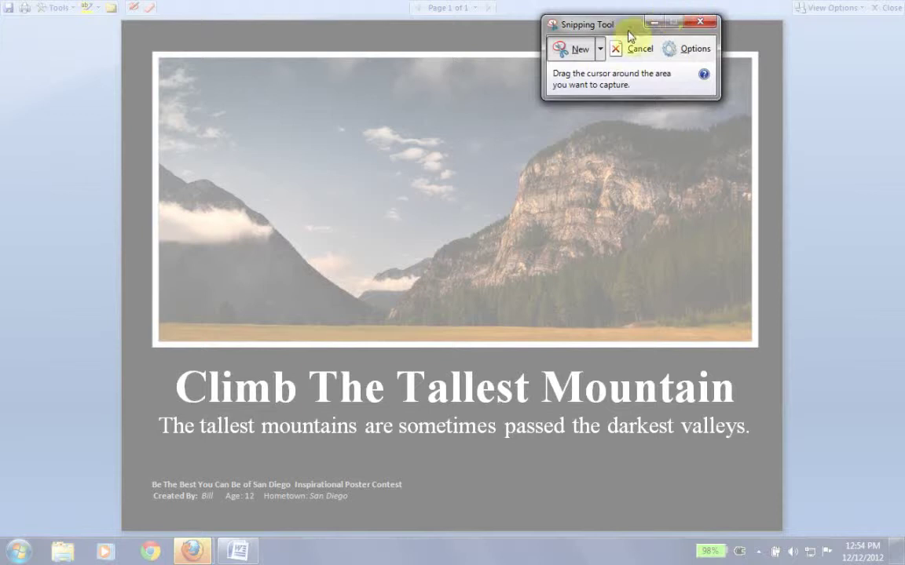
pyautogui.moveTo(627, 33); pyautogui.dragTo(22, 26)
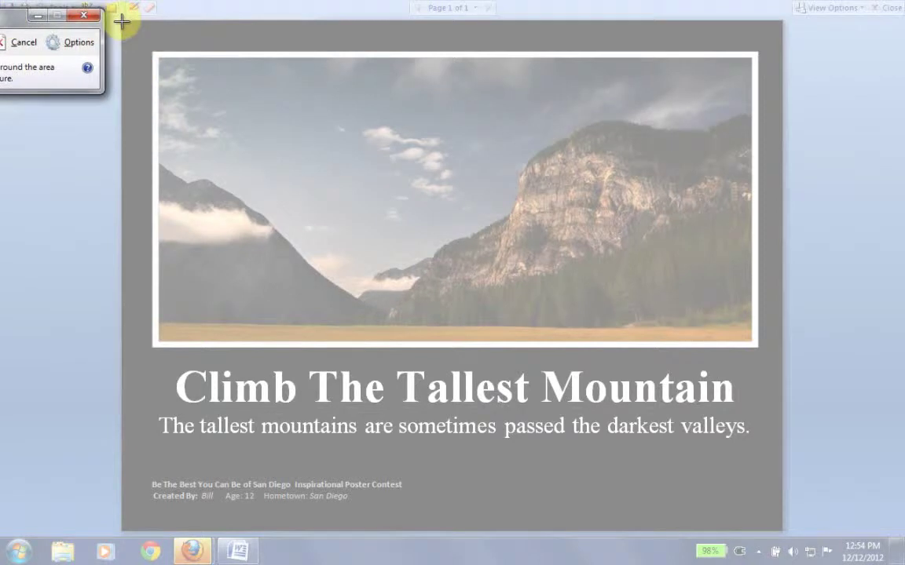
pyautogui.moveTo(122, 21); pyautogui.dragTo(782, 532)
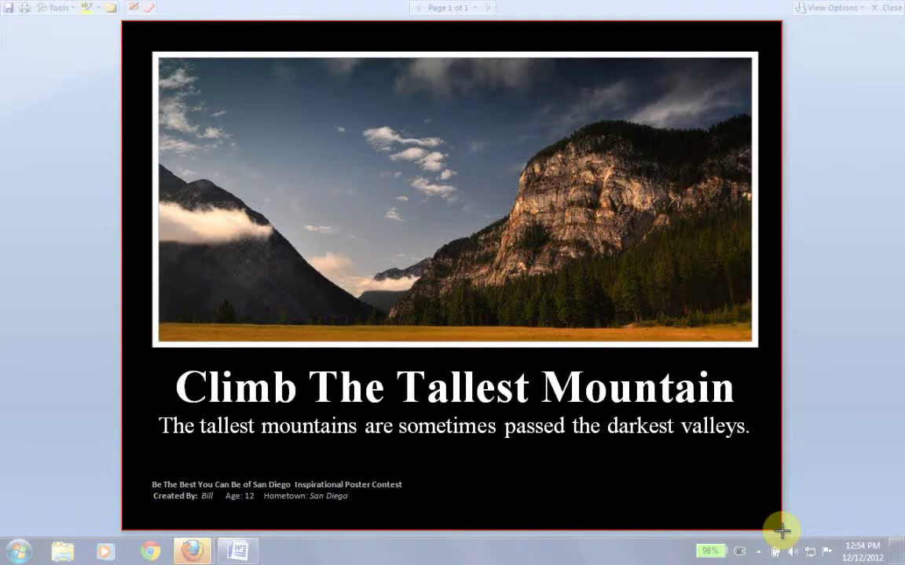
pyautogui.moveTo(782, 532); pyautogui.dragTo(782, 533)
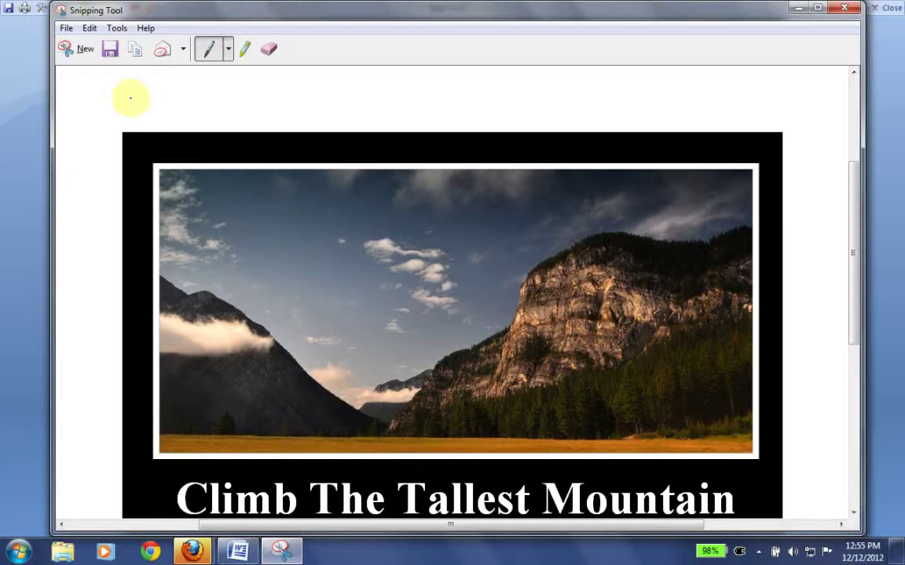
# - Save the snip to the Desktop as BeAllYouCanBePoster in PNG format
pyautogui.click(109, 51)
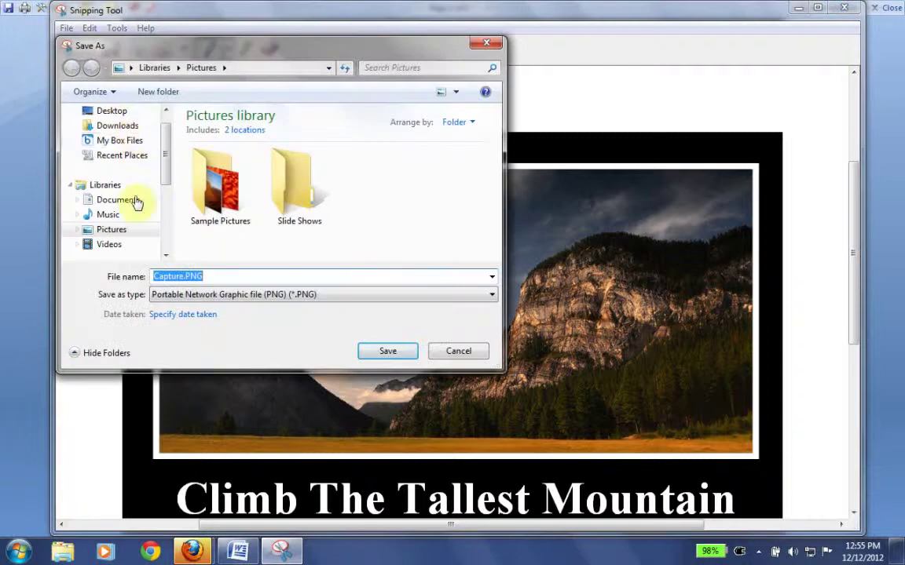
pyautogui.click(114, 111)
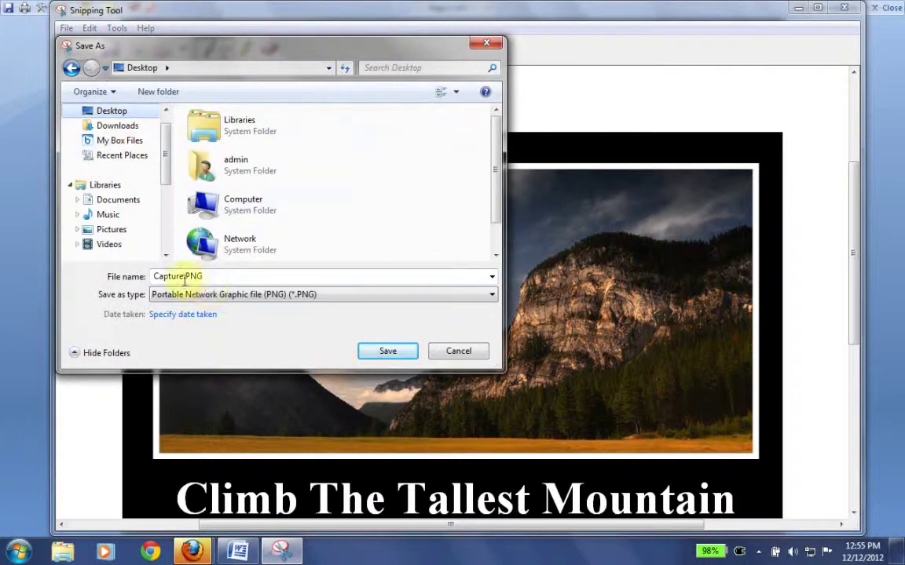
pyautogui.click(271, 295)
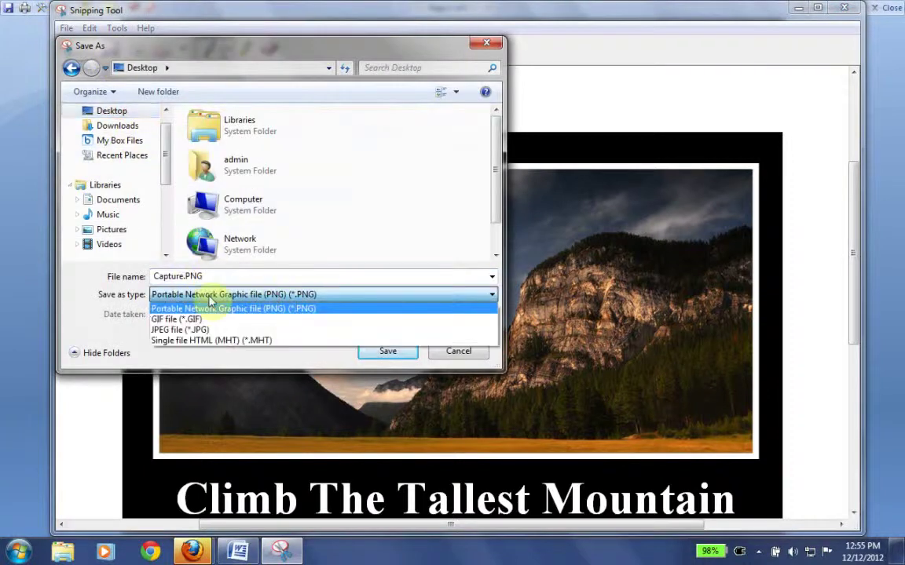
pyautogui.click(296, 319)
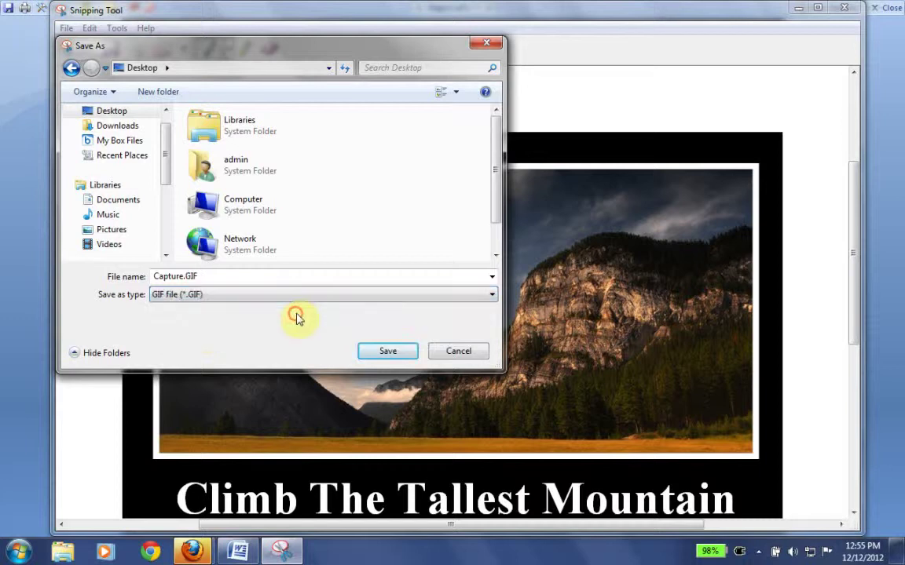
pyautogui.click(305, 297)
pyautogui.click(306, 310)
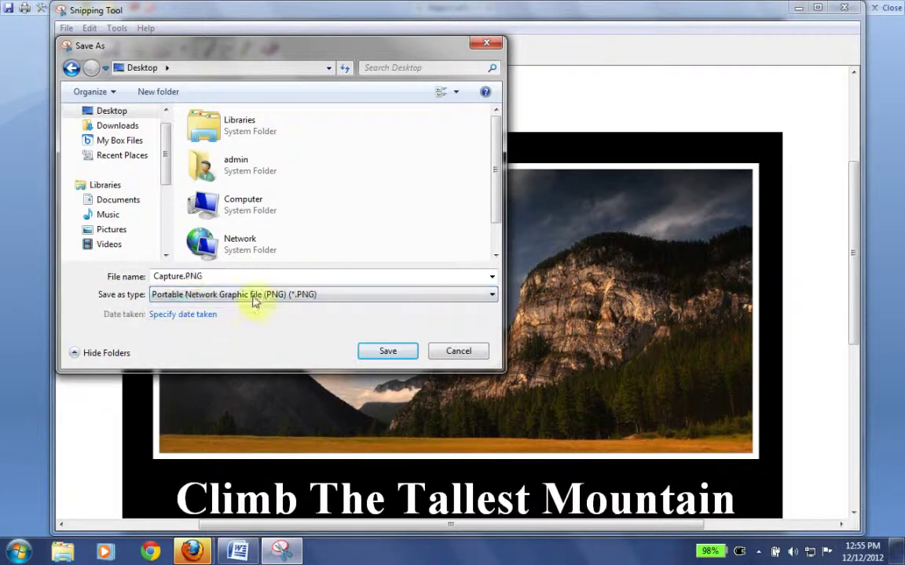
pyautogui.doubleClick(180, 276)
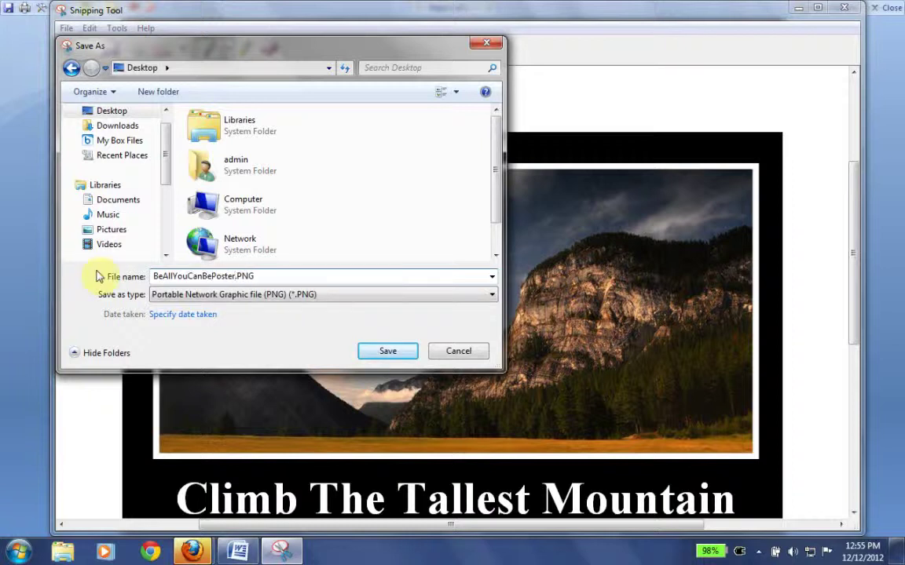
pyautogui.scroll(-1, 478, 266)
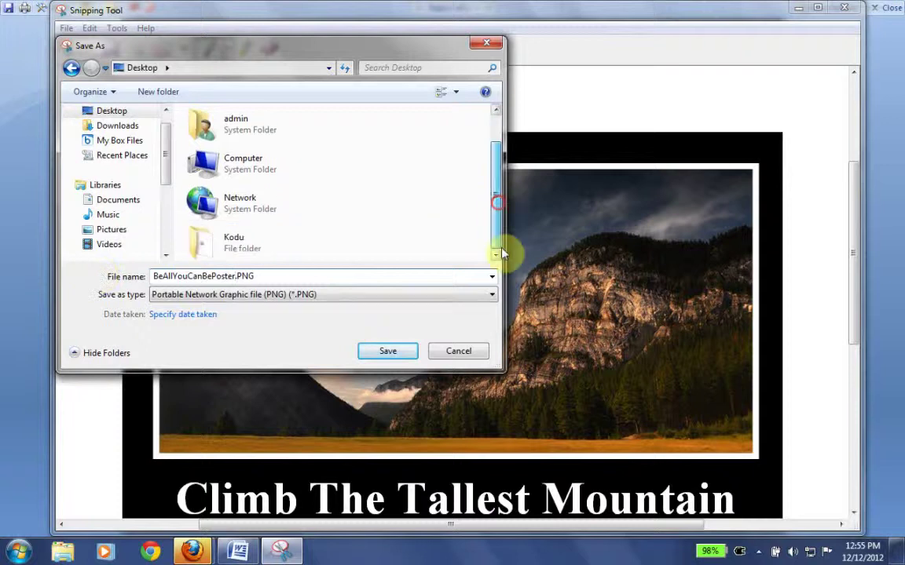
pyautogui.click(399, 351)
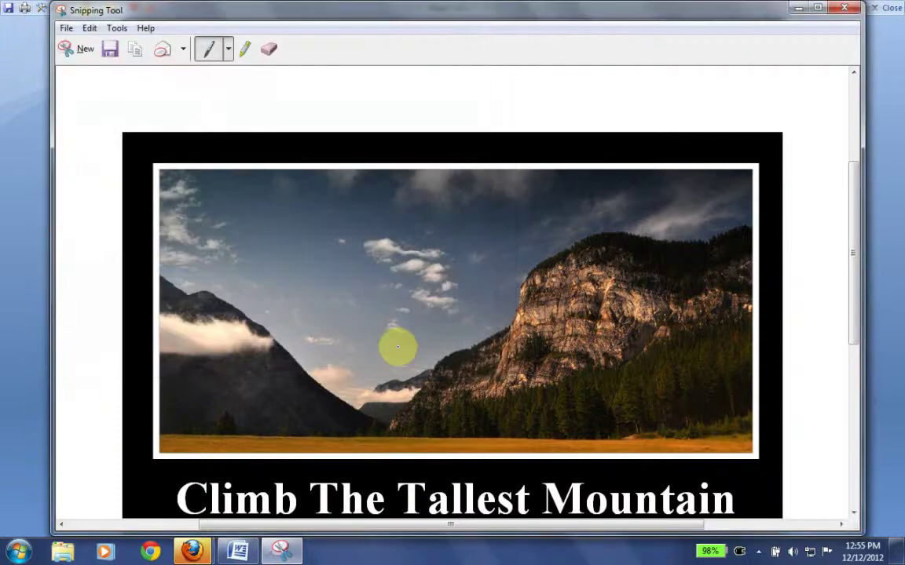
# - Close Snipping Tool, leave reading view, save BeTheBestYouCanBe_Template with Ctrl+S, and close Word
pyautogui.click(844, 7)
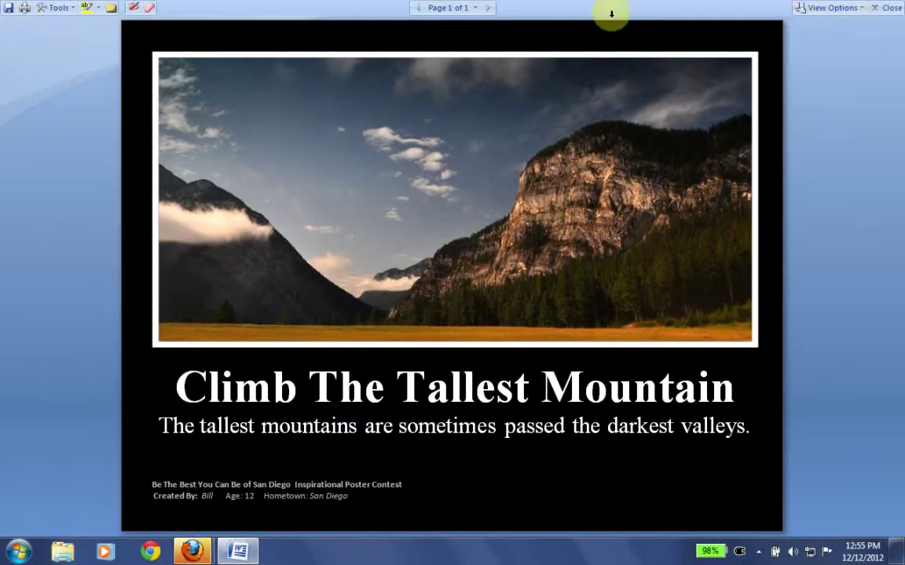
pyautogui.click(32, 76)
pyautogui.press('Escape')
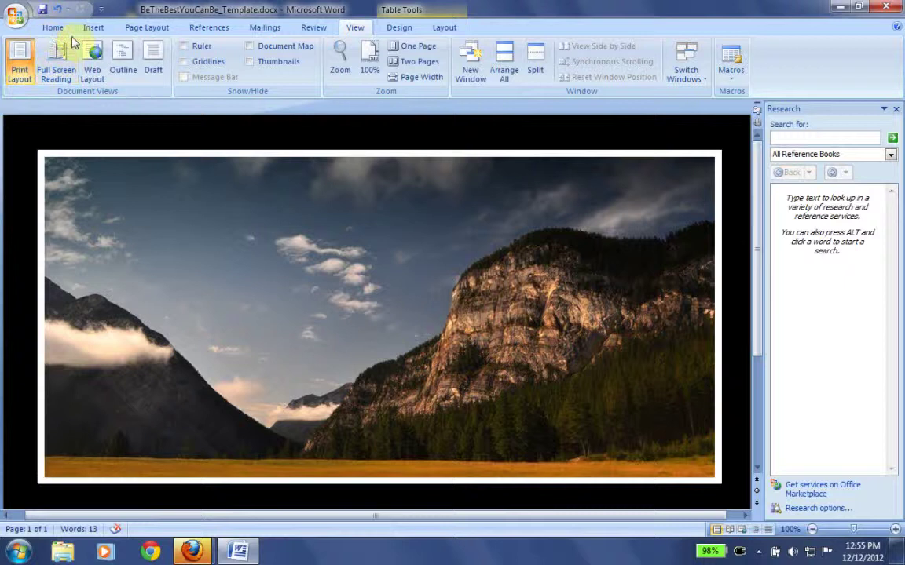
pyautogui.hotkey('ctrl', 's')
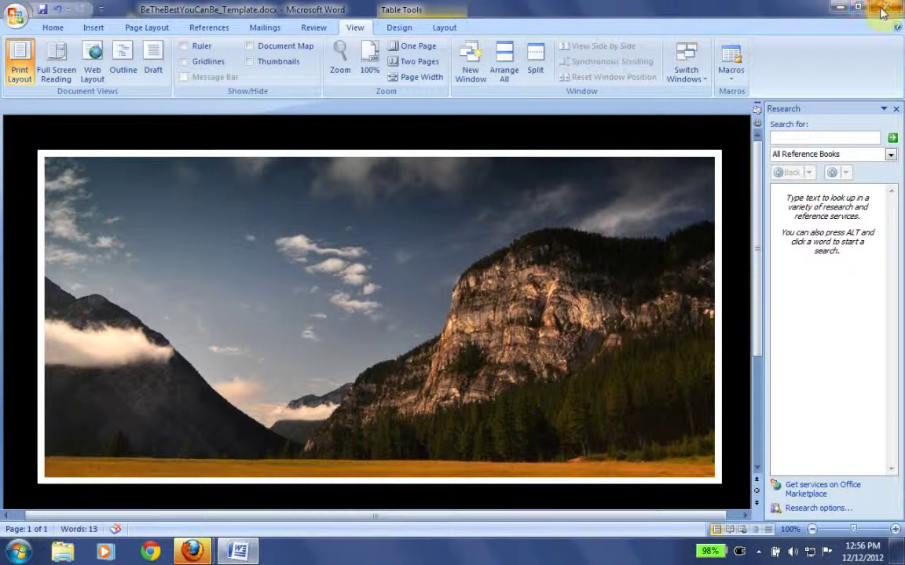
pyautogui.click(882, 10)
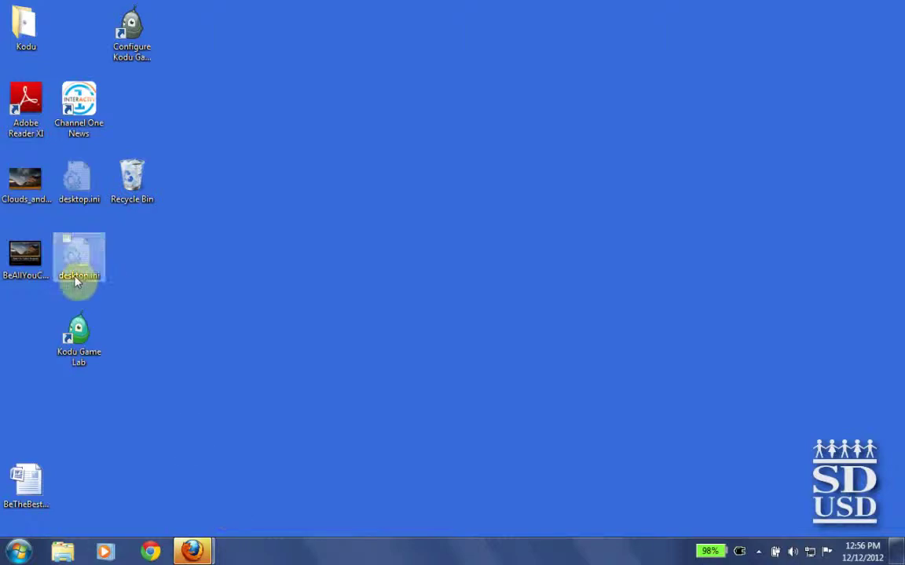
# - In Firefox's contest tab, open the 2013 Inspirational Poster Contest Upload/View Posters page
pyautogui.moveTo(200, 552)
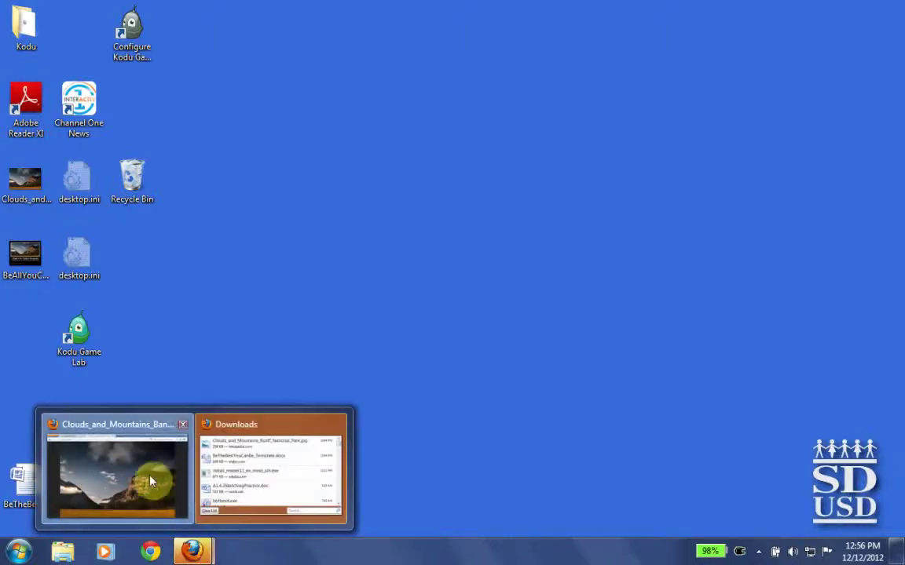
pyautogui.click(165, 482)
pyautogui.click(172, 13)
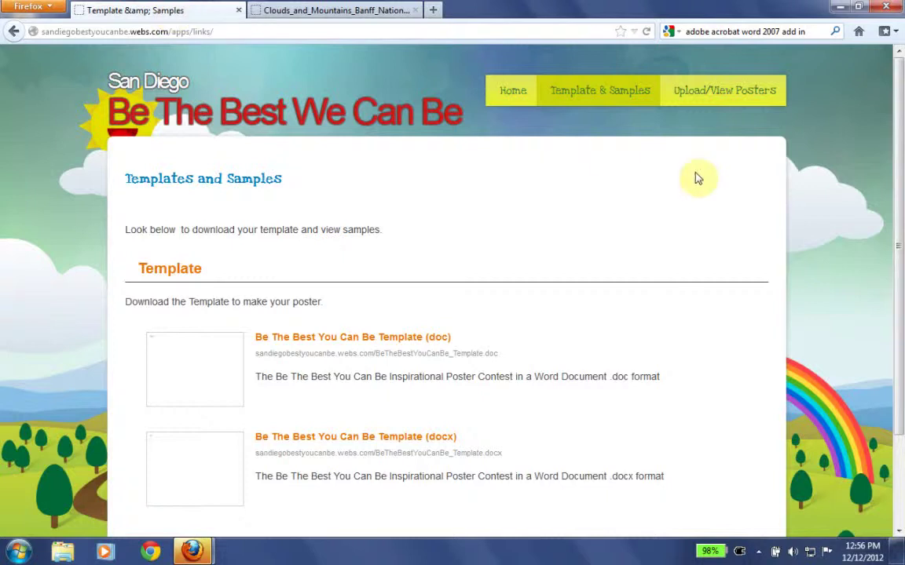
pyautogui.click(720, 100)
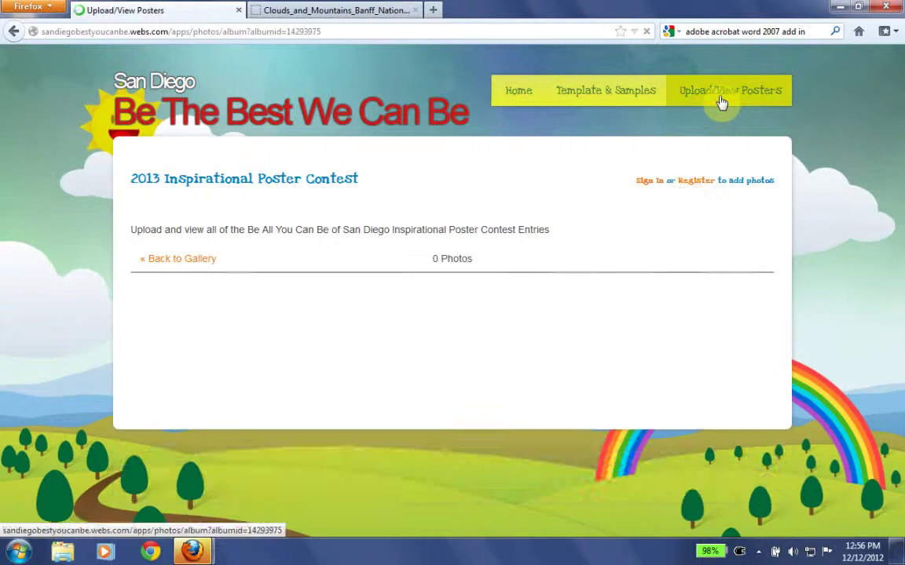
pyautogui.click(651, 182)
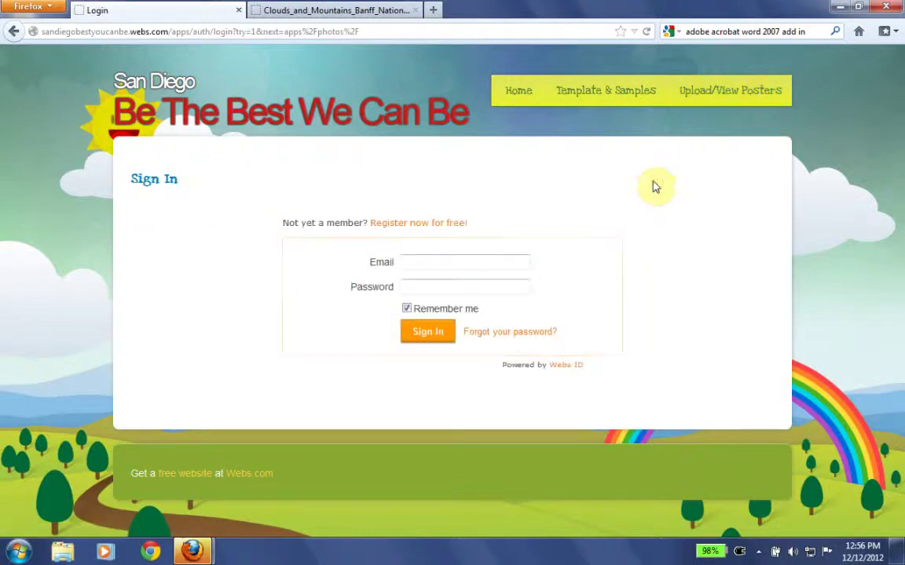
pyautogui.click(13, 31)
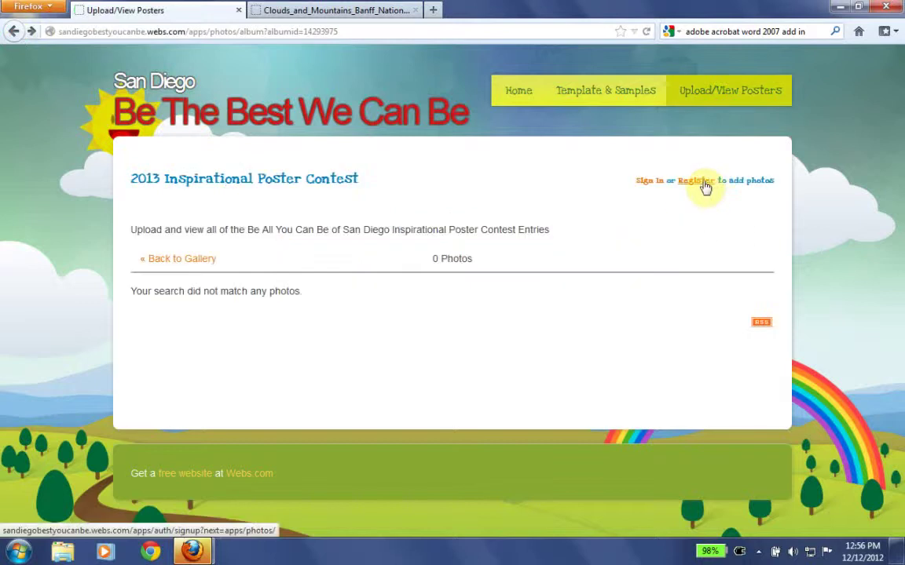
pyautogui.click(703, 184)
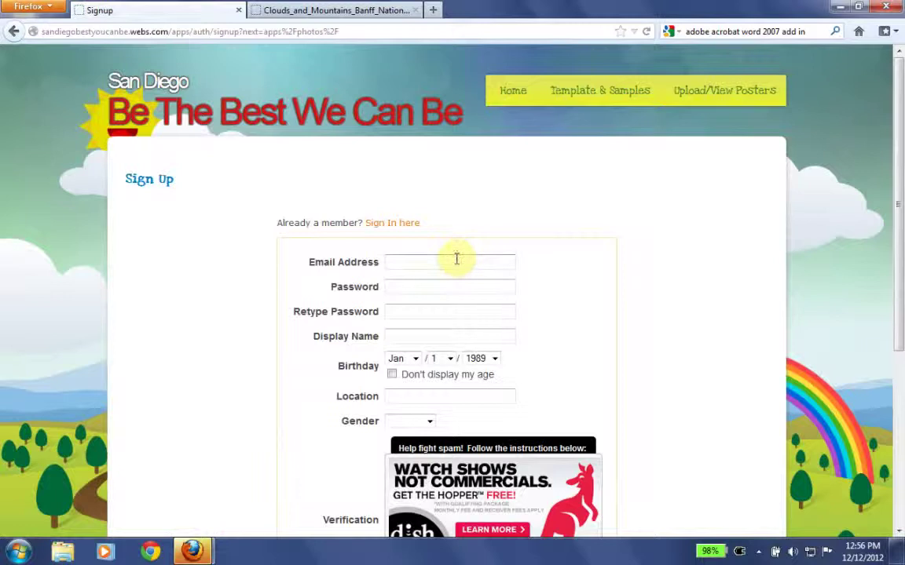
pyautogui.click(456, 261)
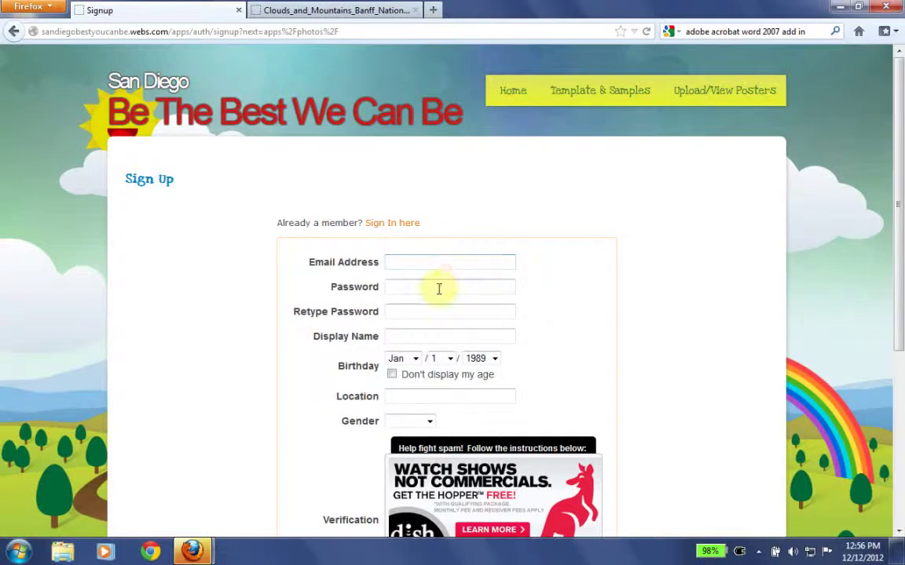
pyautogui.click(413, 311)
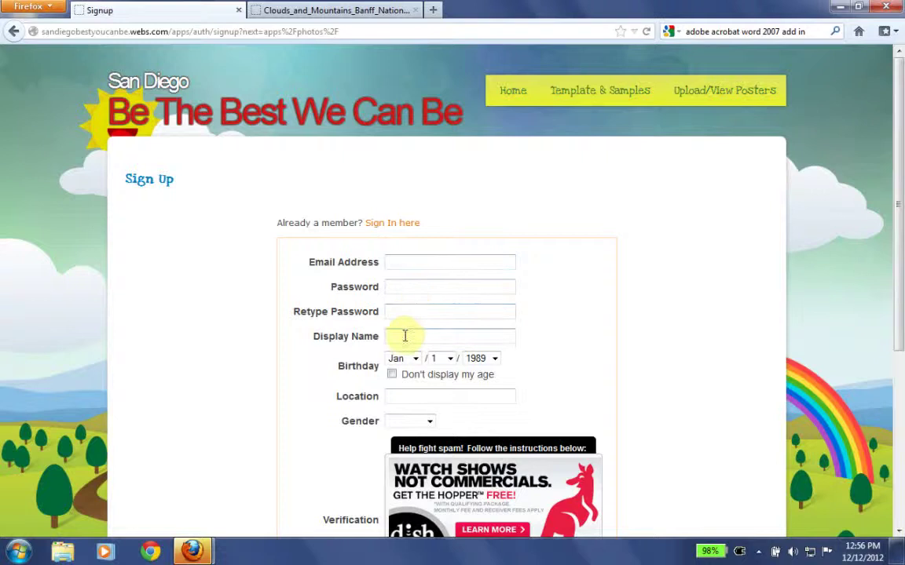
pyautogui.scroll(-3, 809, 251)
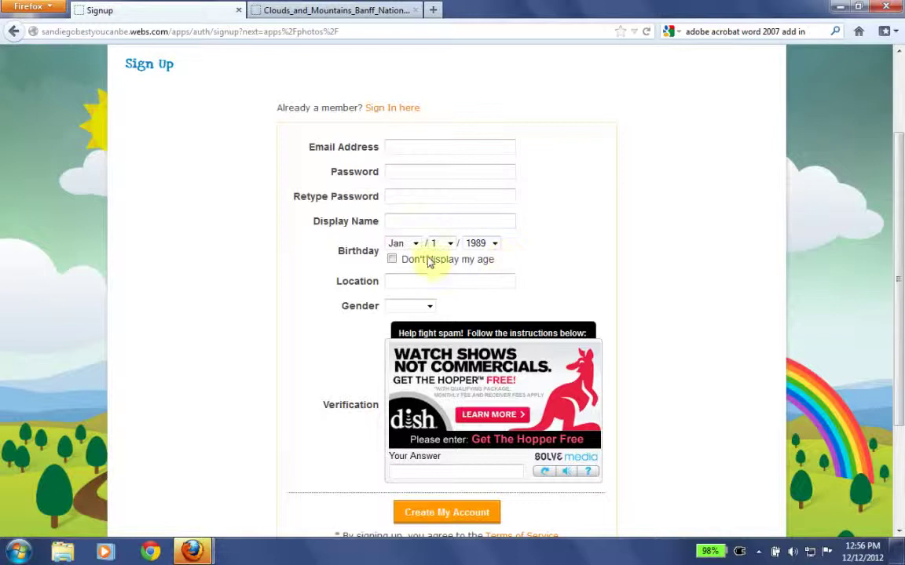
pyautogui.click(392, 261)
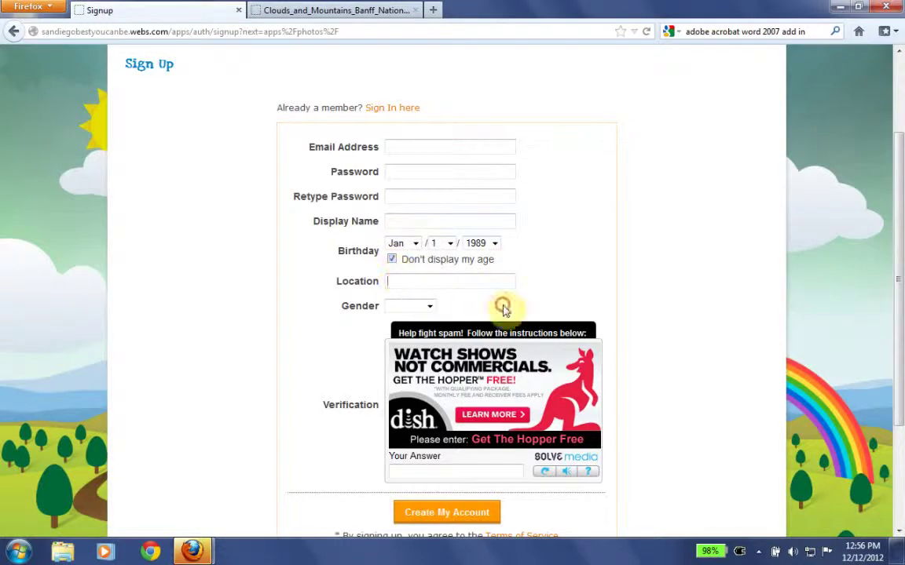
pyautogui.scroll(-1, 895, 333)
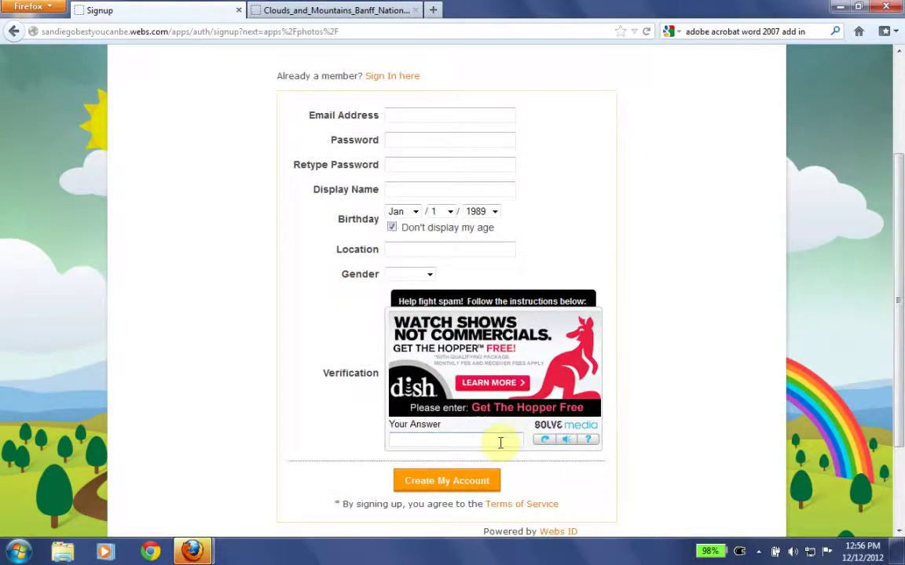
pyautogui.click(13, 31)
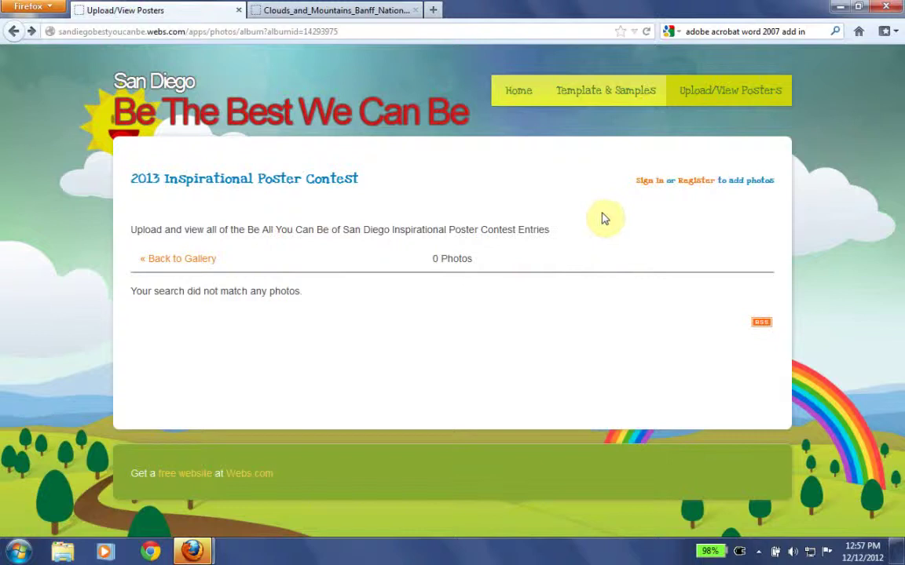
# - Open the sign-in page and fill the account e-mail from the autocomplete suggestion
pyautogui.click(647, 181)
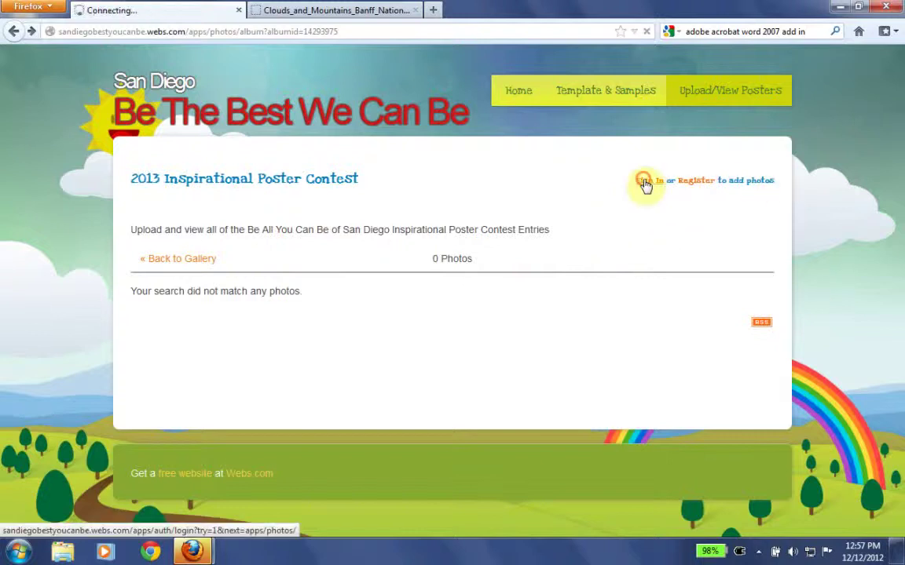
pyautogui.click(464, 261)
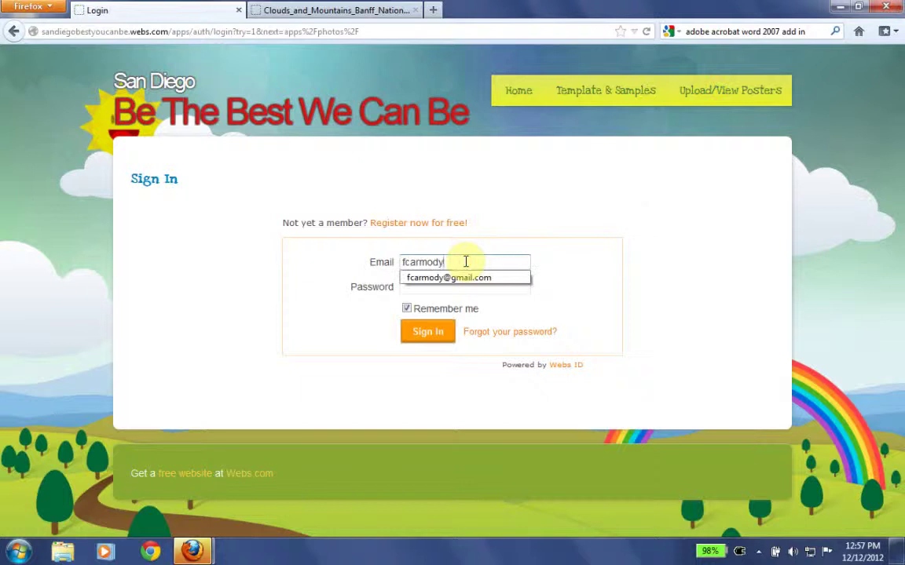
pyautogui.click(464, 279)
pyautogui.click(463, 288)
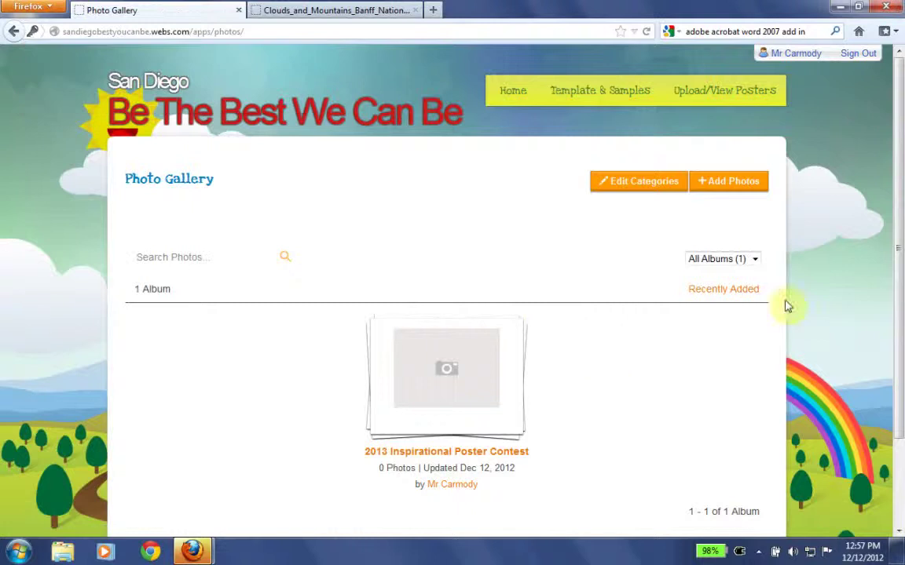
# - Add BeAllYouCanBePoster.PNG from the Desktop as a photo in the existing contest album
pyautogui.click(754, 183)
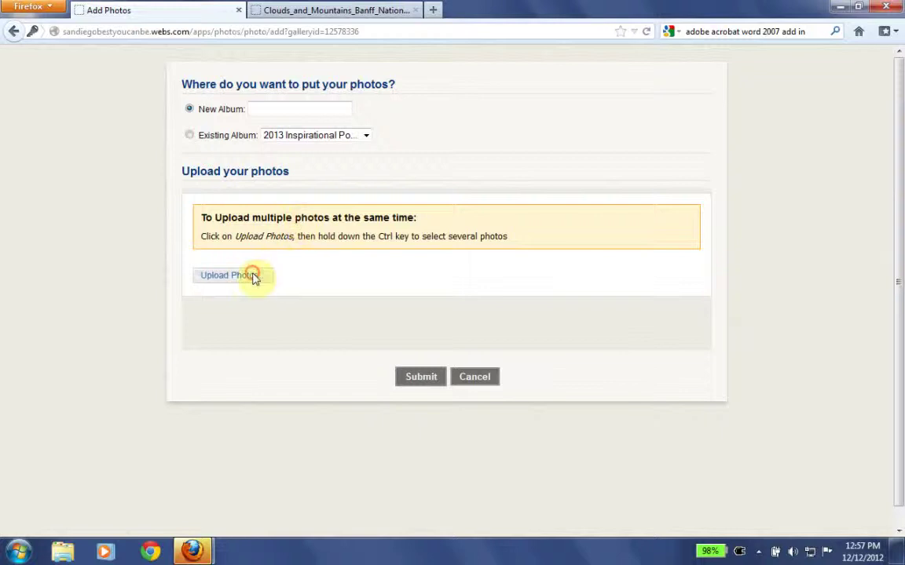
pyautogui.click(253, 277)
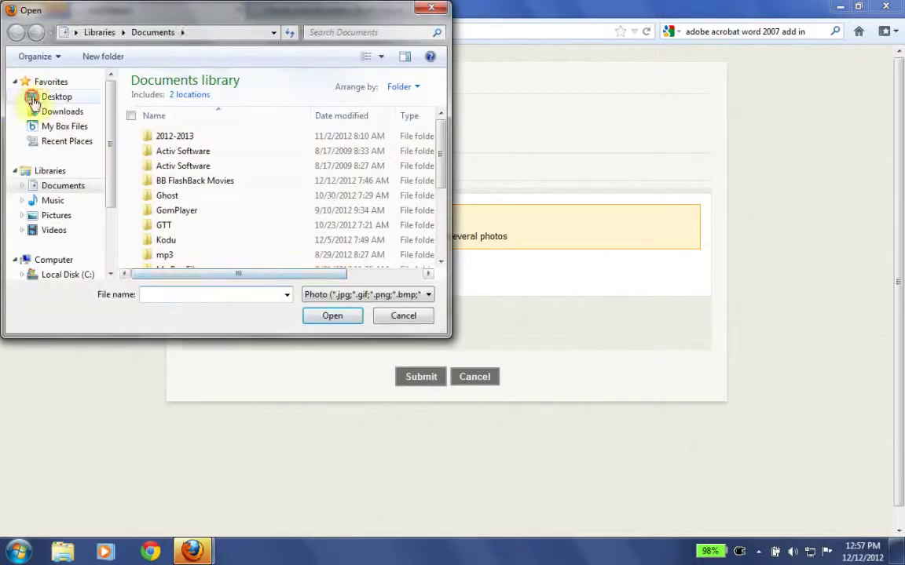
pyautogui.click(25, 98)
pyautogui.click(275, 279)
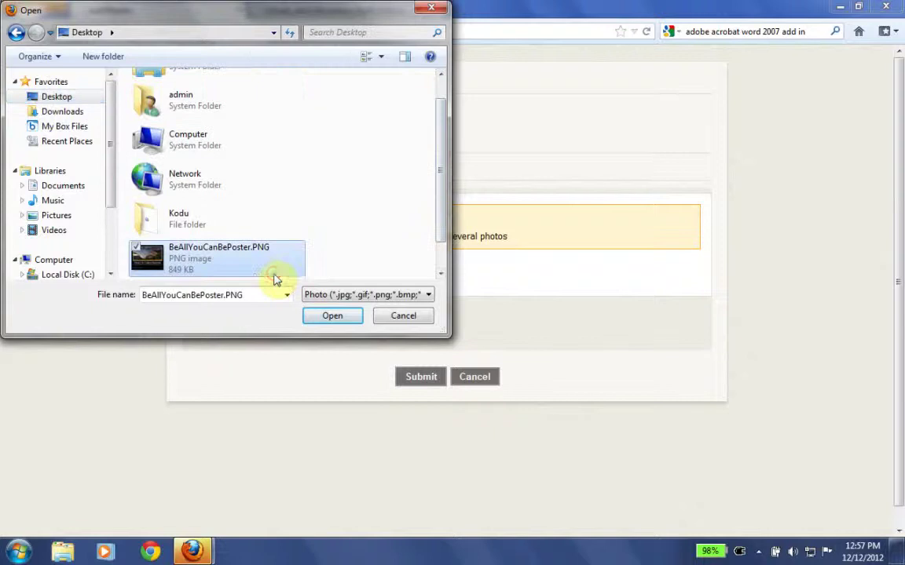
pyautogui.click(332, 317)
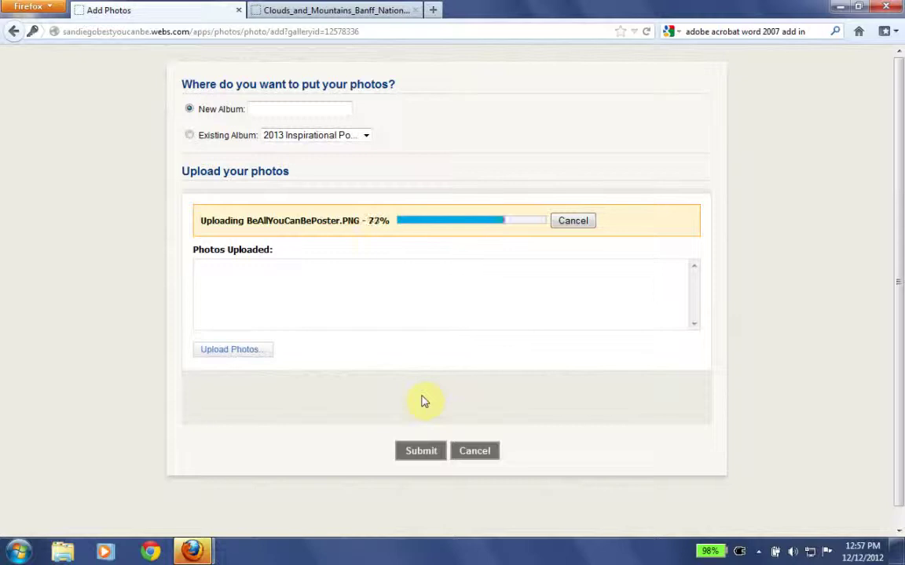
pyautogui.click(188, 136)
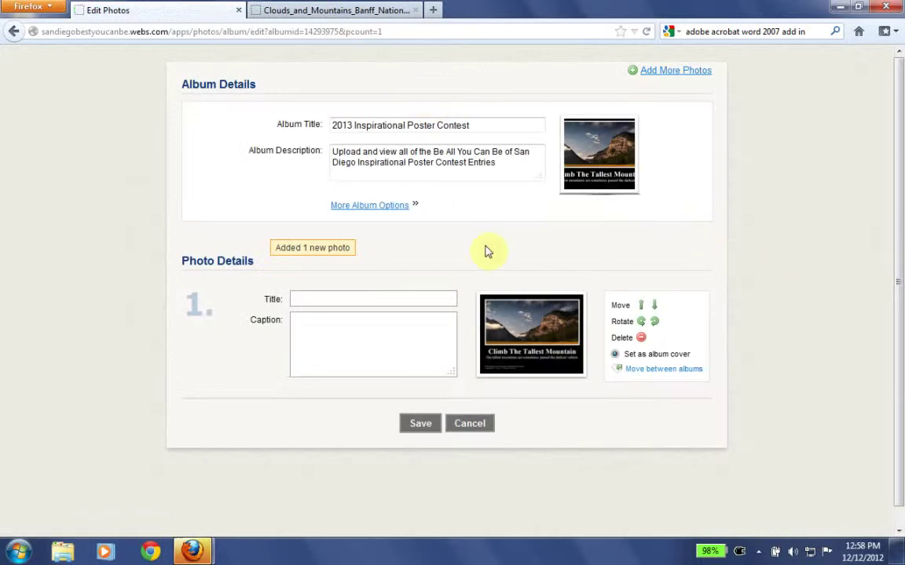
# - Title the photo 'Climb The Tallest Mountain', removing the stray N, then go to Home
pyautogui.click(378, 296)
pyautogui.write('Tall')
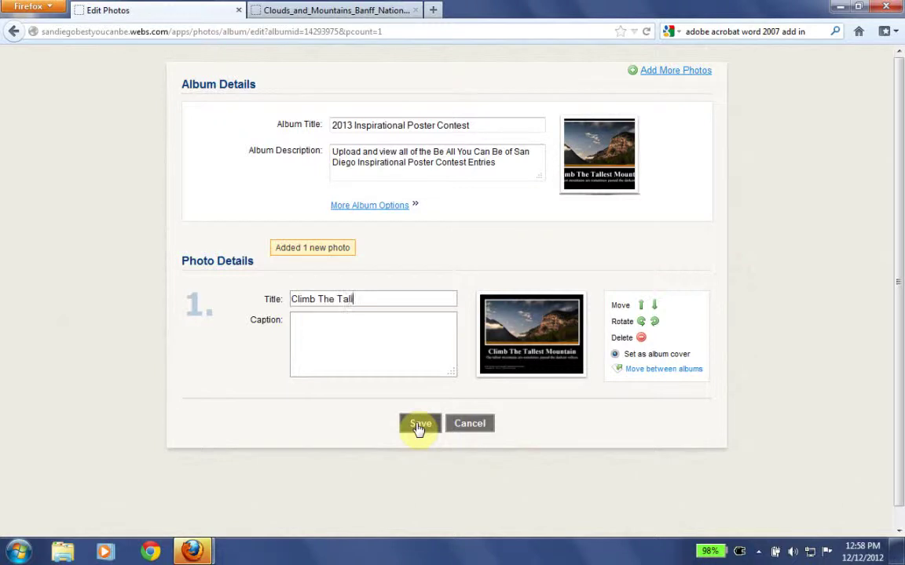
pyautogui.write('est NMountain')
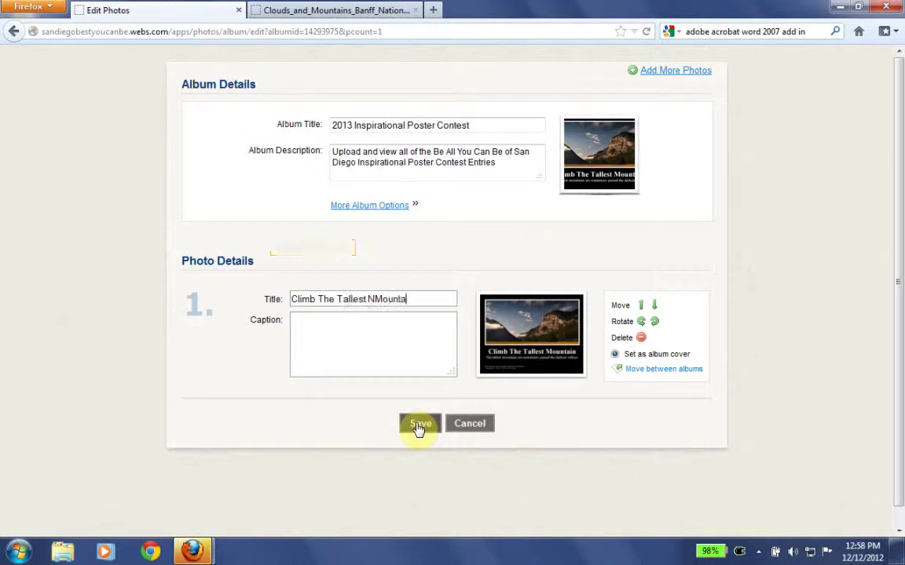
pyautogui.click(373, 299)
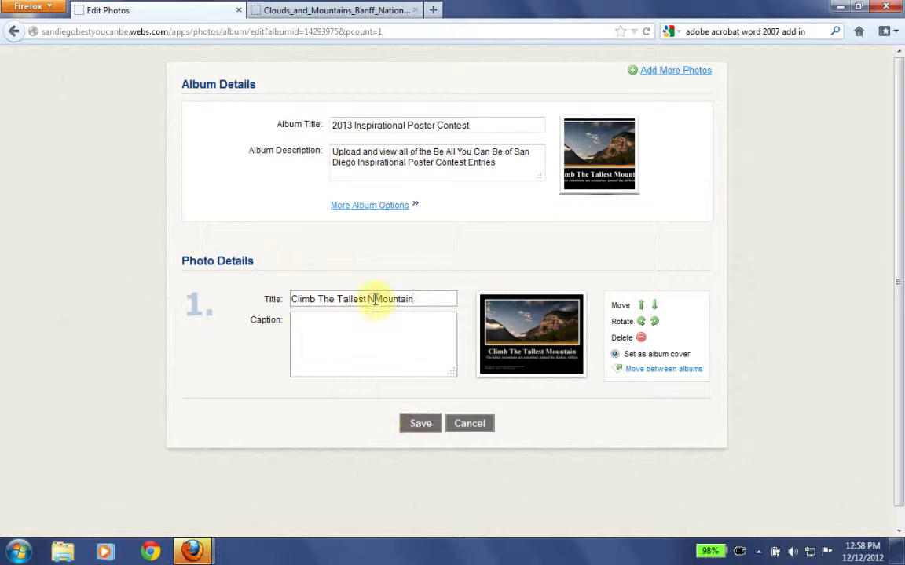
pyautogui.press('BackSpace')
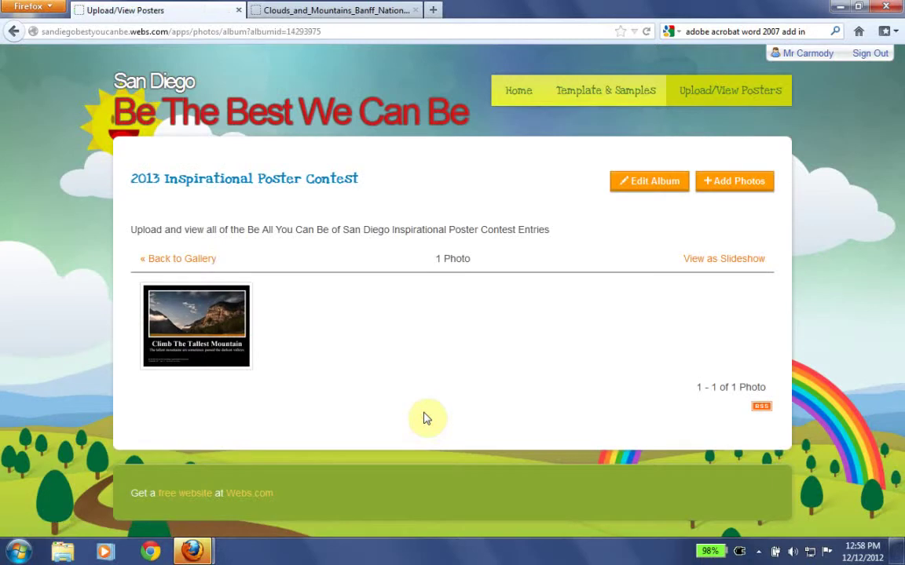
pyautogui.click(524, 100)
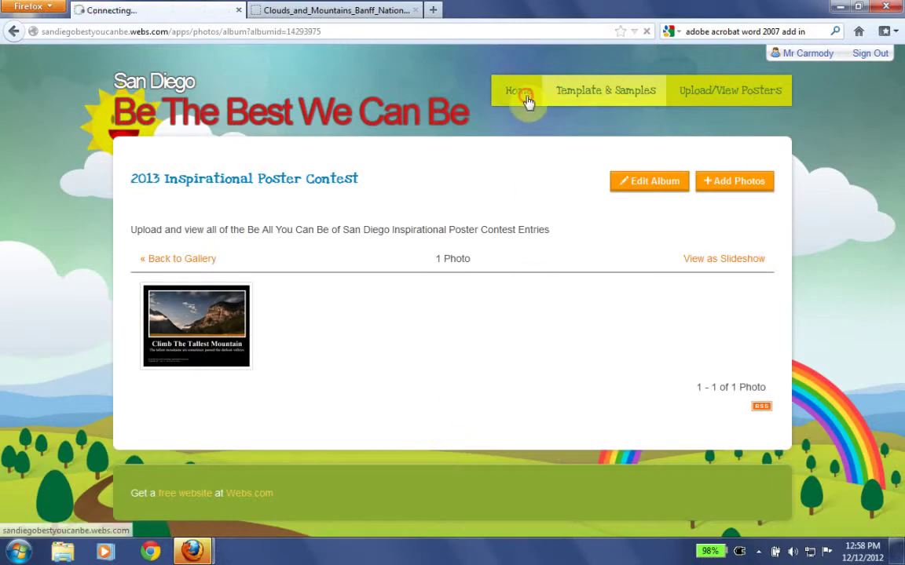